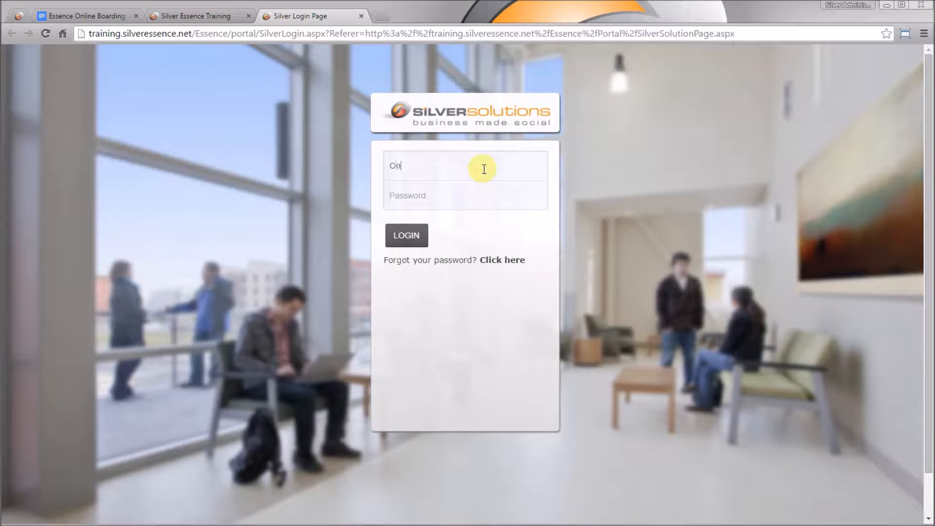
# - Log in to the Silver Solutions training portal with the onboarding account's username and password
pyautogui.write('rding')
pyautogui.press('Tab')
pyautogui.write('••••••••')
pyautogui.click(403, 236)
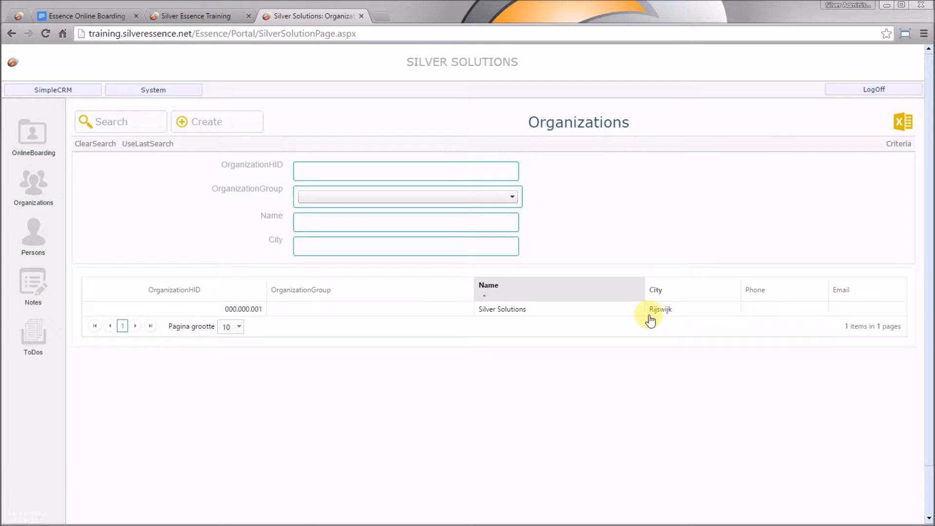
# - Open the Silver Solutions organization and review its Opportunities, Notes, ToDos and Persons, checking the onboarding document
pyautogui.click(611, 311)
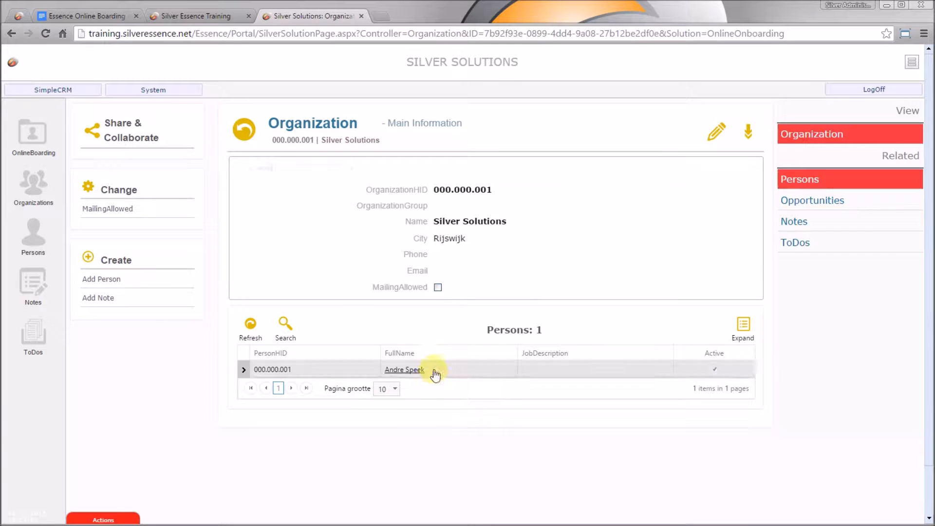
pyautogui.click(883, 200)
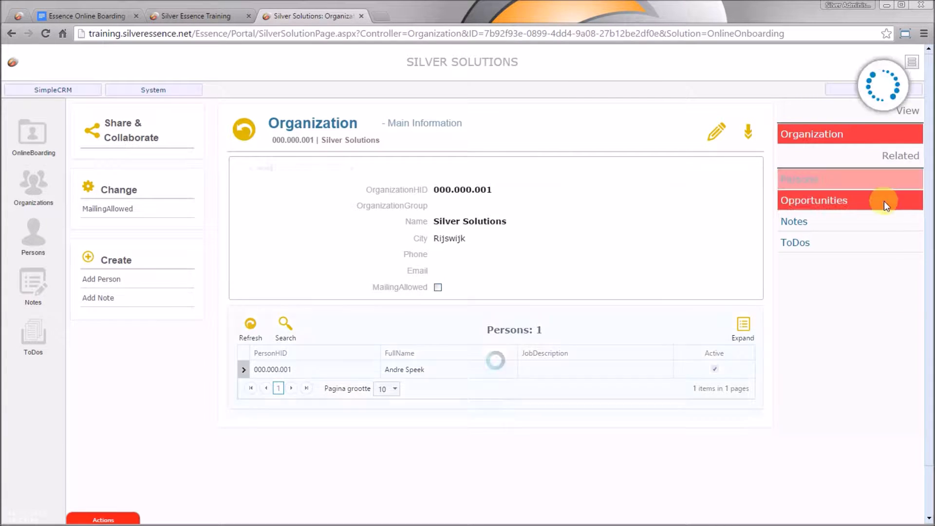
pyautogui.click(814, 233)
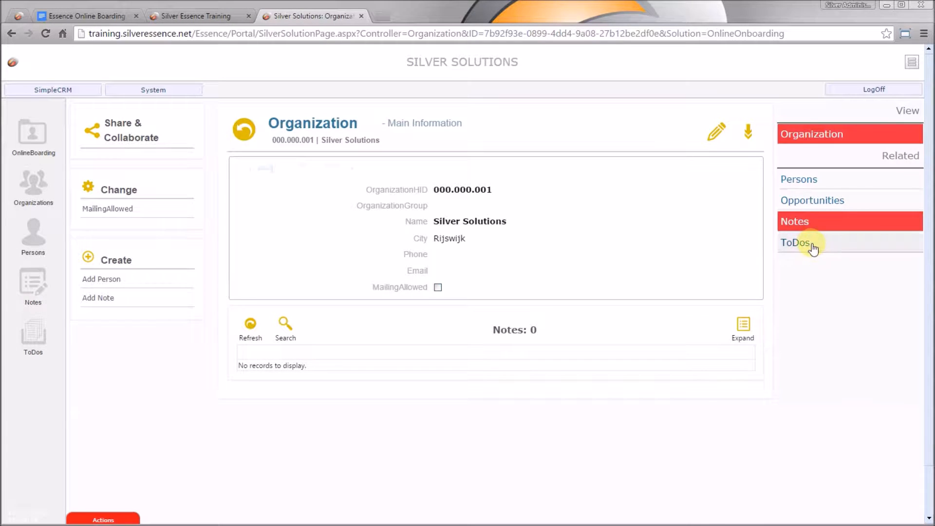
pyautogui.click(812, 247)
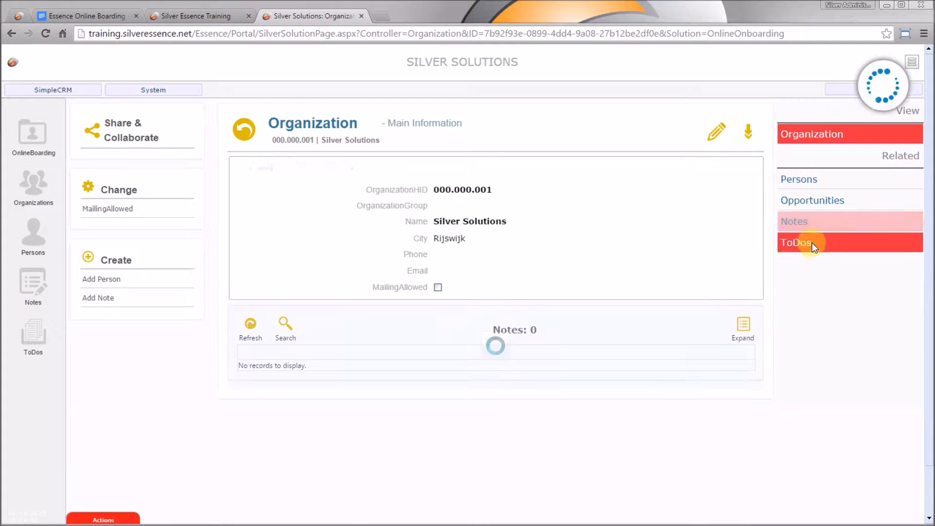
pyautogui.click(809, 180)
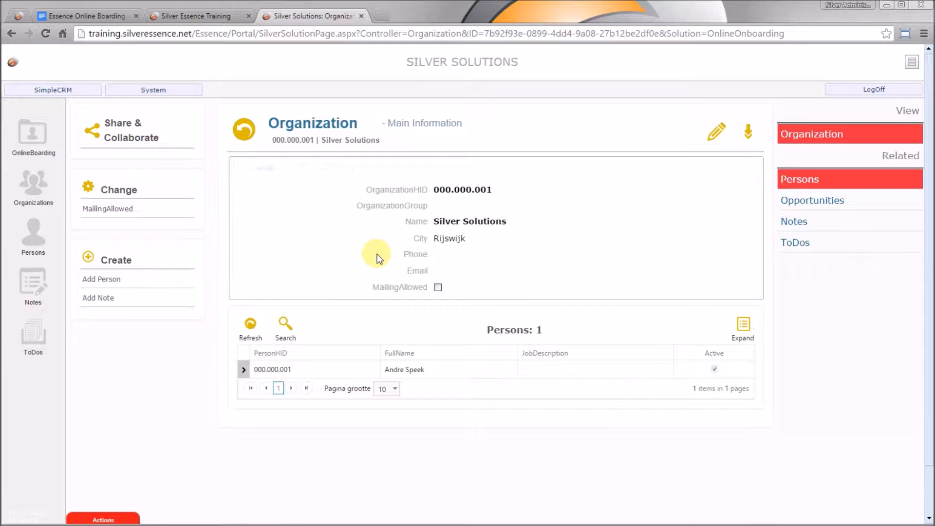
pyautogui.click(98, 18)
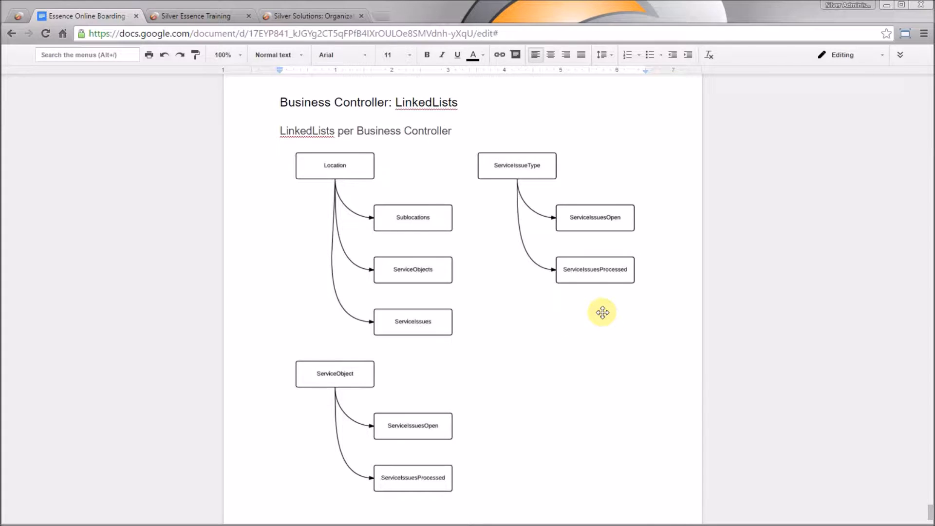
pyautogui.click(329, 15)
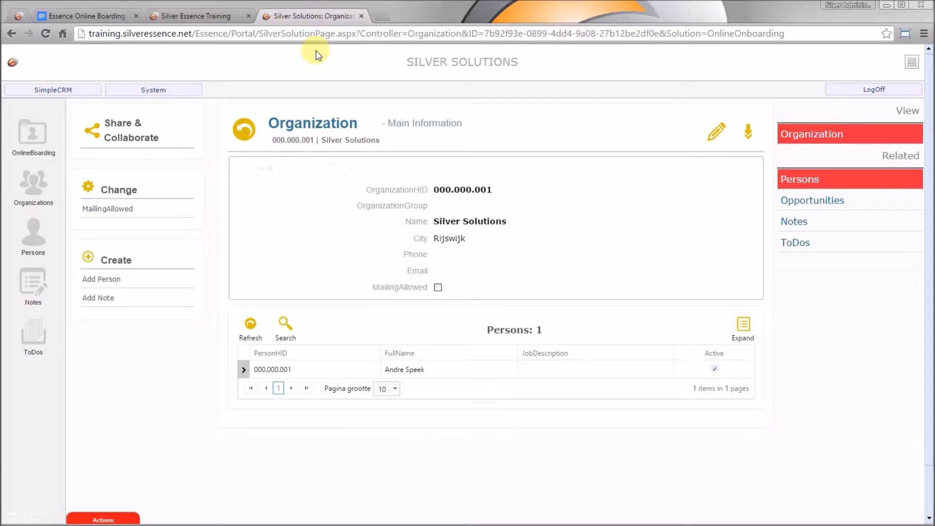
# - Launch the Full Editor from System and sign in with the partner account credentials
pyautogui.click(164, 92)
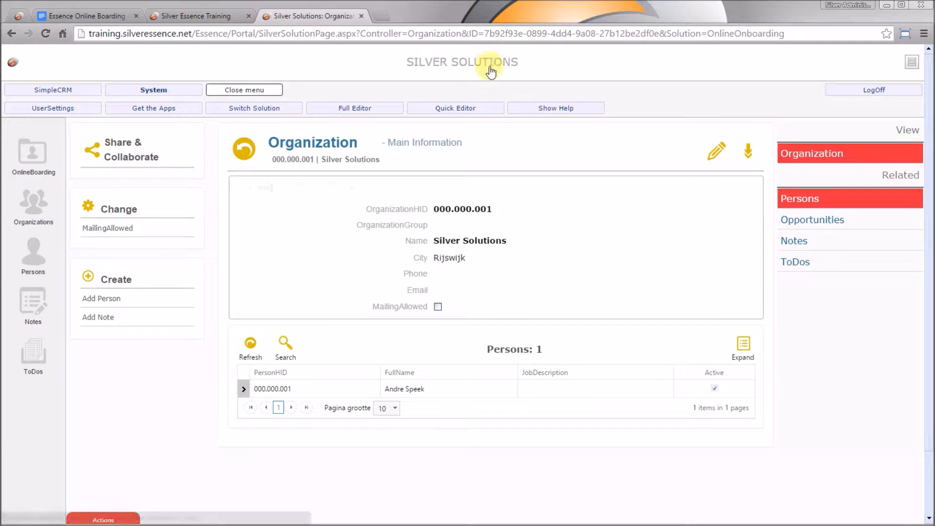
pyautogui.click(379, 111)
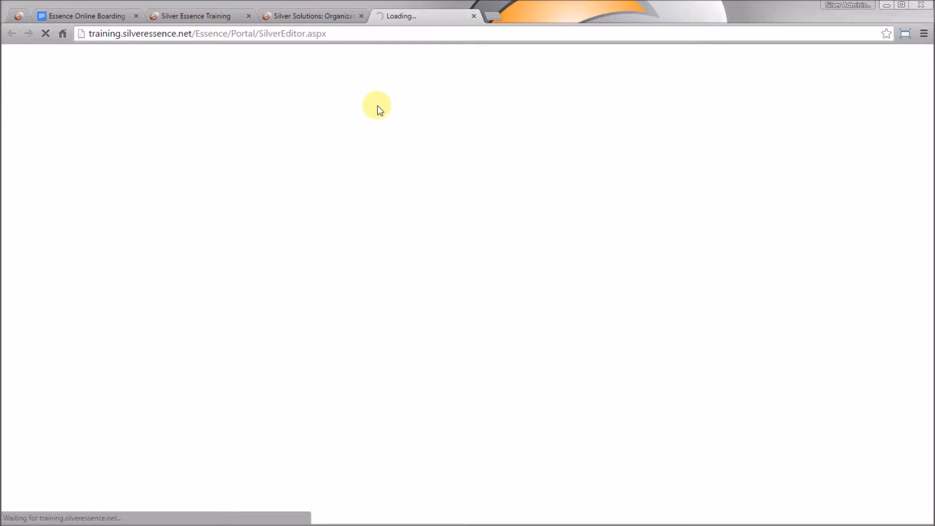
pyautogui.write('OnlineBoarding')
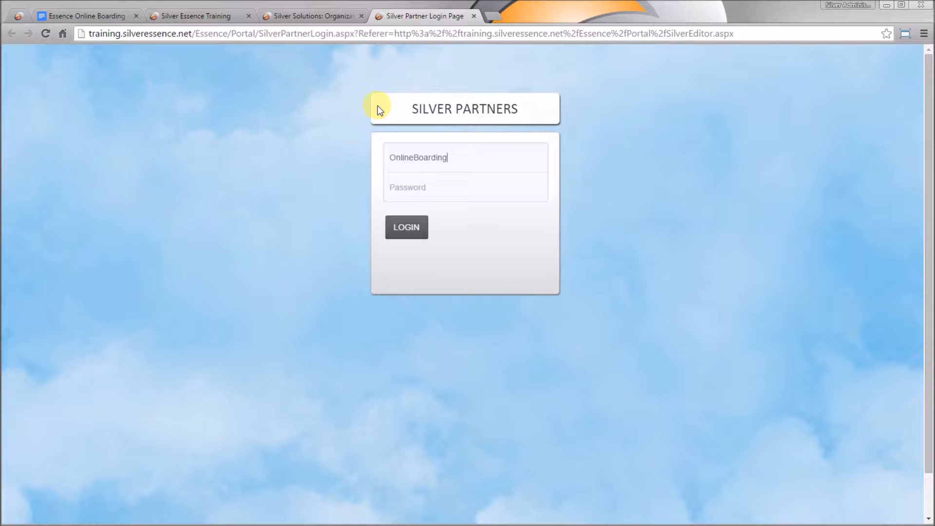
pyautogui.press('Tab')
pyautogui.write('•••••••••')
pyautogui.click(408, 227)
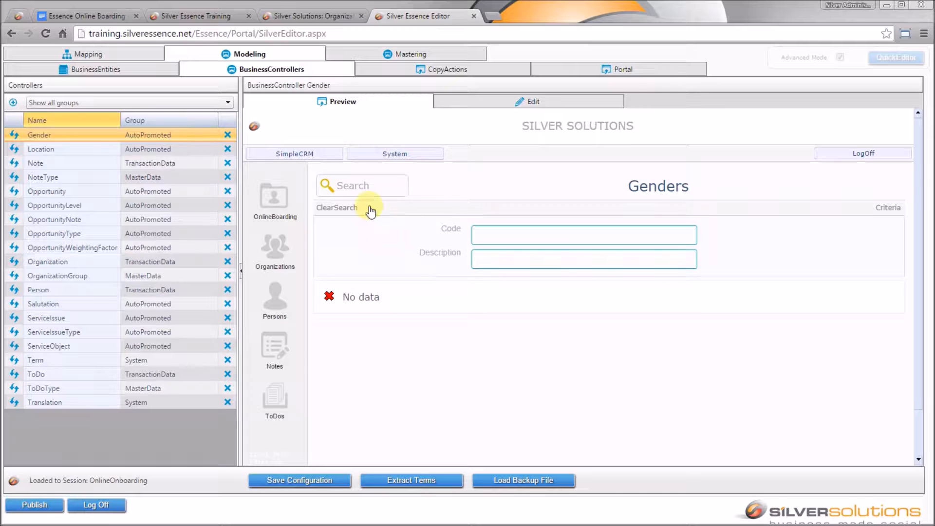
# - Select the Location controller, preview its Central Warehouse record, then switch to editing the controller
pyautogui.click(151, 147)
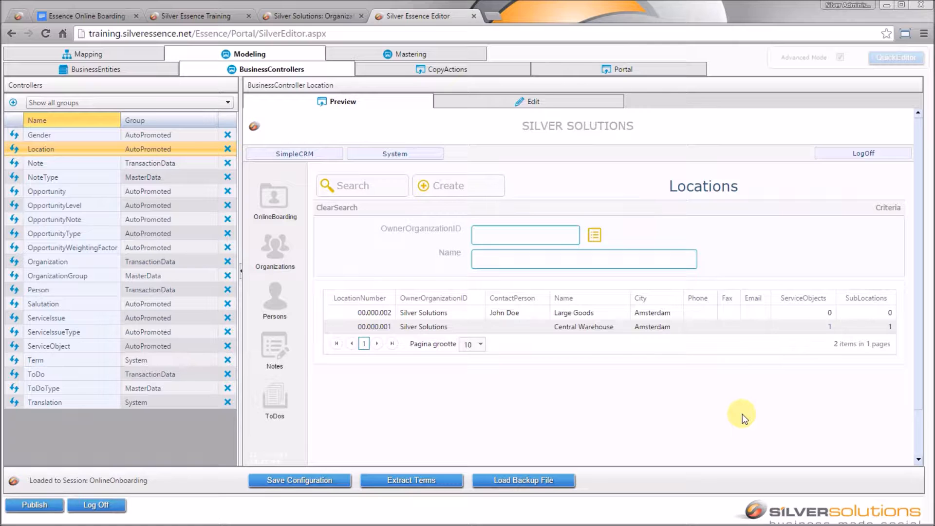
pyautogui.click(600, 327)
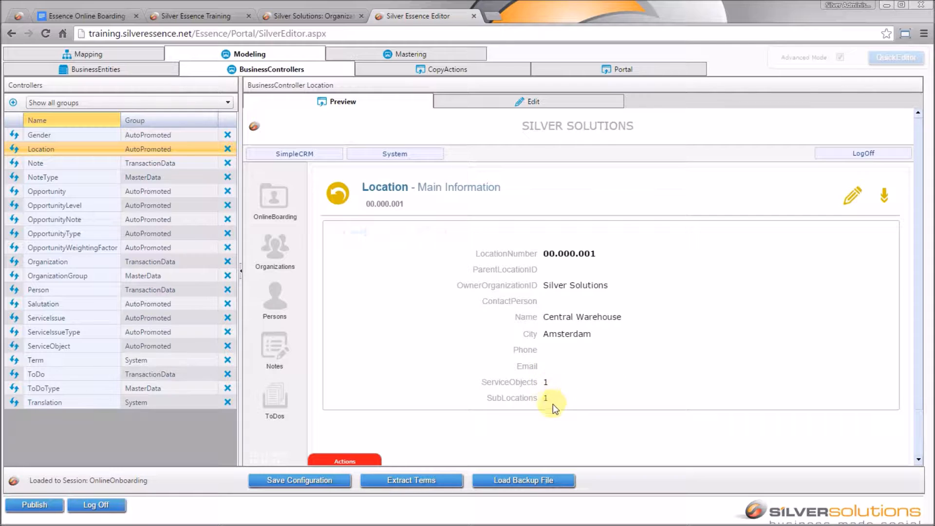
pyautogui.scroll(-1, 621, 399)
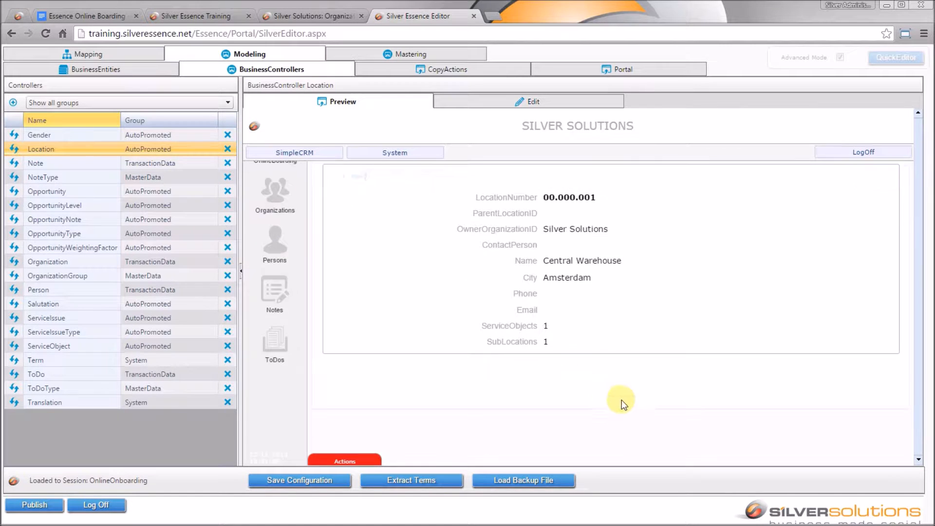
pyautogui.scroll(1, 645, 421)
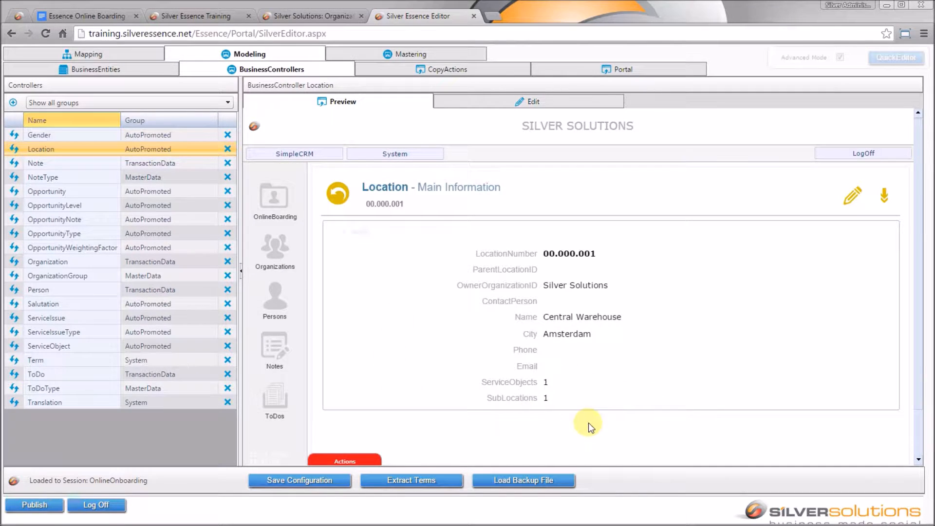
pyautogui.scroll(-1, 587, 418)
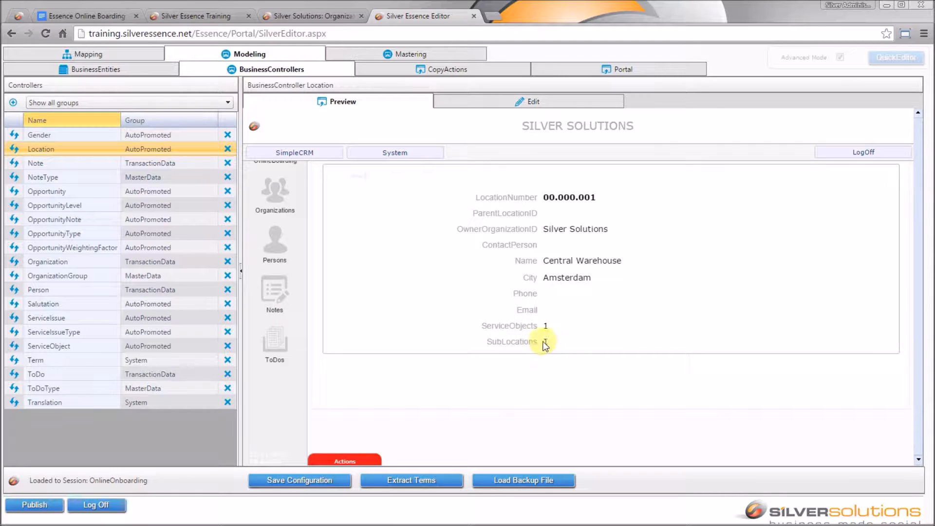
pyautogui.scroll(1, 766, 405)
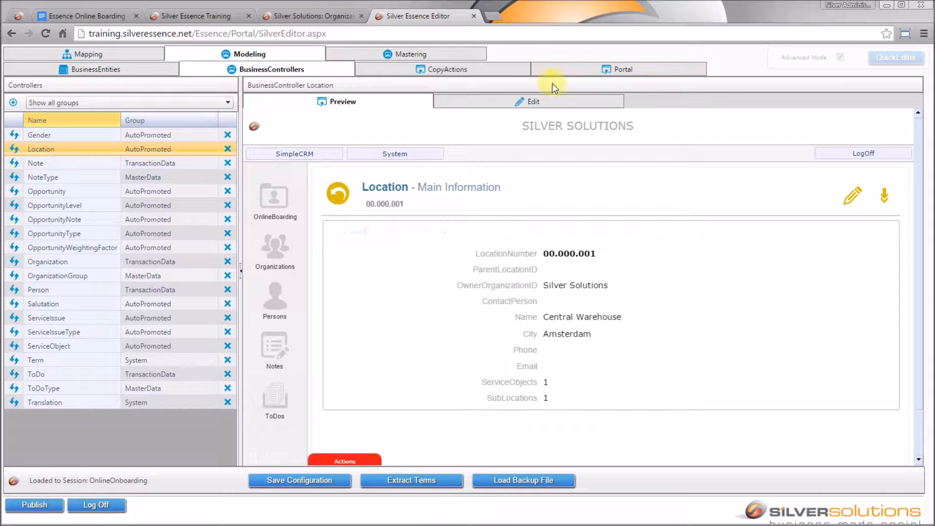
pyautogui.click(558, 104)
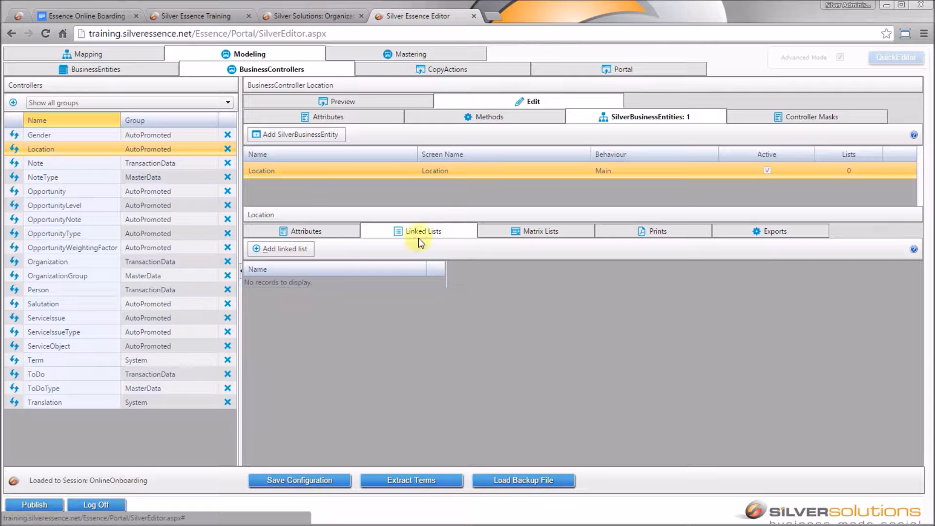
# - Start a new Location linked list based on the Locations business entity list
pyautogui.click(298, 250)
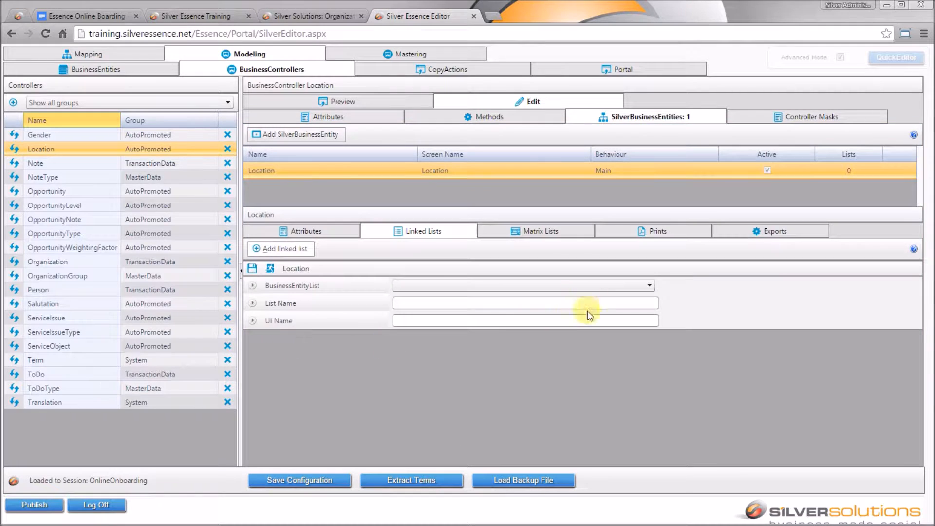
pyautogui.click(86, 16)
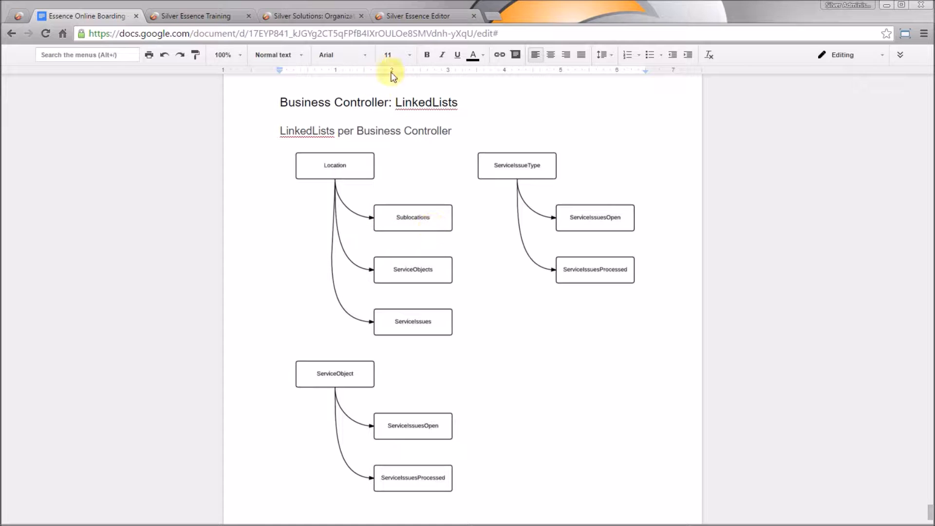
pyautogui.click(428, 16)
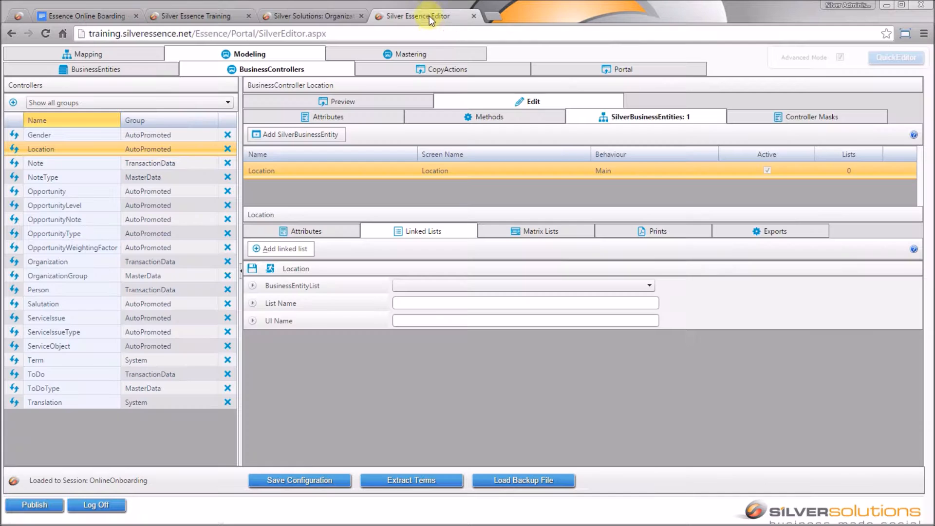
pyautogui.click(453, 286)
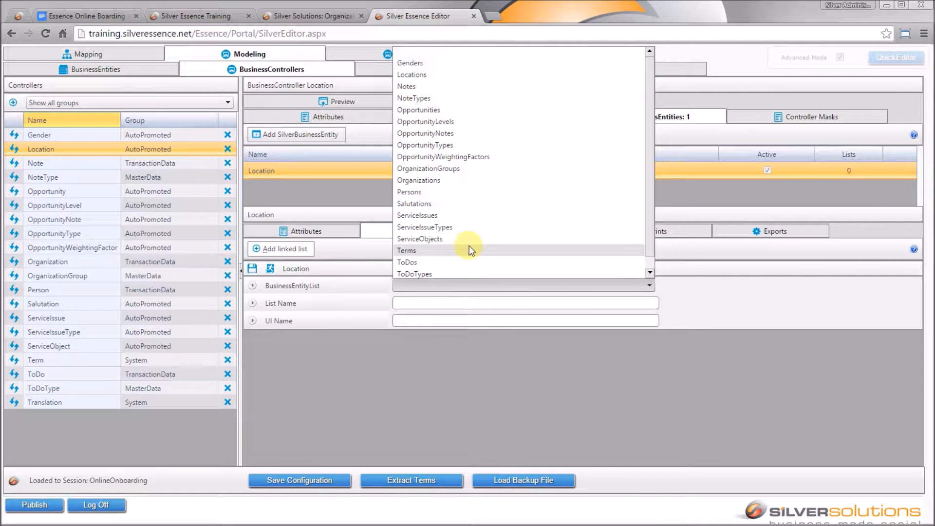
pyautogui.click(448, 75)
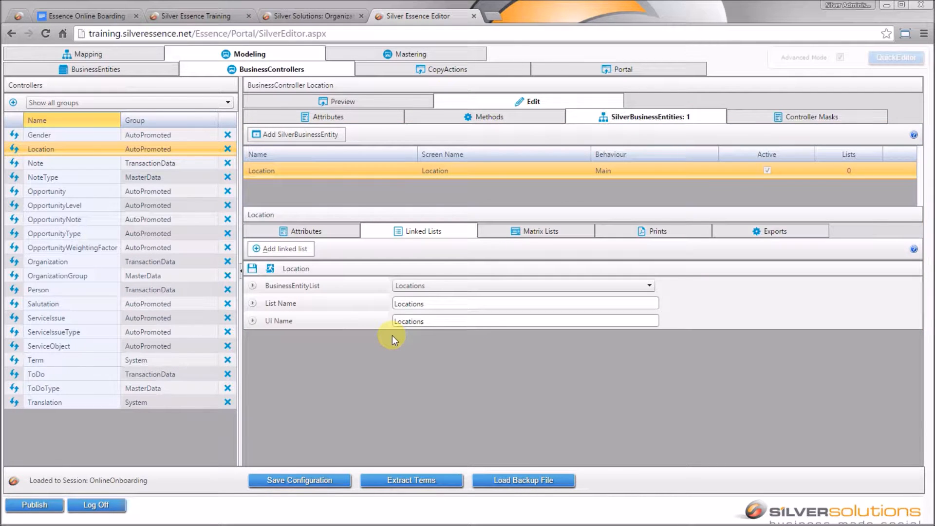
# - Name the linked list Sublocations in both List Name and UI Name, and save it
pyautogui.click(442, 304)
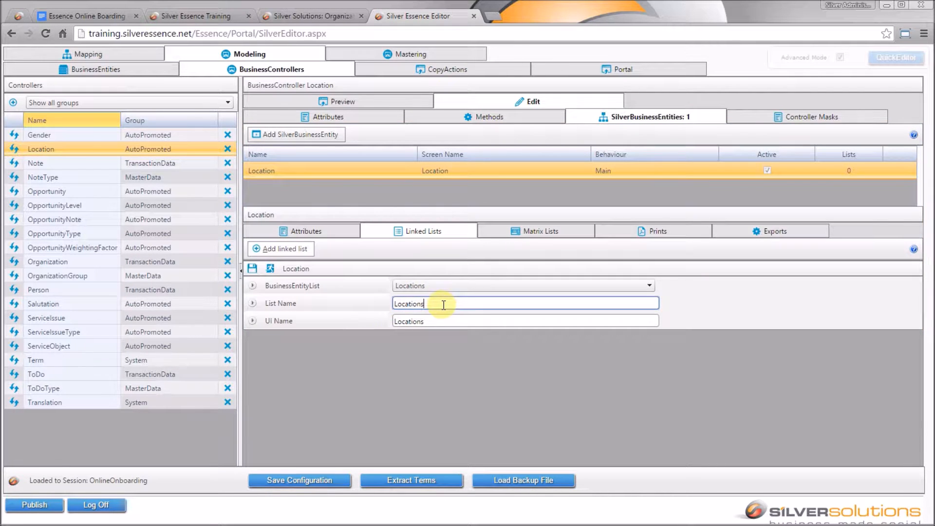
pyautogui.press('Delete')
pyautogui.write('Subl')
pyautogui.doubleClick(444, 304)
pyautogui.hotkey('ctrl', 'c')
pyautogui.press('Tab')
pyautogui.hotkey('ctrl', 'v')
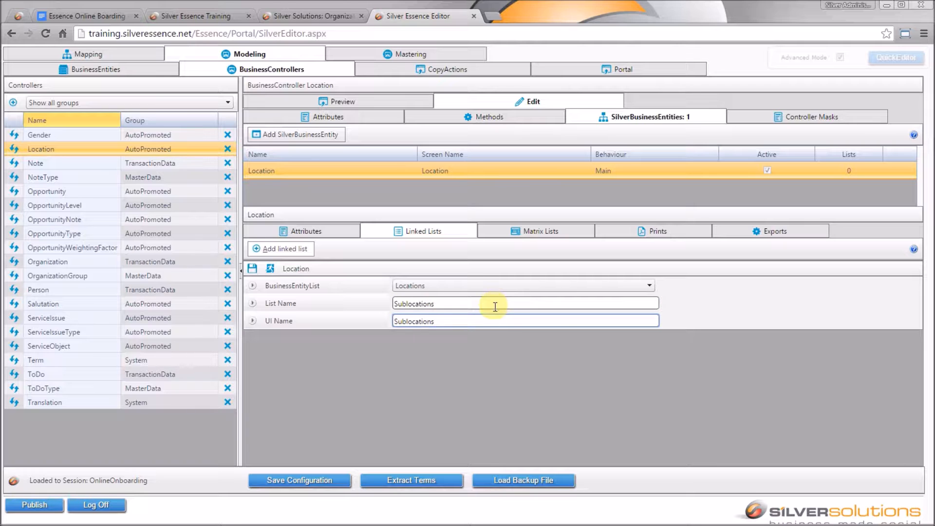
pyautogui.click(252, 268)
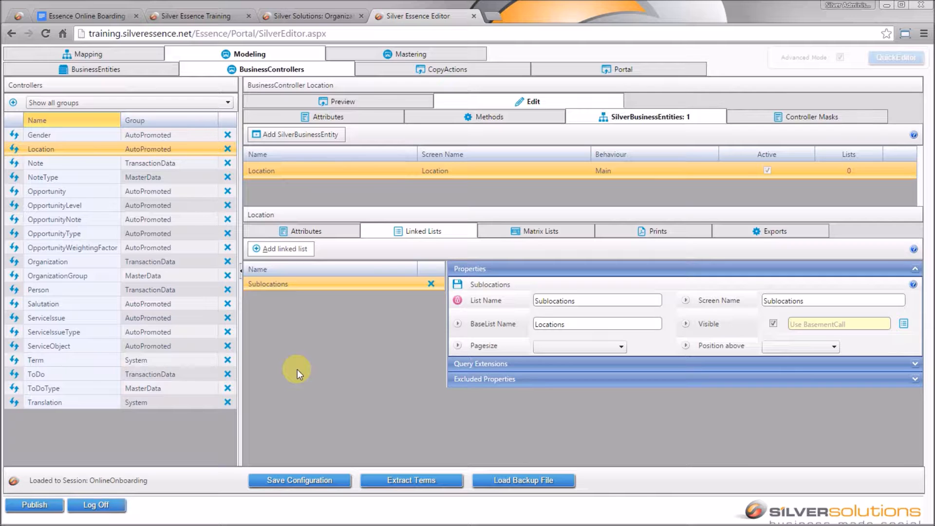
# - Filter Sublocations with a Where on Location: ParentLocationID equal to Location: LocationID, save, and review the plan
pyautogui.click(501, 365)
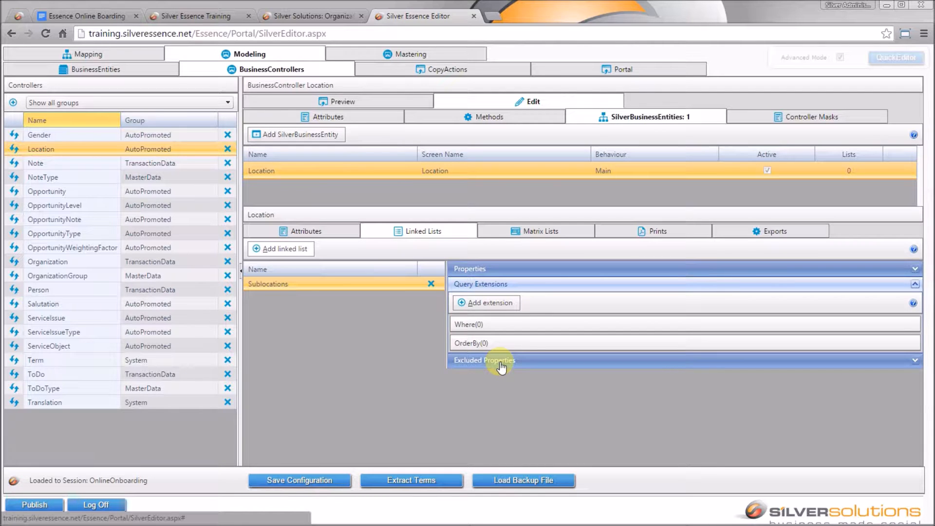
pyautogui.click(512, 303)
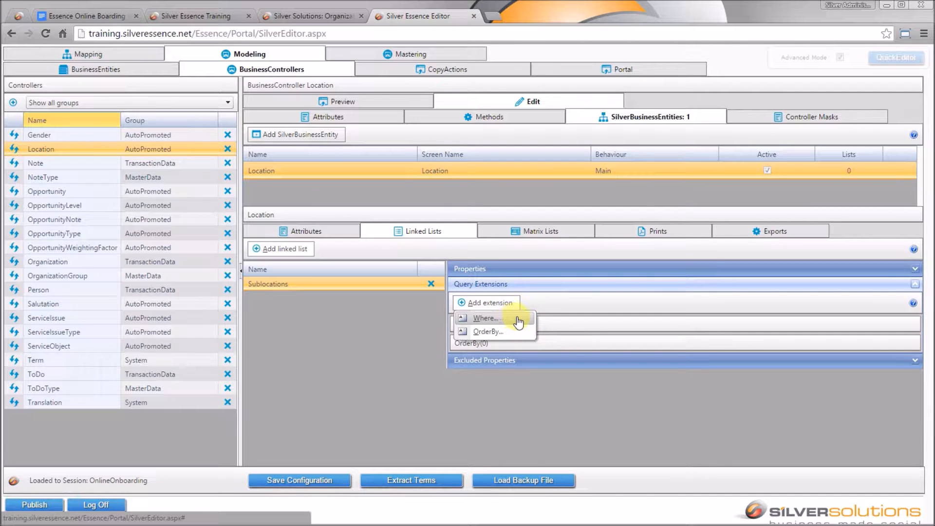
pyautogui.click(514, 320)
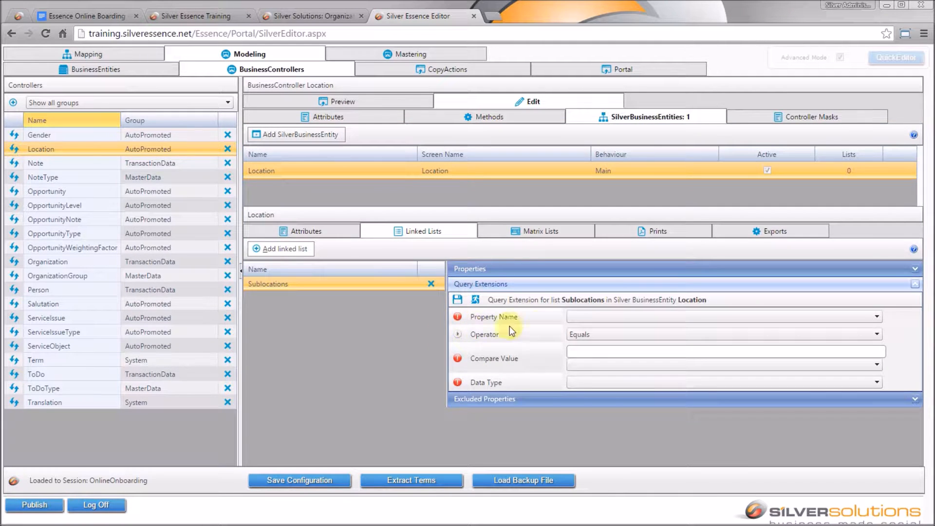
pyautogui.click(627, 321)
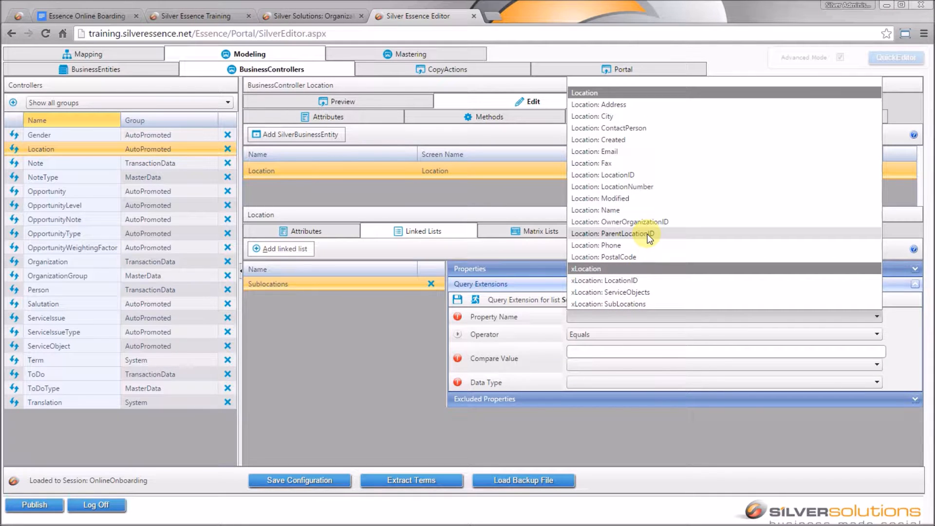
pyautogui.click(667, 234)
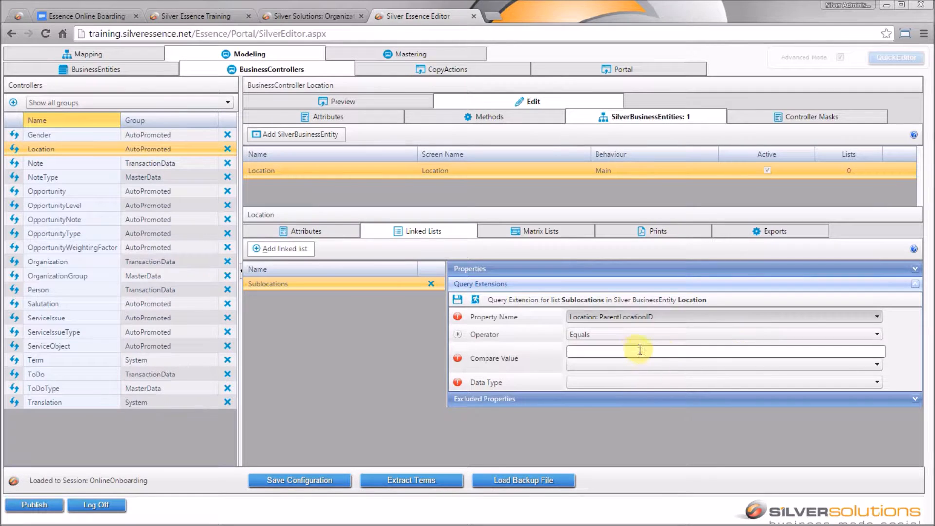
pyautogui.click(621, 366)
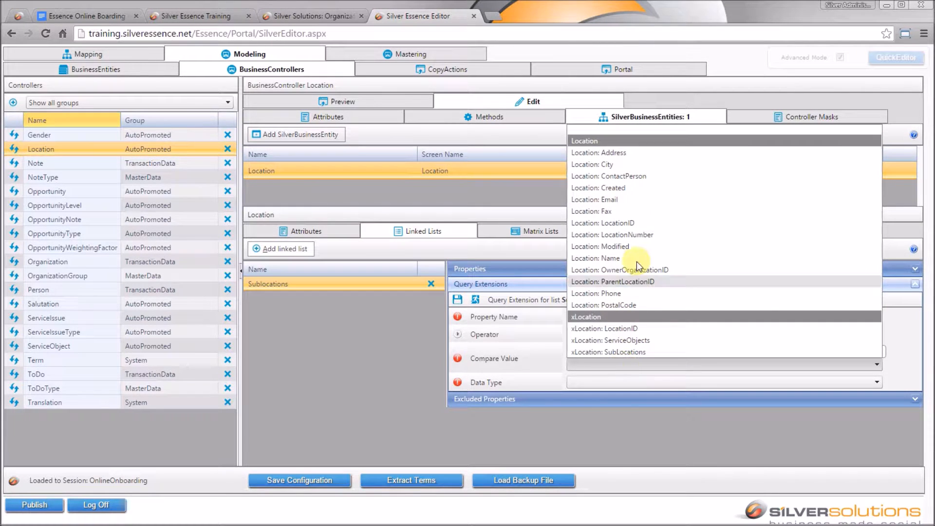
pyautogui.click(639, 223)
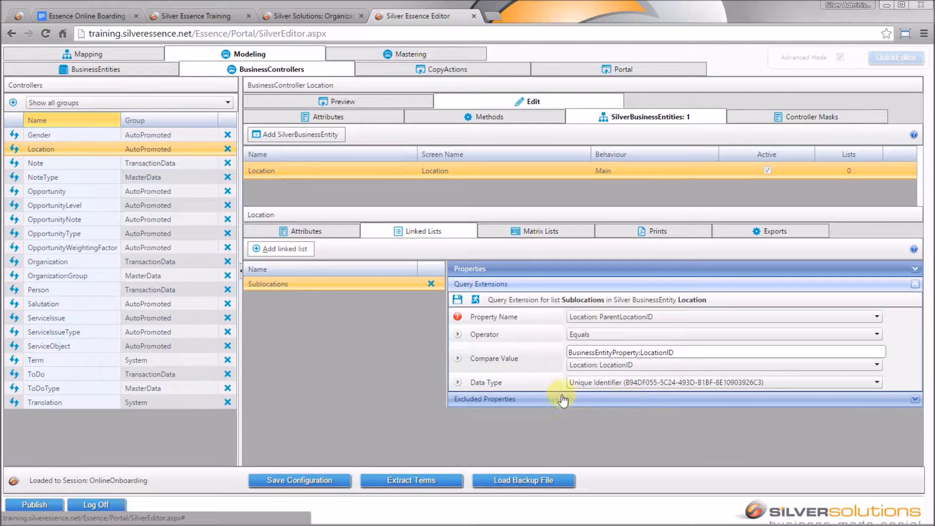
pyautogui.click(457, 299)
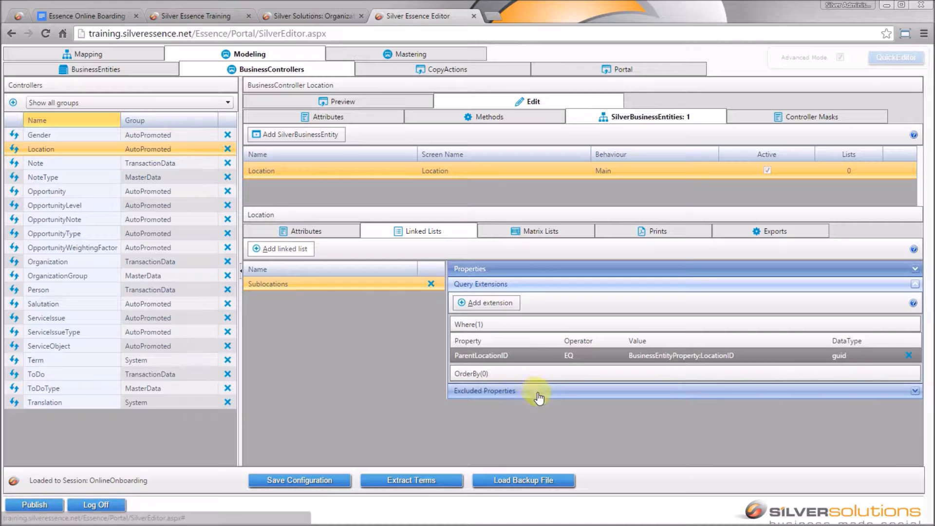
pyautogui.click(88, 19)
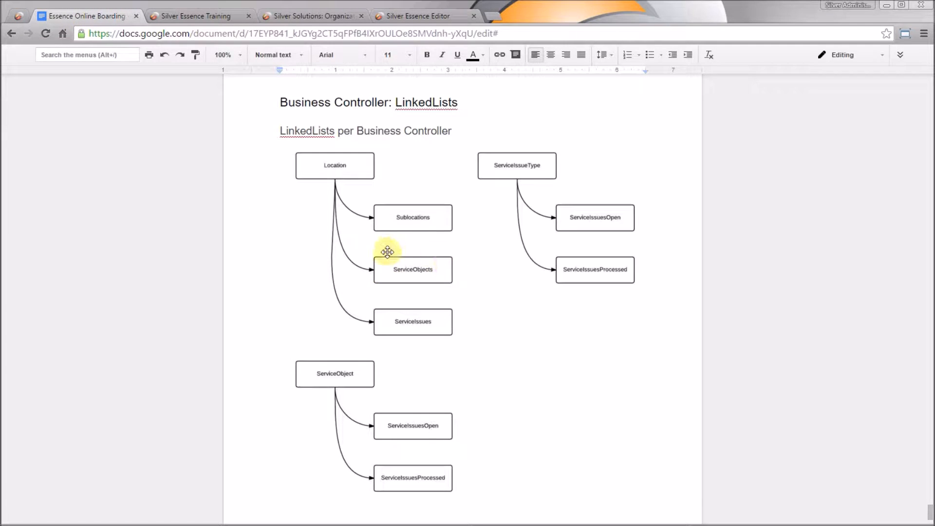
# - Add a Location linked list based on ServiceObjects and save it
pyautogui.click(439, 15)
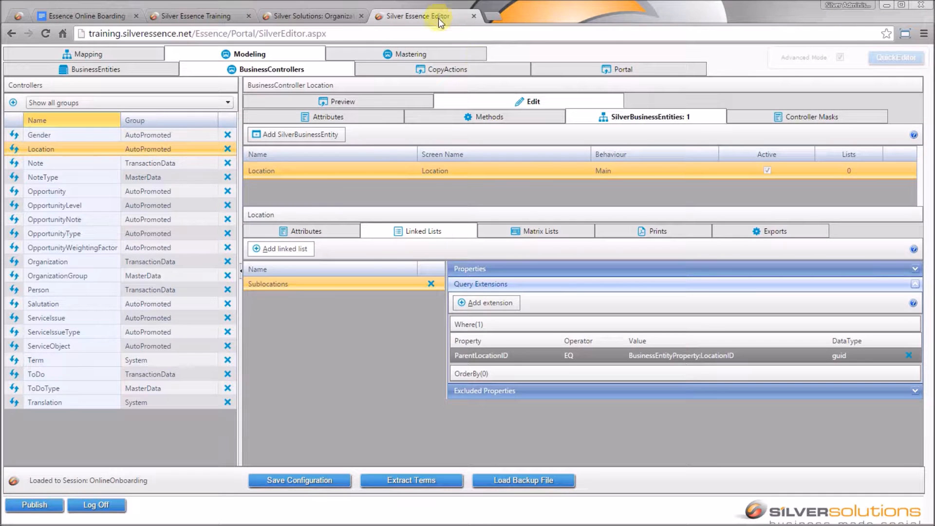
pyautogui.click(306, 250)
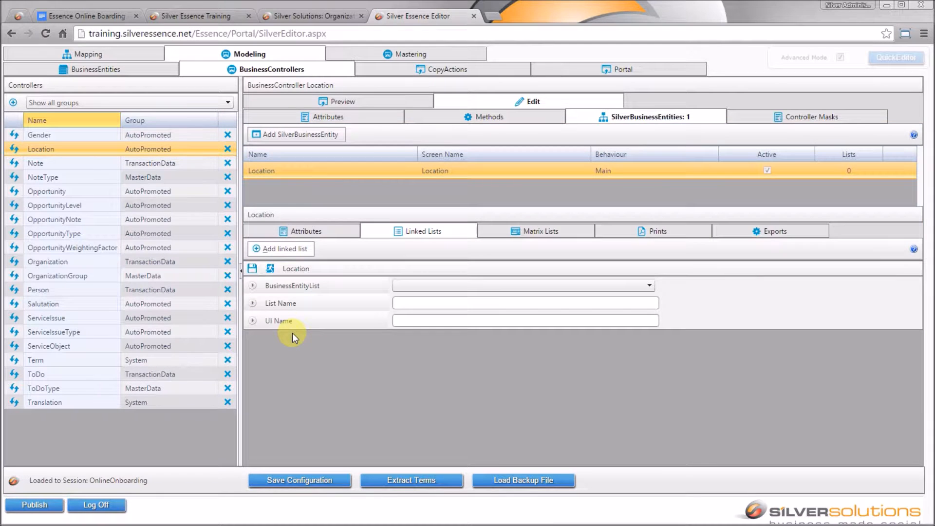
pyautogui.click(471, 289)
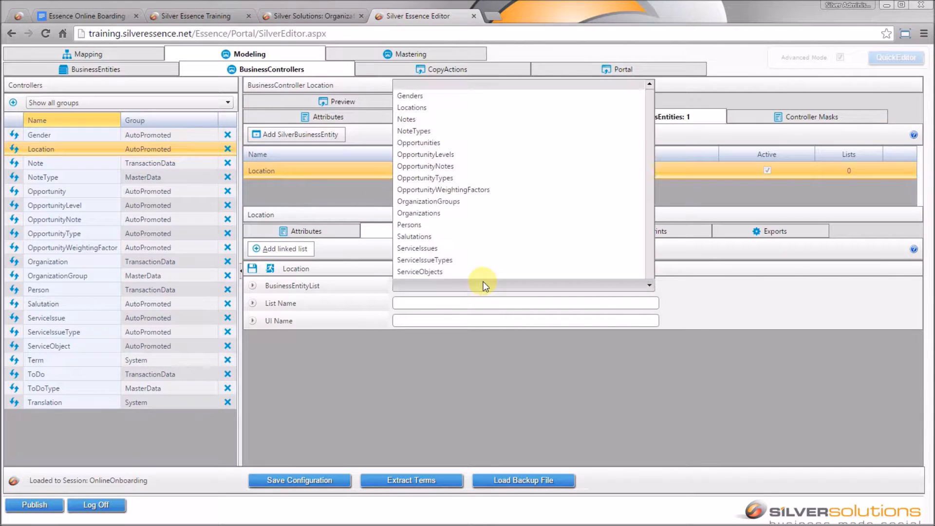
pyautogui.click(493, 238)
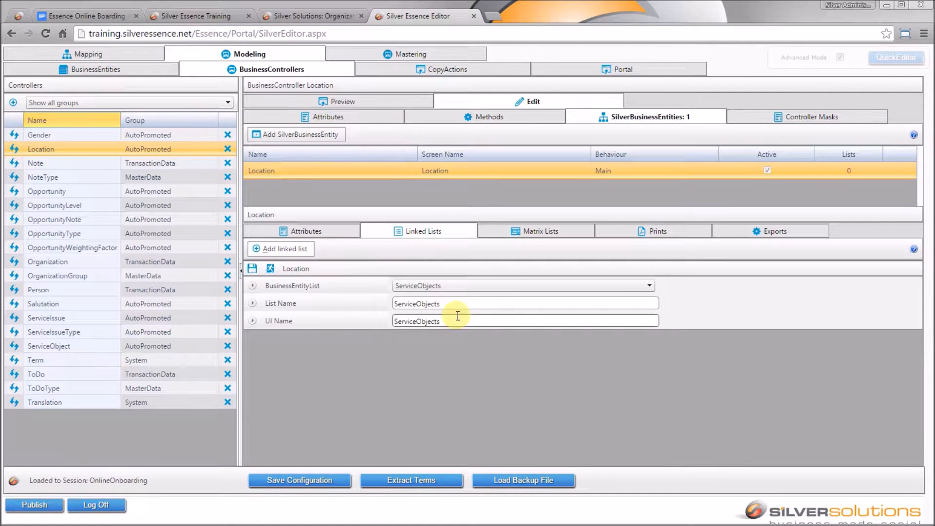
pyautogui.click(252, 269)
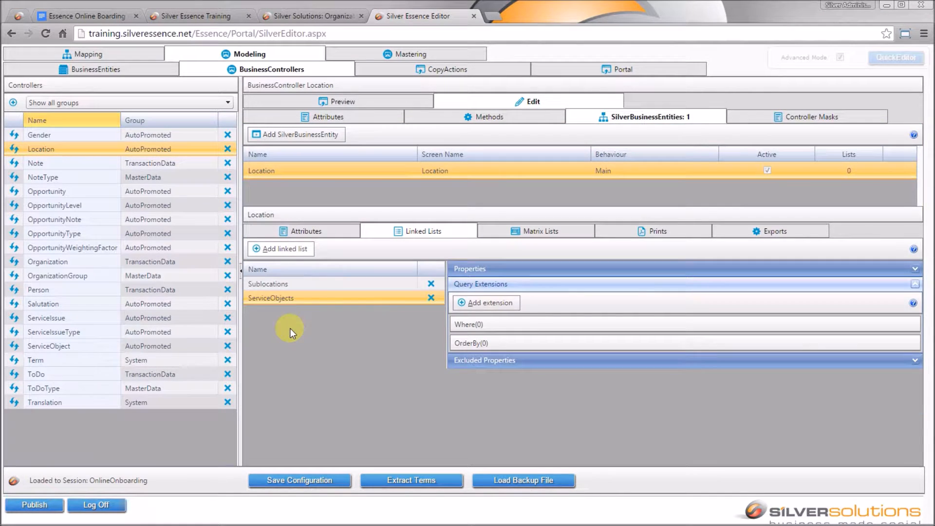
# - Filter ServiceObjects with a Where on ServiceObject: LocationID equal to Location: LocationID
pyautogui.click(490, 302)
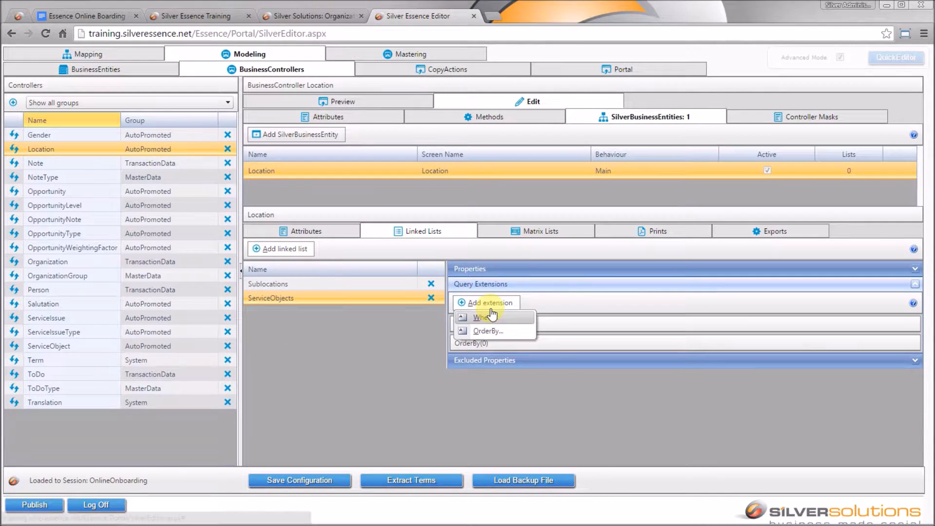
pyautogui.click(486, 318)
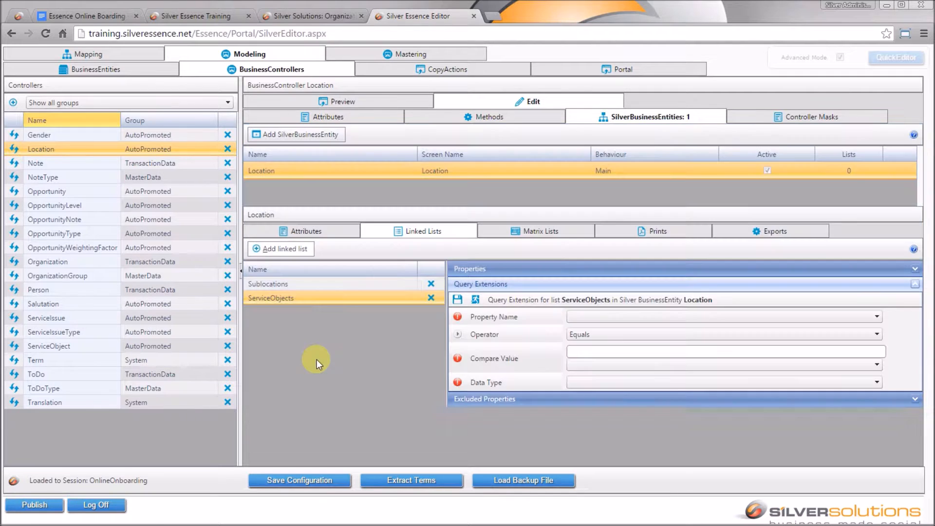
pyautogui.click(671, 317)
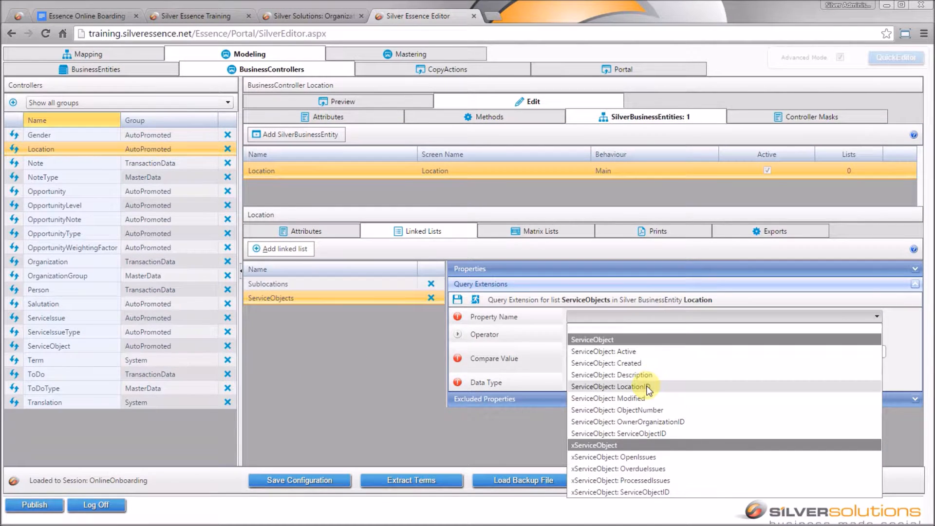
pyautogui.click(647, 387)
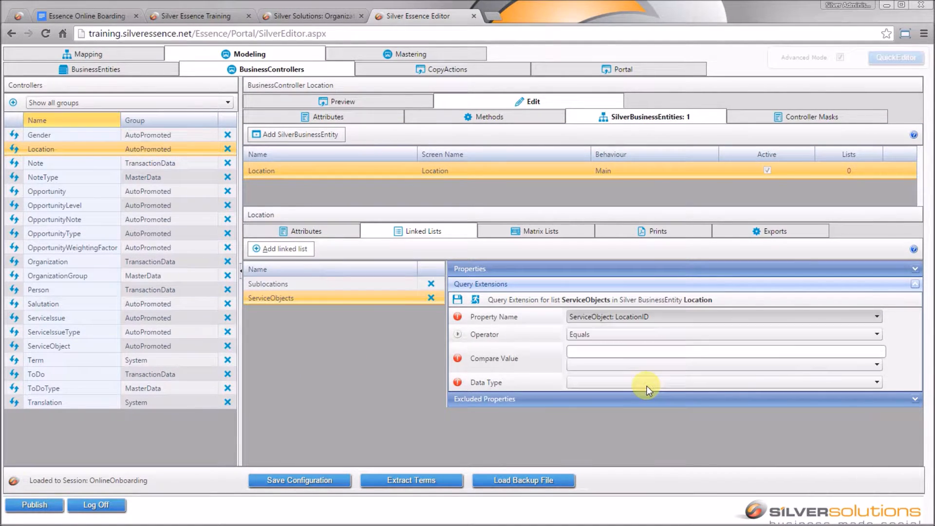
pyautogui.click(602, 368)
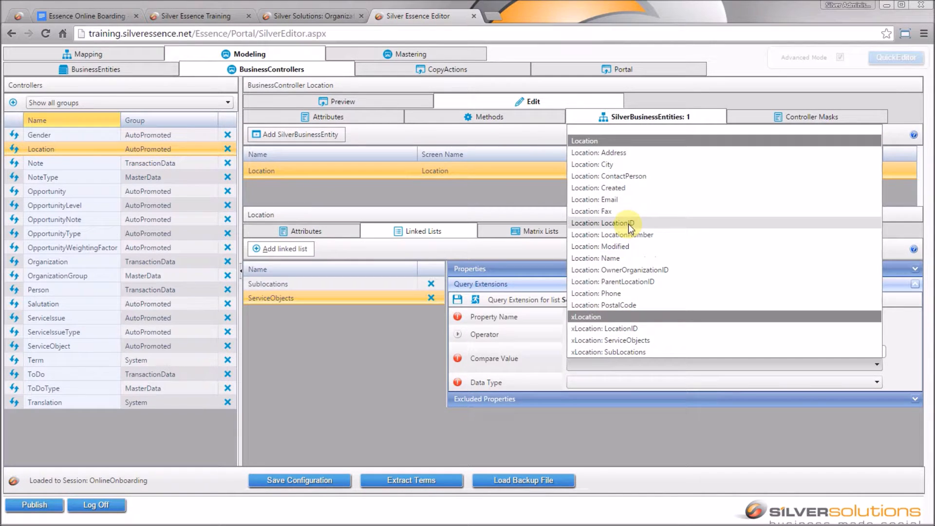
pyautogui.click(628, 223)
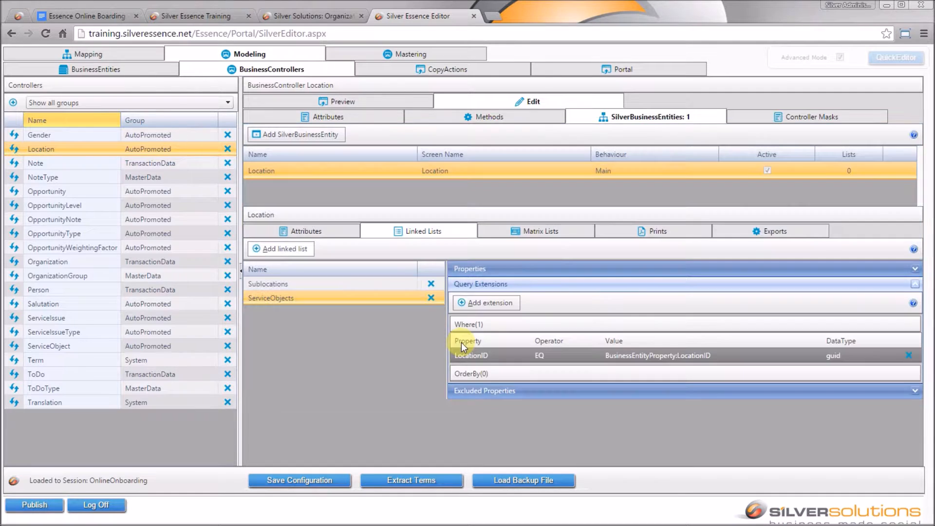
pyautogui.click(48, 15)
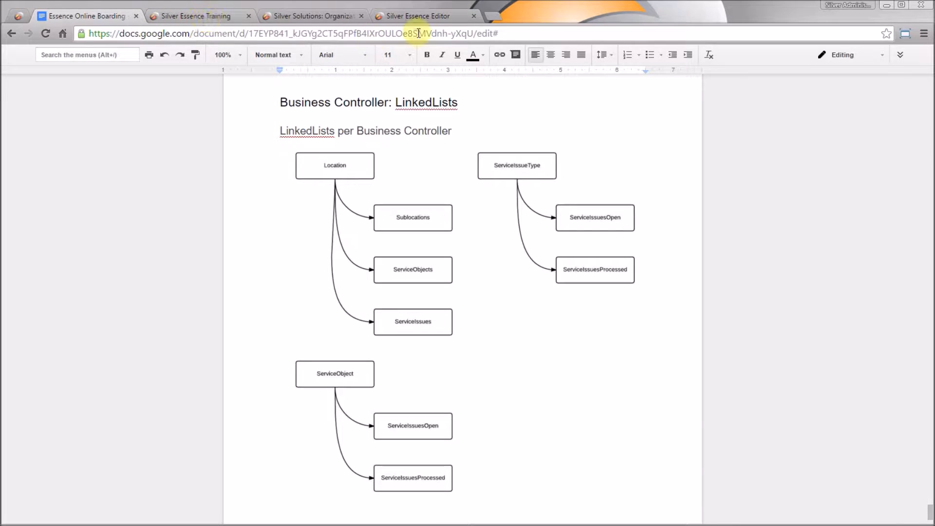
pyautogui.click(452, 16)
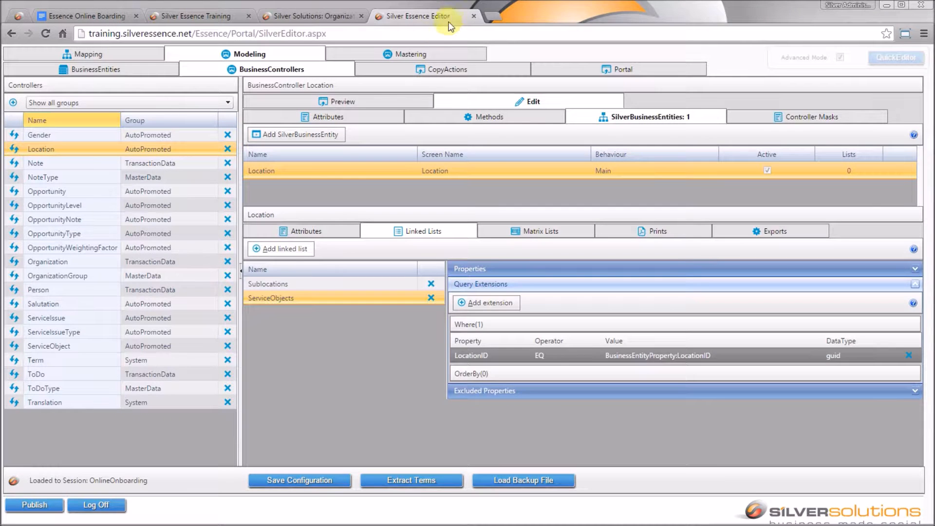
# - Add a Location linked list based on ServiceIssues and save it
pyautogui.click(283, 249)
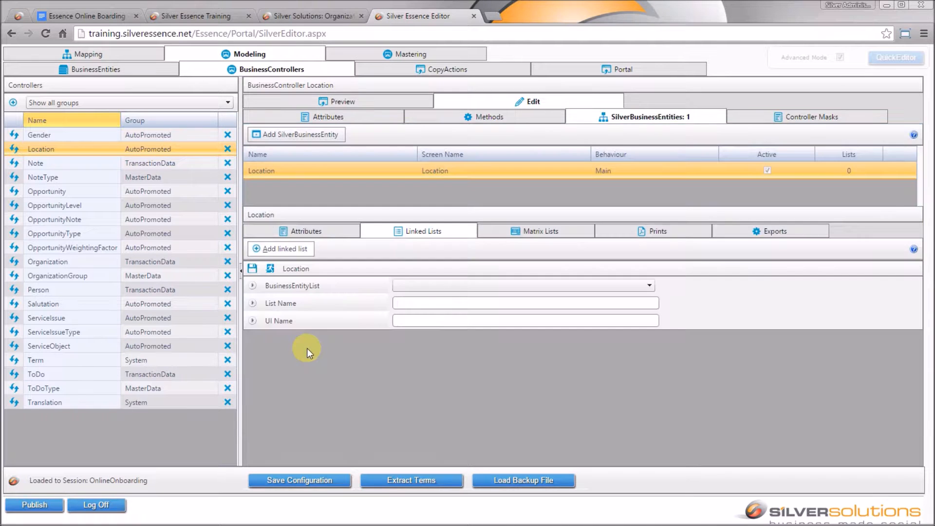
pyautogui.click(518, 288)
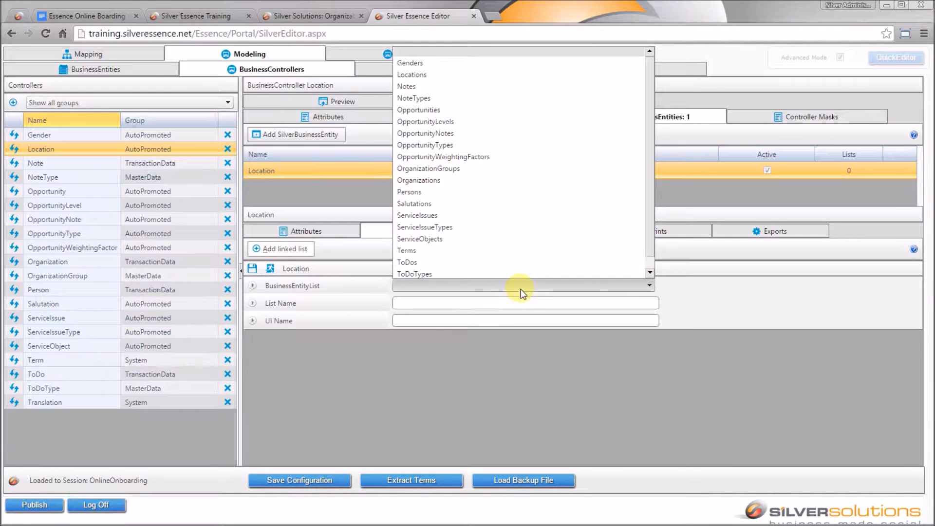
pyautogui.click(469, 217)
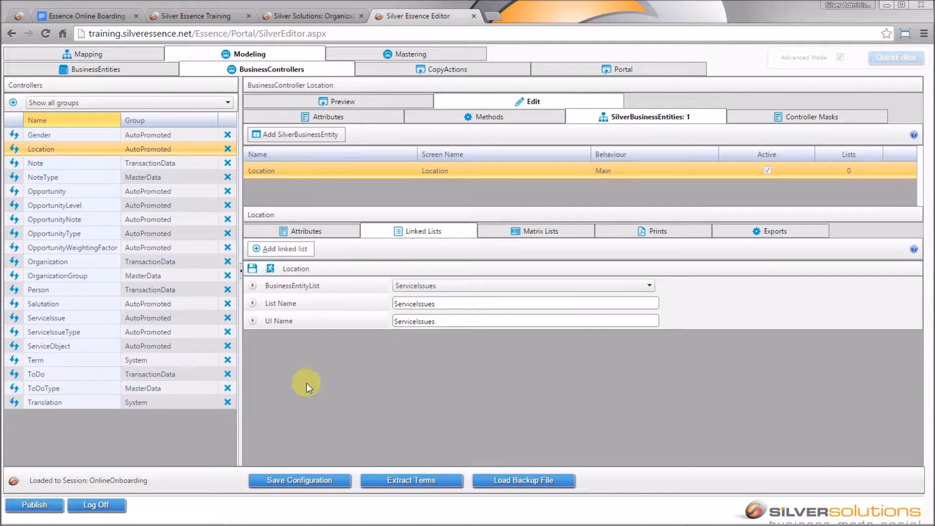
pyautogui.click(252, 268)
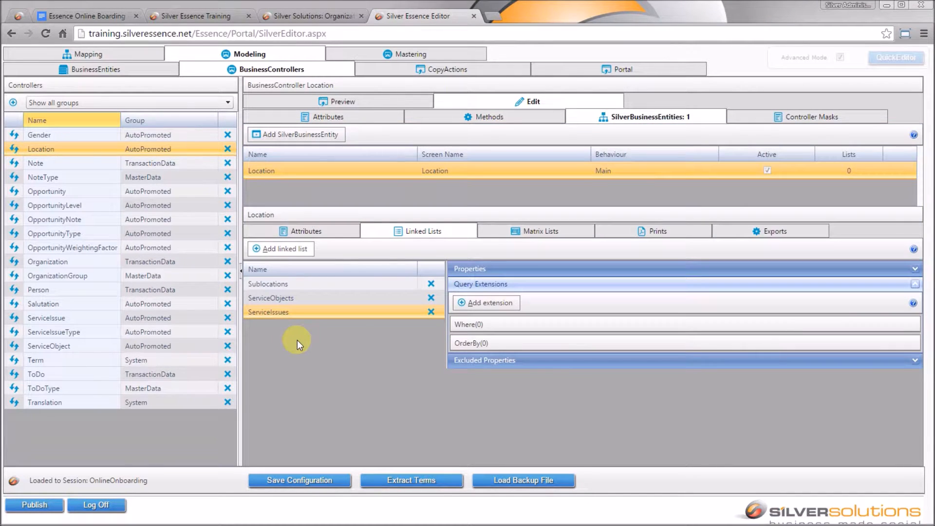
# - Filter ServiceIssues with a Where on xServiceIssue: LocationID equal to Location: LocationID, and save
pyautogui.click(488, 302)
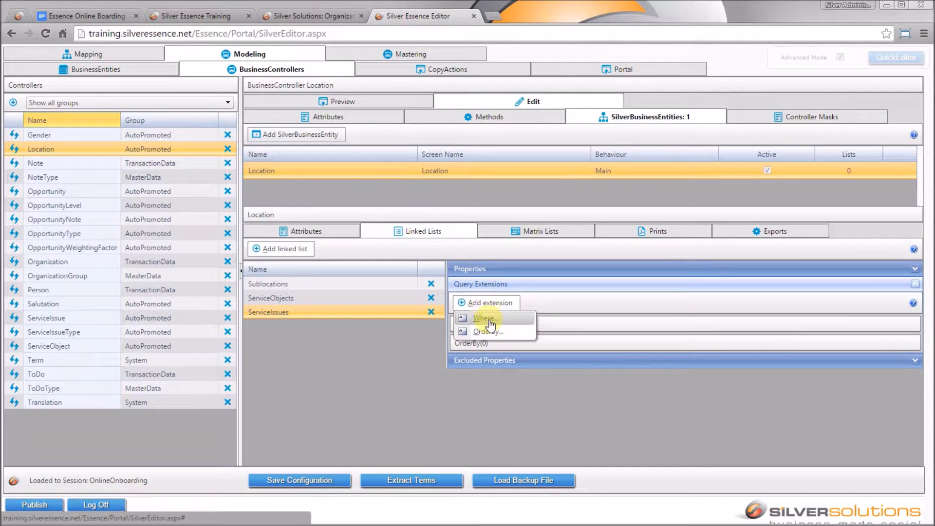
pyautogui.click(518, 319)
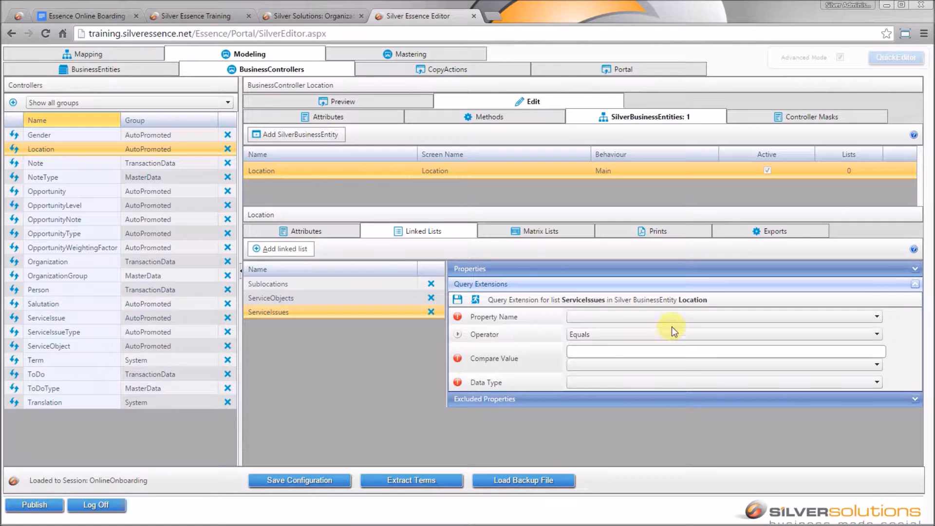
pyautogui.click(679, 317)
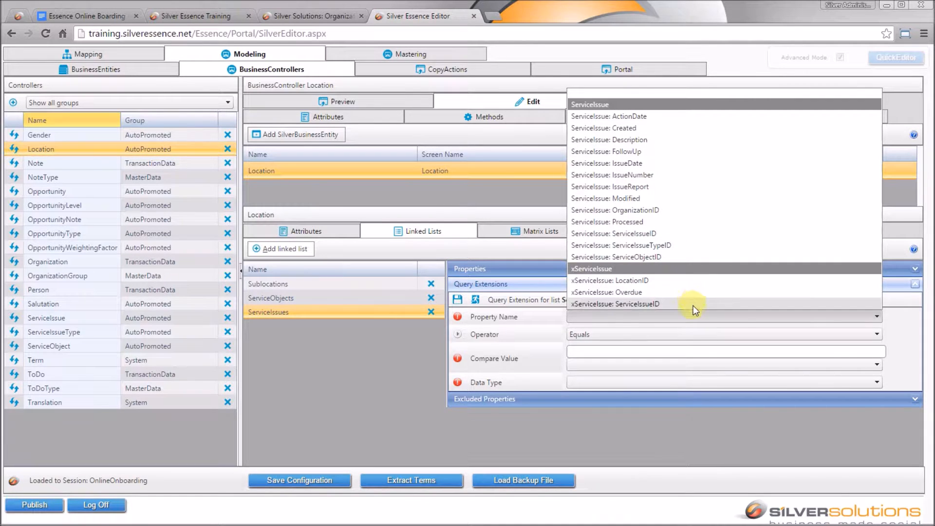
pyautogui.click(696, 280)
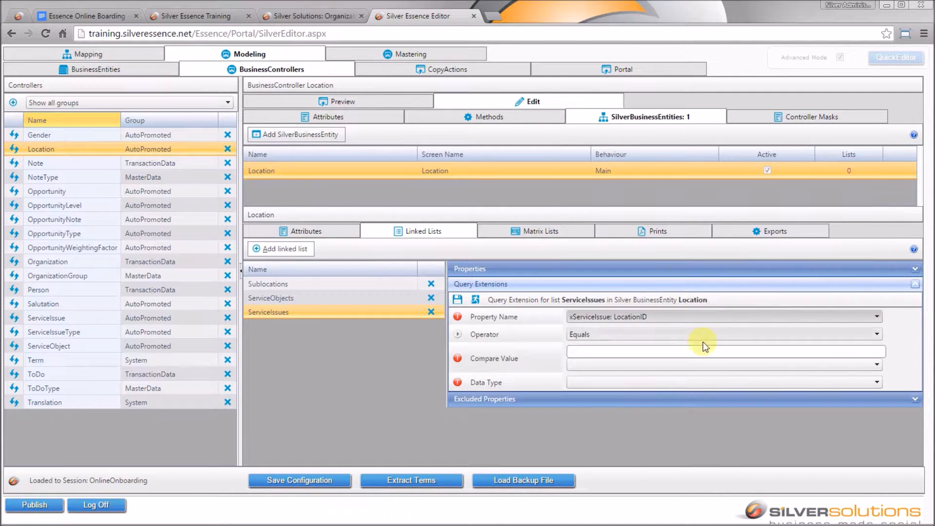
pyautogui.click(596, 365)
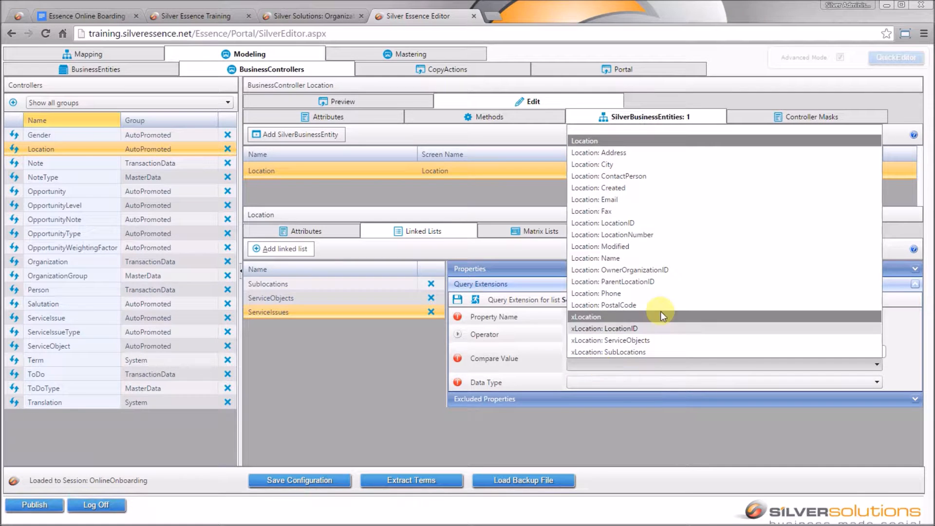
pyautogui.click(632, 224)
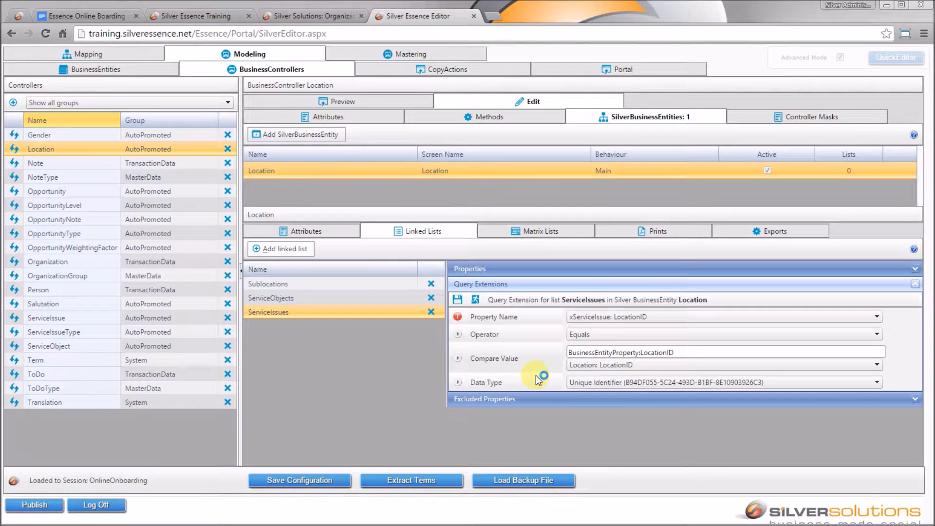
pyautogui.click(457, 300)
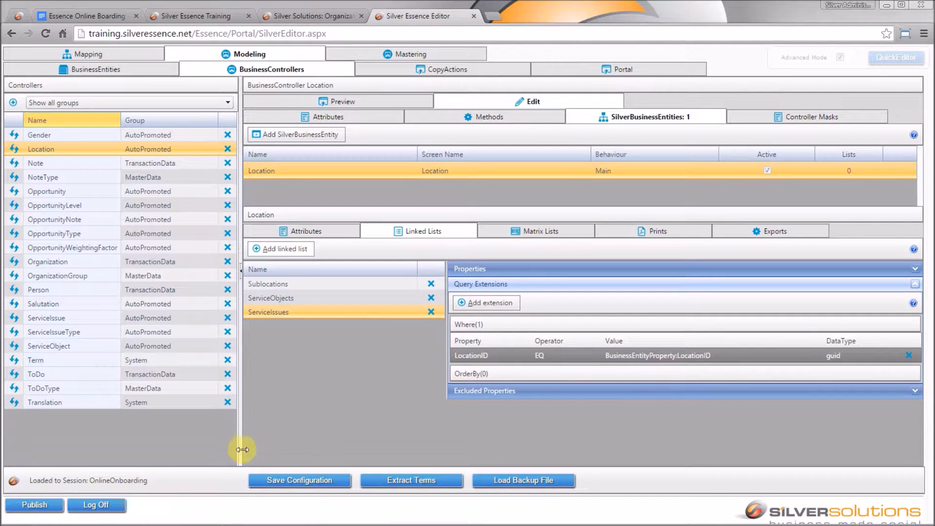
# - Save the whole configuration and refresh the Location controller preview
pyautogui.click(306, 482)
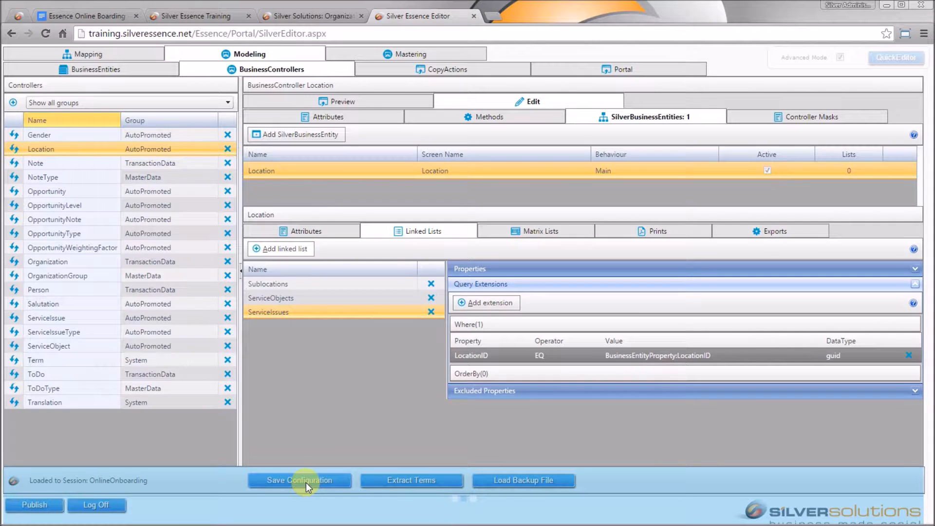
pyautogui.click(392, 103)
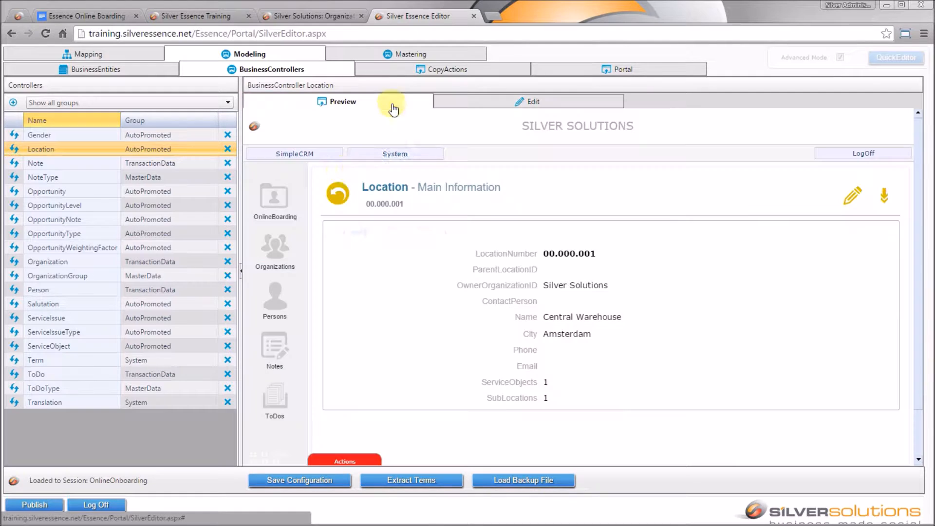
pyautogui.click(15, 149)
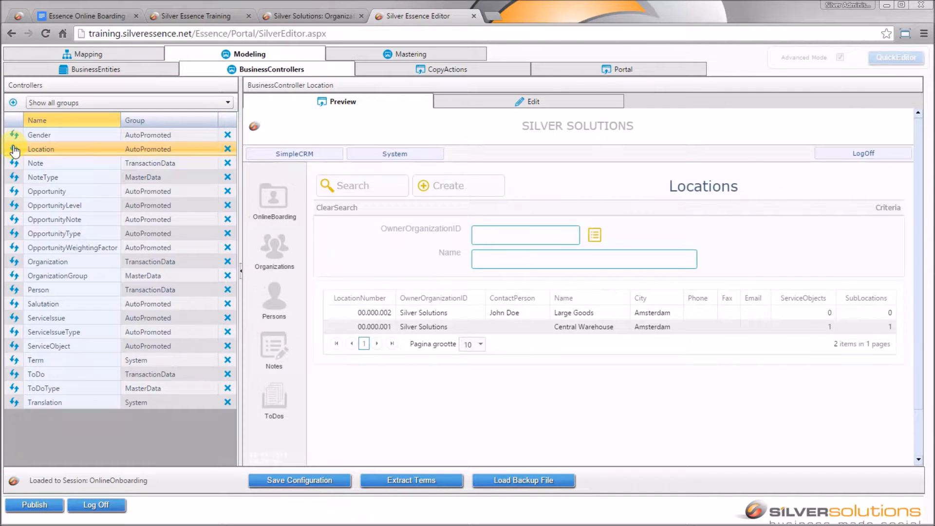
# - Show the Central Warehouse record's related lists with the Controllers pane collapsed for full width
pyautogui.click(655, 328)
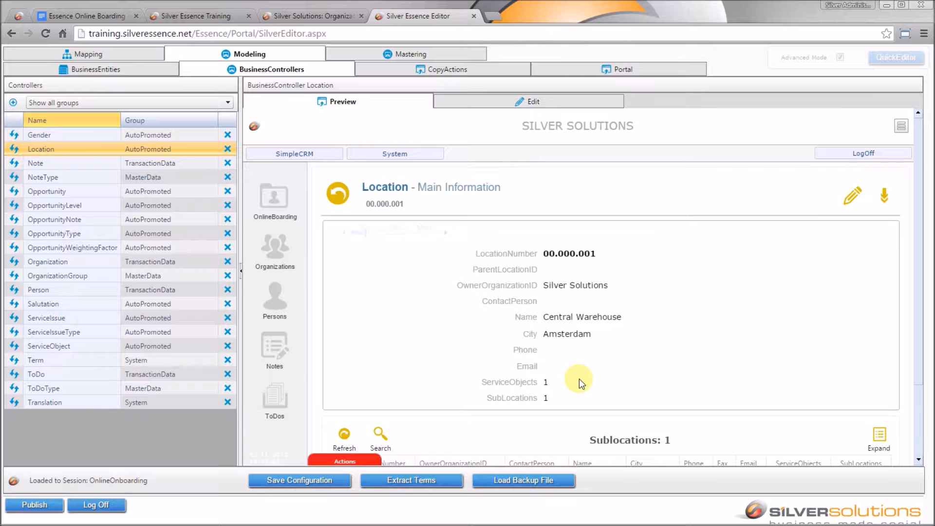
pyautogui.click(897, 127)
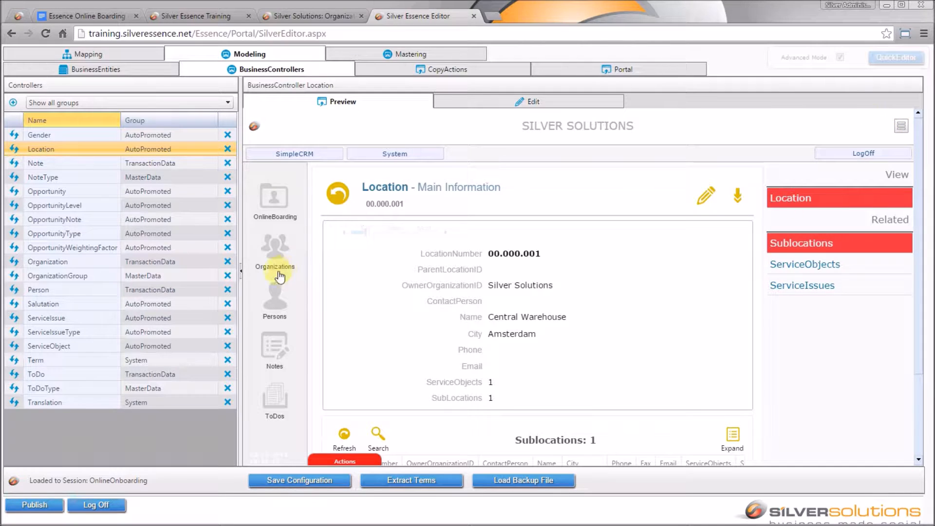
pyautogui.click(243, 273)
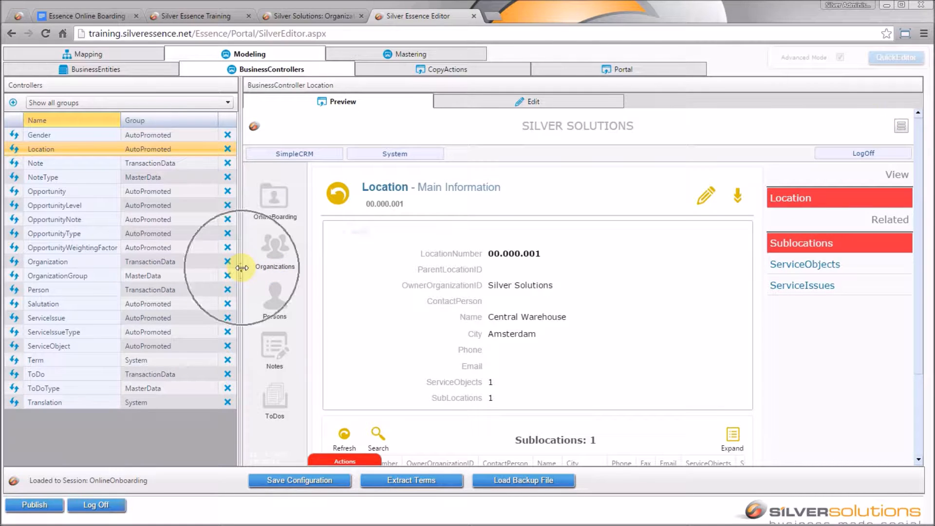
pyautogui.click(242, 271)
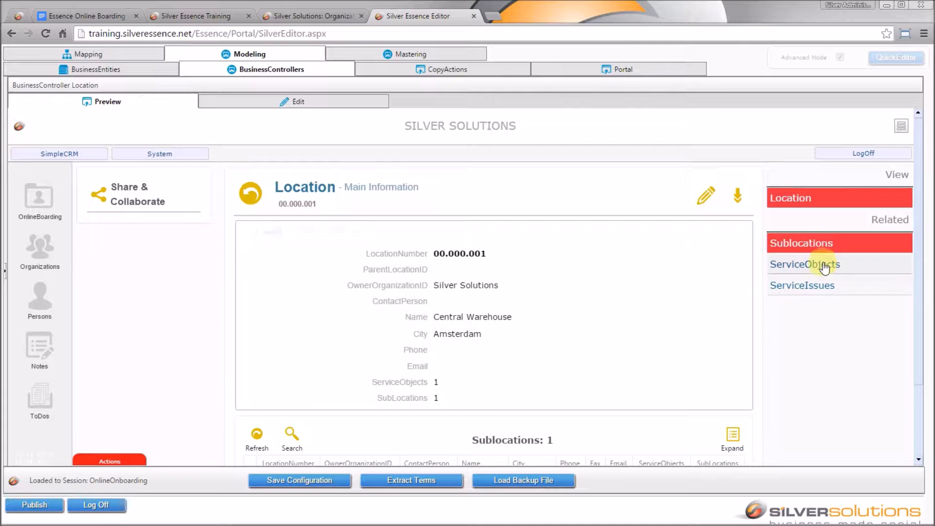
# - Browse Central Warehouse's service objects and service issues in the Related list
pyautogui.scroll(-2, 665, 326)
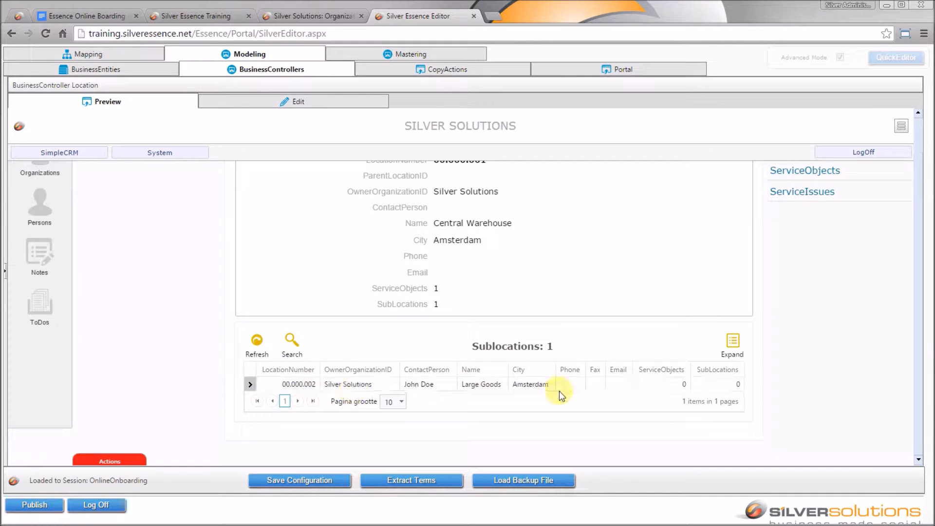
pyautogui.scroll(2, 557, 376)
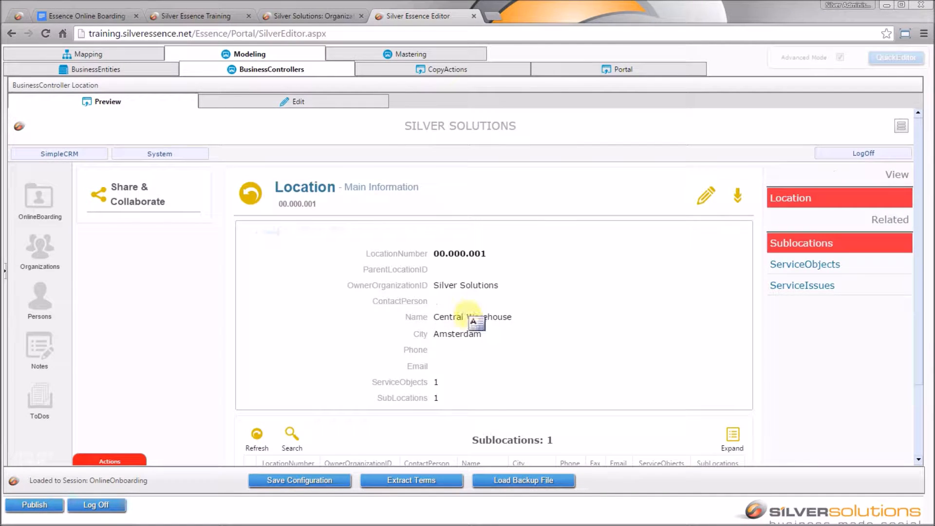
pyautogui.click(823, 265)
pyautogui.scroll(-2, 563, 346)
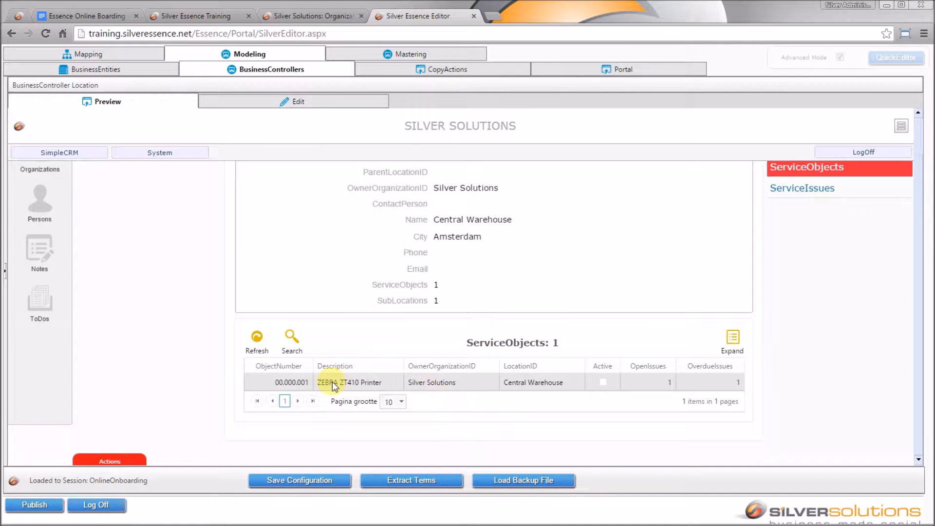
pyautogui.click(812, 191)
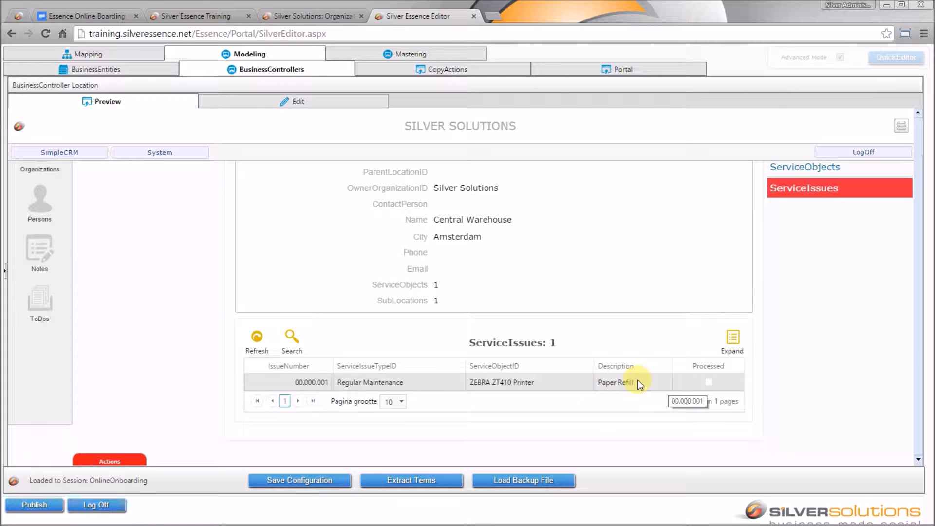
pyautogui.scroll(2, 639, 385)
# - Flip through sublocations, service objects and service issues again, then go back to the Locations list
pyautogui.click(803, 243)
pyautogui.click(808, 265)
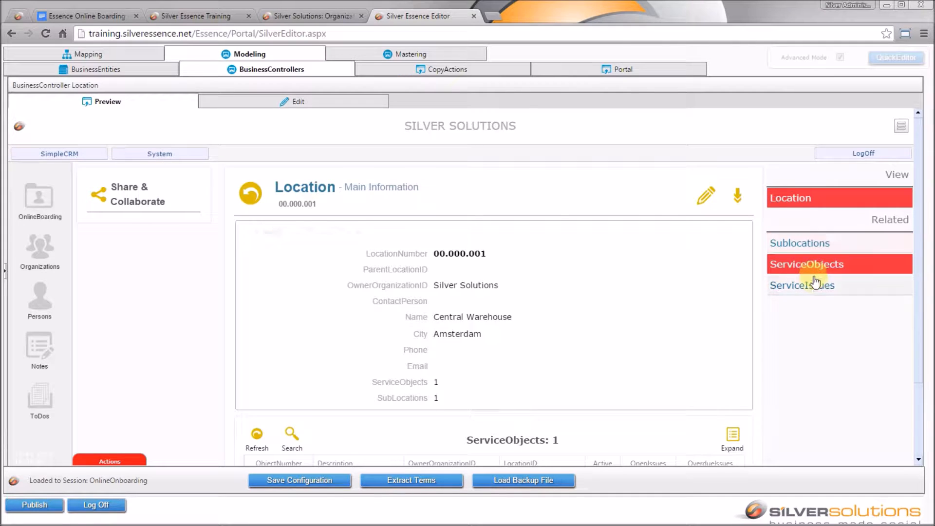
pyautogui.click(815, 287)
pyautogui.click(809, 243)
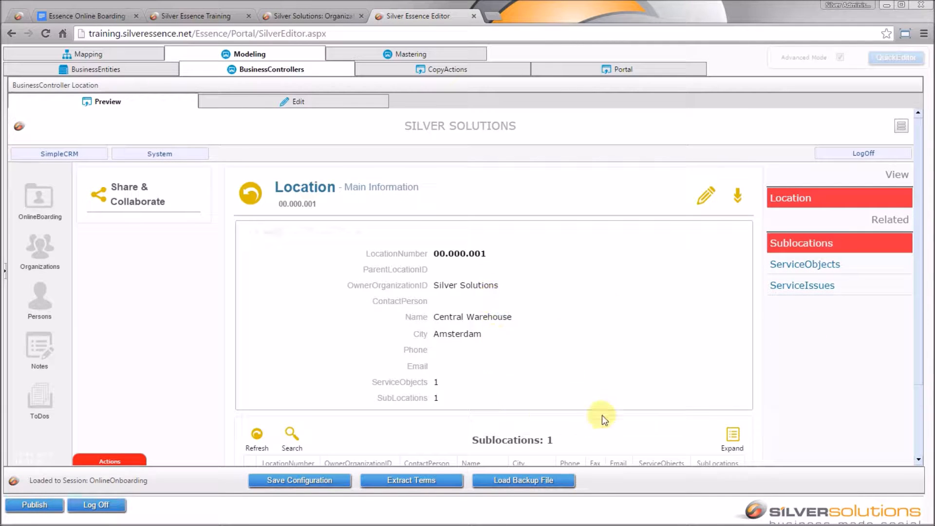
pyautogui.scroll(-2, 677, 343)
pyautogui.scroll(2, 563, 331)
pyautogui.click(250, 194)
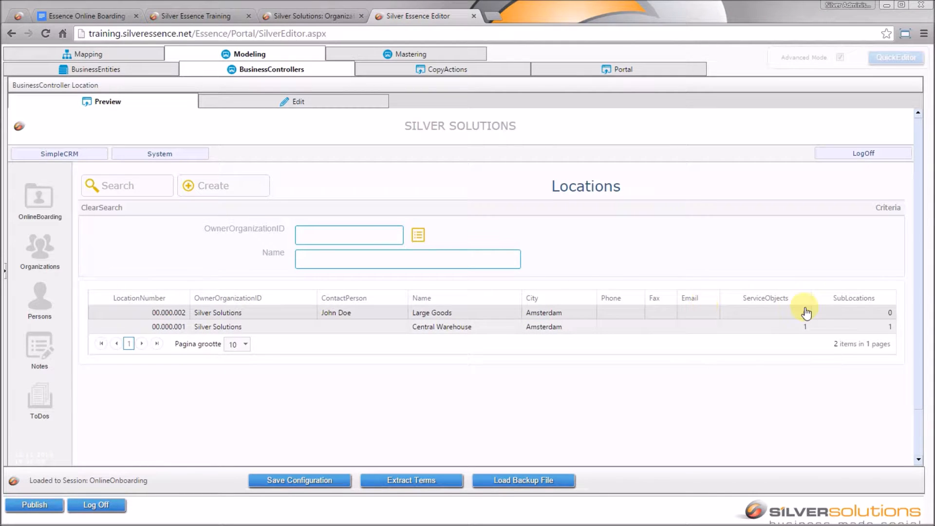
pyautogui.click(738, 314)
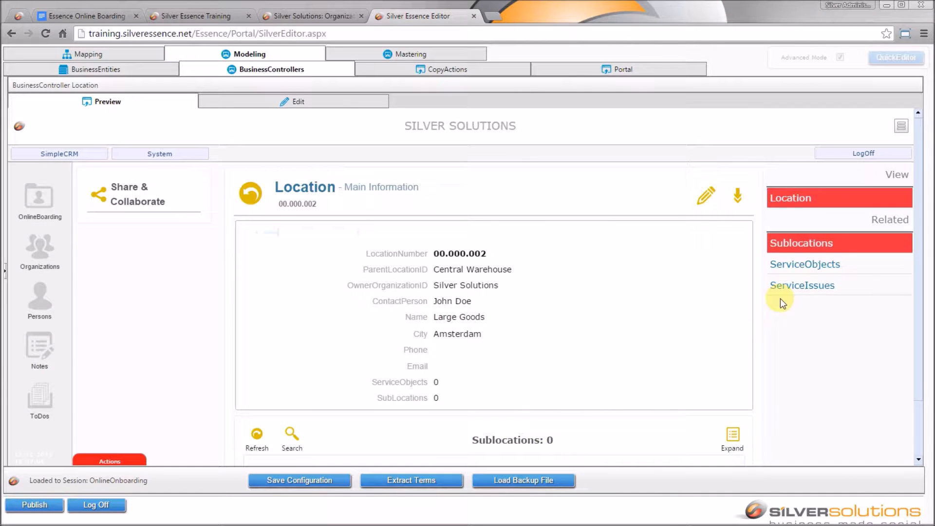
pyautogui.click(811, 265)
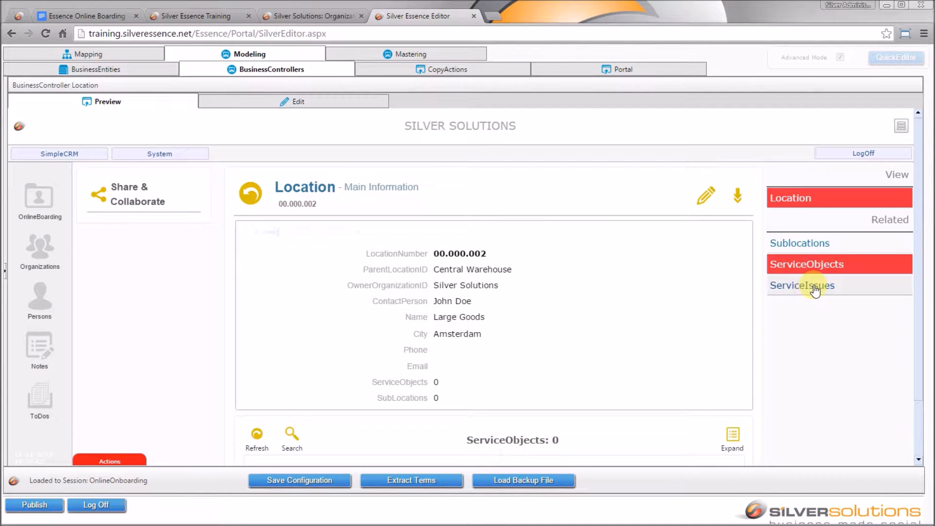
pyautogui.click(808, 286)
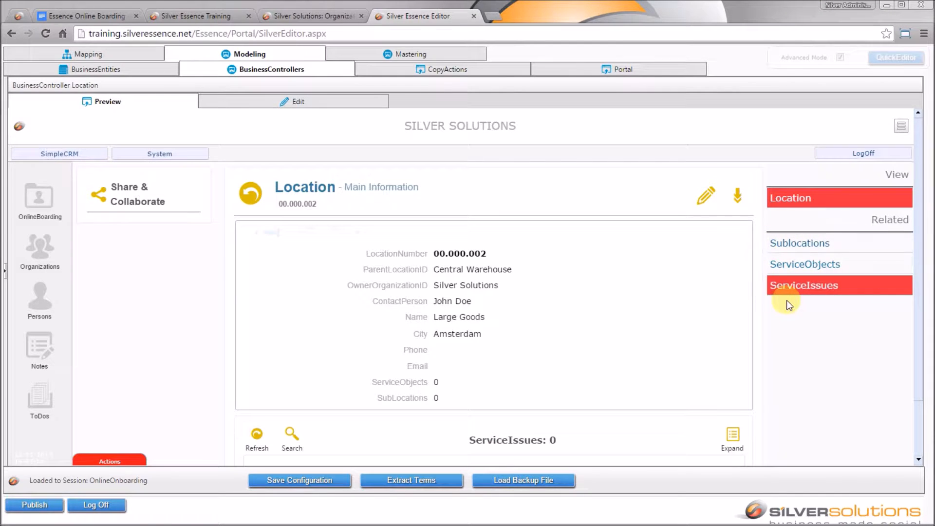
pyautogui.click(251, 193)
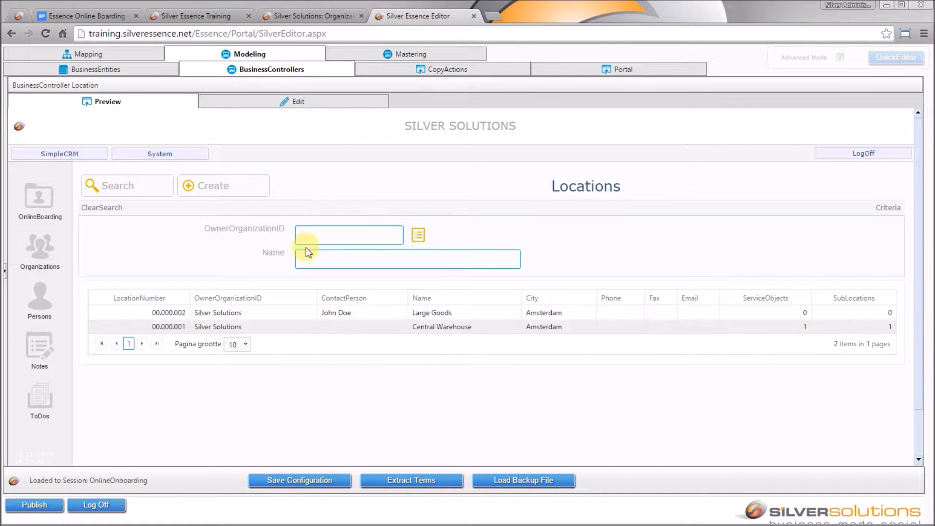
# - Open Central Warehouse and list its service objects, showing the ZEBRA ZT410 Printer
pyautogui.click(553, 331)
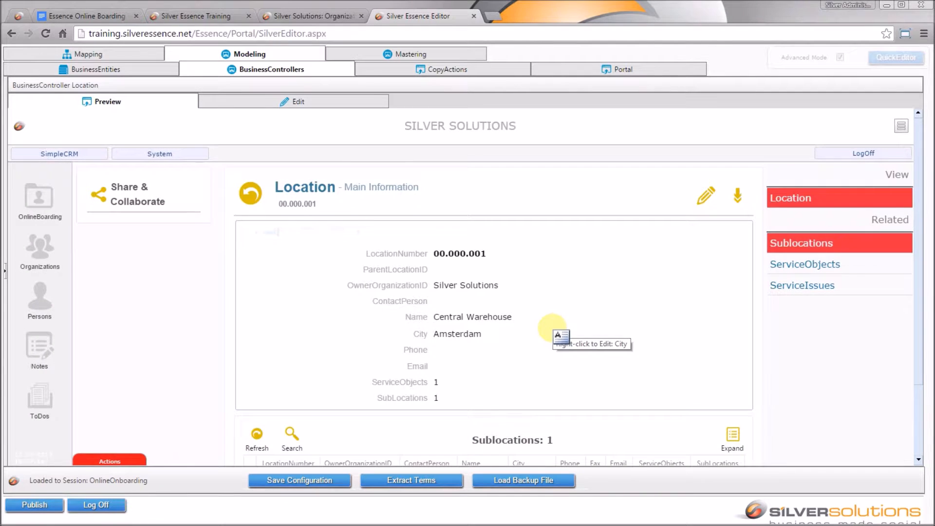
pyautogui.moveTo(920, 138)
pyautogui.mouseDown()
pyautogui.moveTo(924, 157)
pyautogui.moveTo(926, 138)
pyautogui.mouseUp()
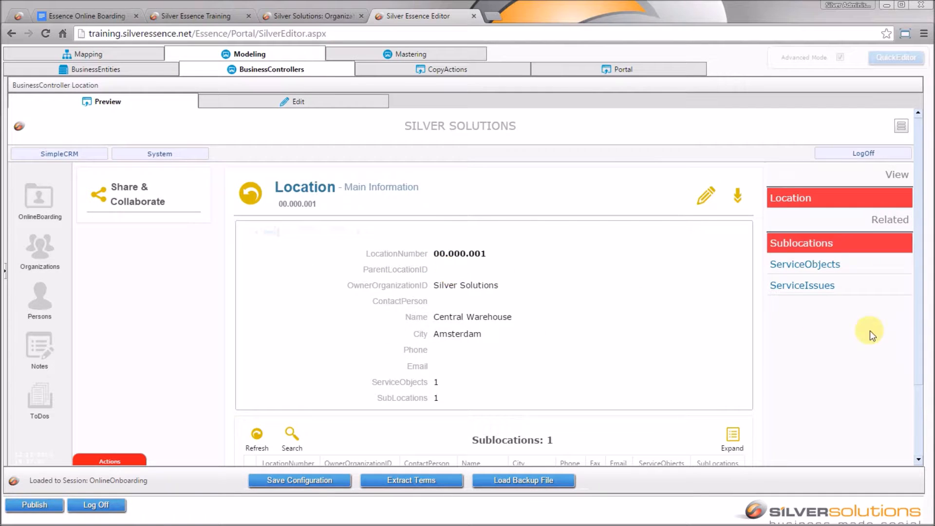
pyautogui.moveTo(919, 319); pyautogui.dragTo(911, 373)
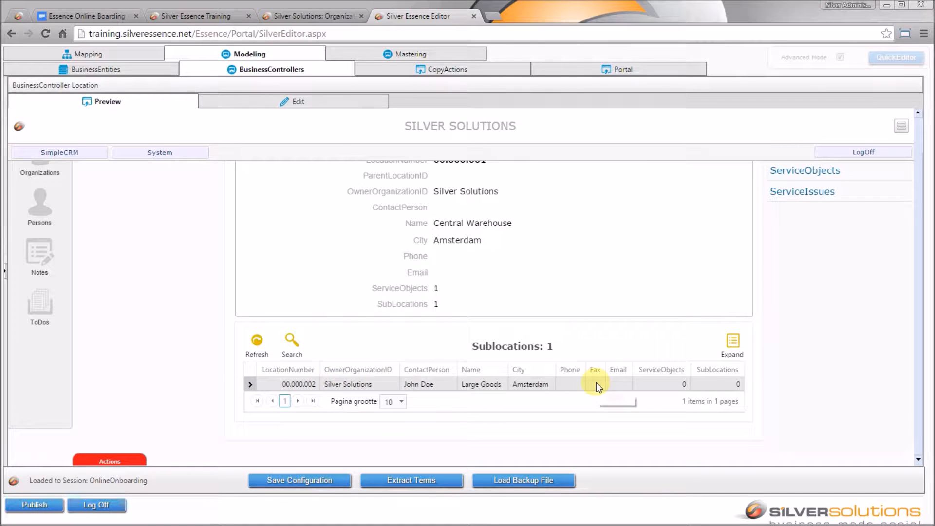
pyautogui.click(800, 173)
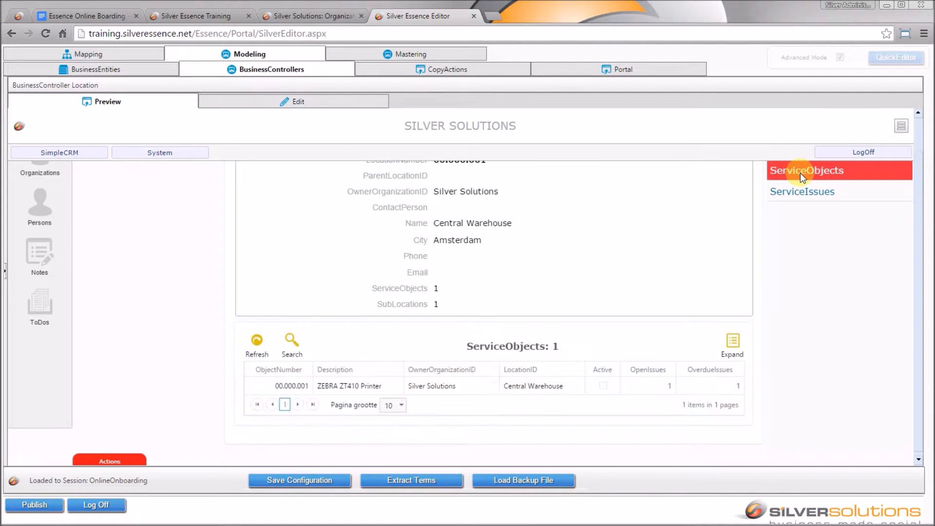
pyautogui.moveTo(918, 403); pyautogui.dragTo(923, 380)
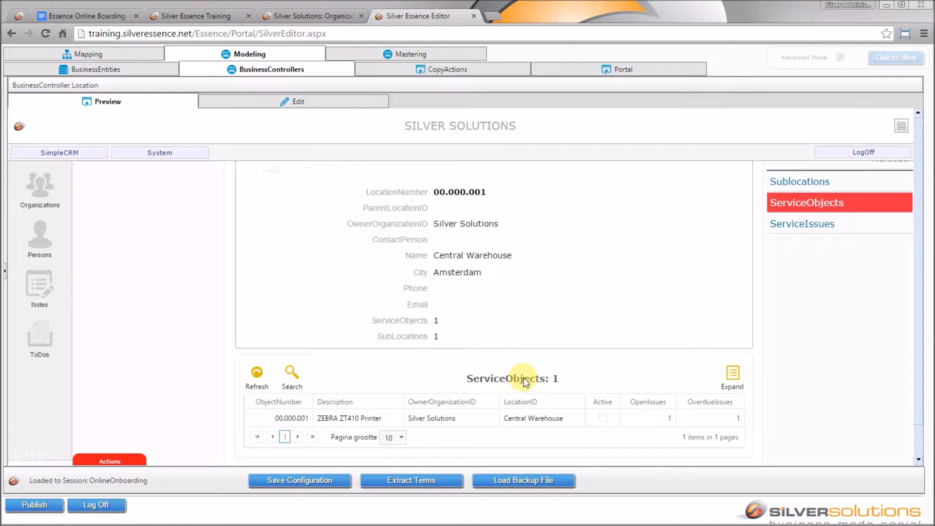
# - Add ServiceObject: LocationID to Excluded Properties on the Location controller's ServiceObjects linked list, then save
pyautogui.click(6, 272)
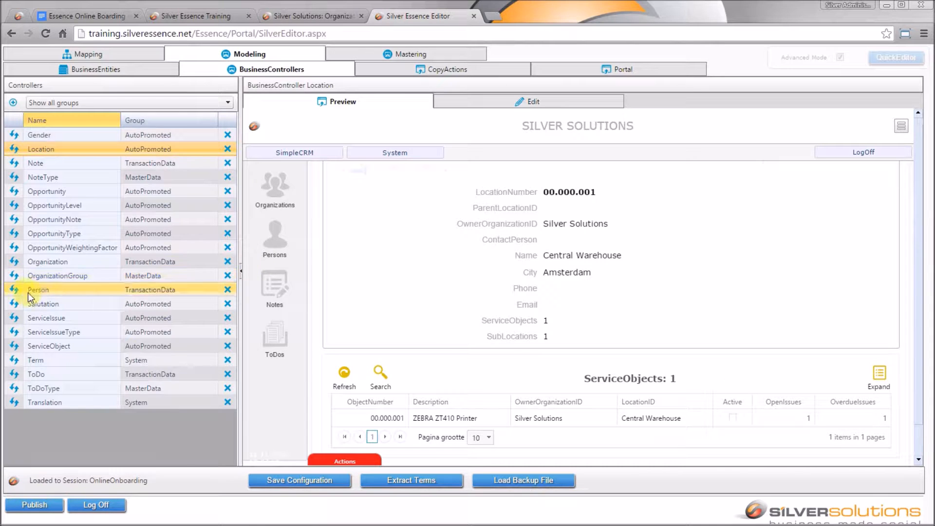
pyautogui.click(591, 103)
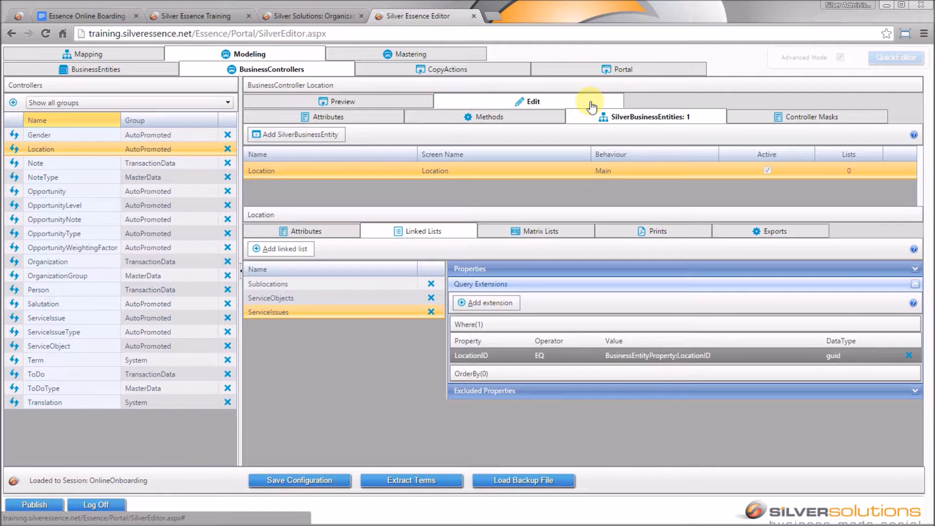
pyautogui.click(323, 292)
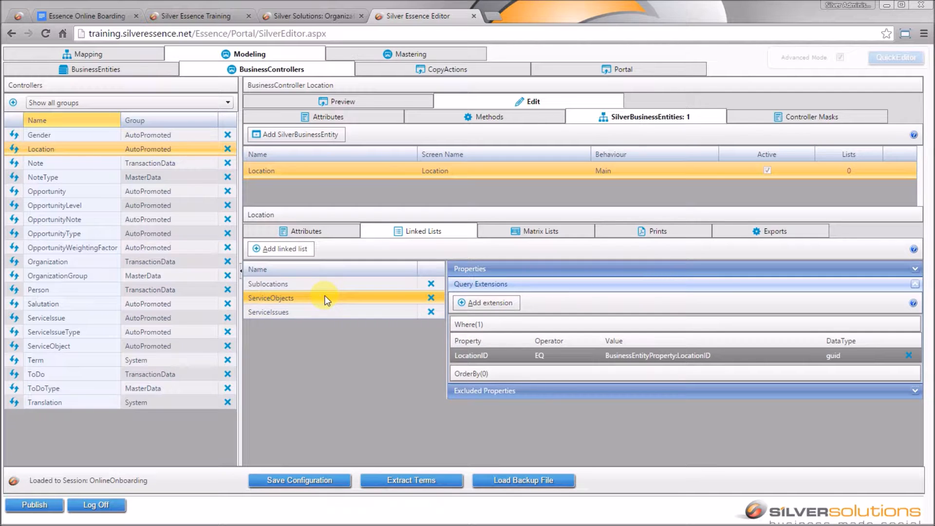
pyautogui.click(650, 394)
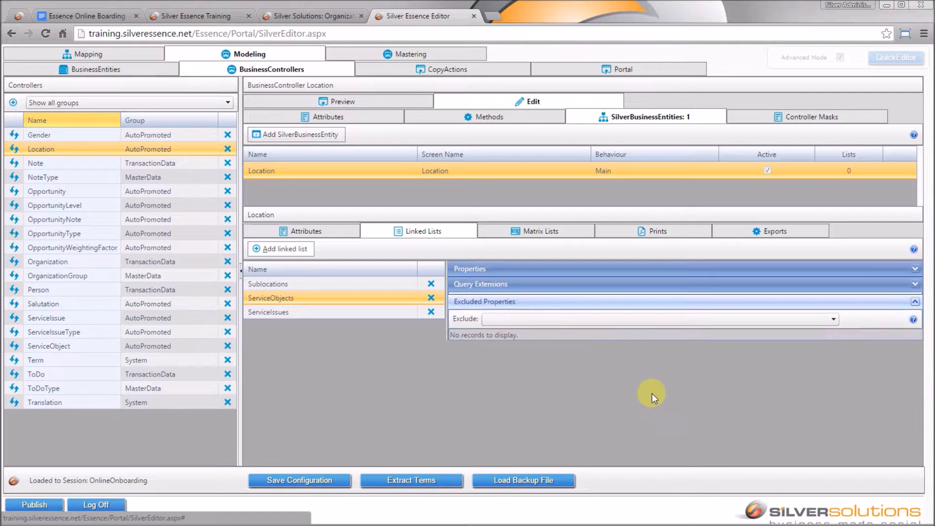
pyautogui.click(621, 318)
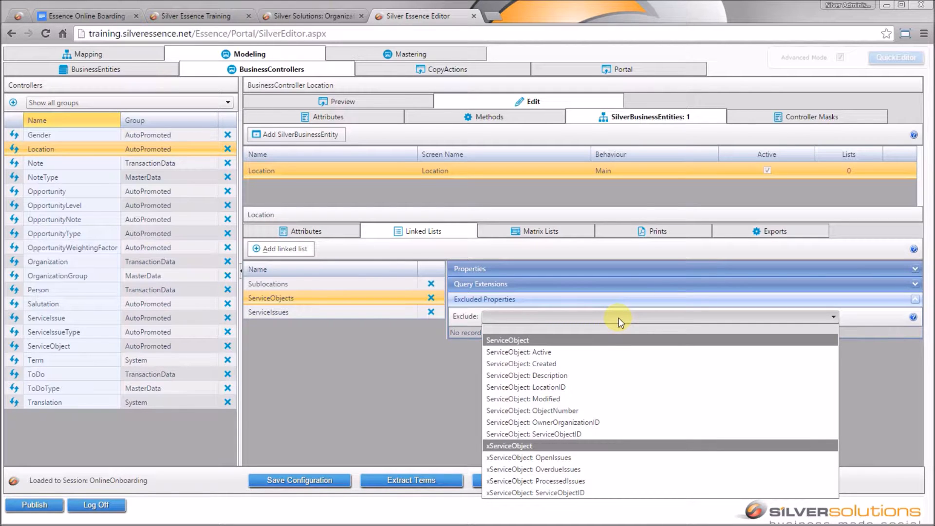
pyautogui.click(593, 385)
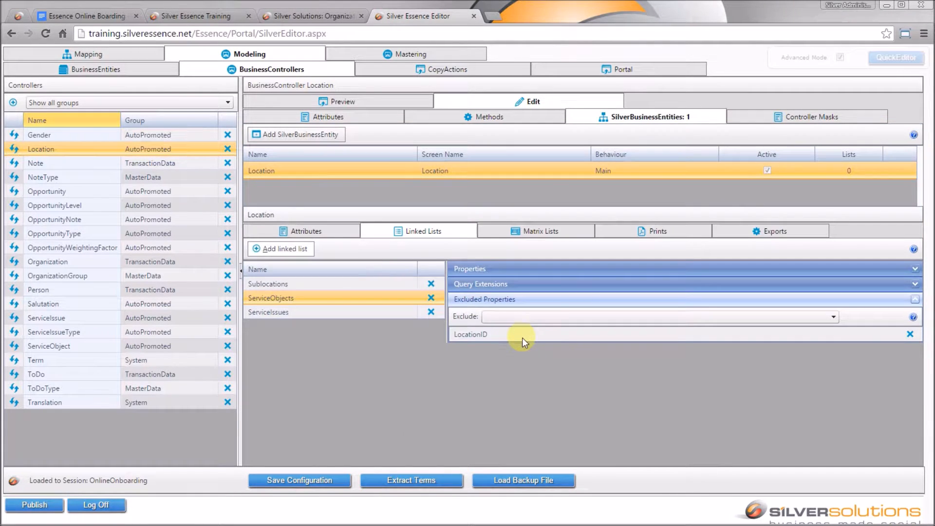
pyautogui.click(319, 481)
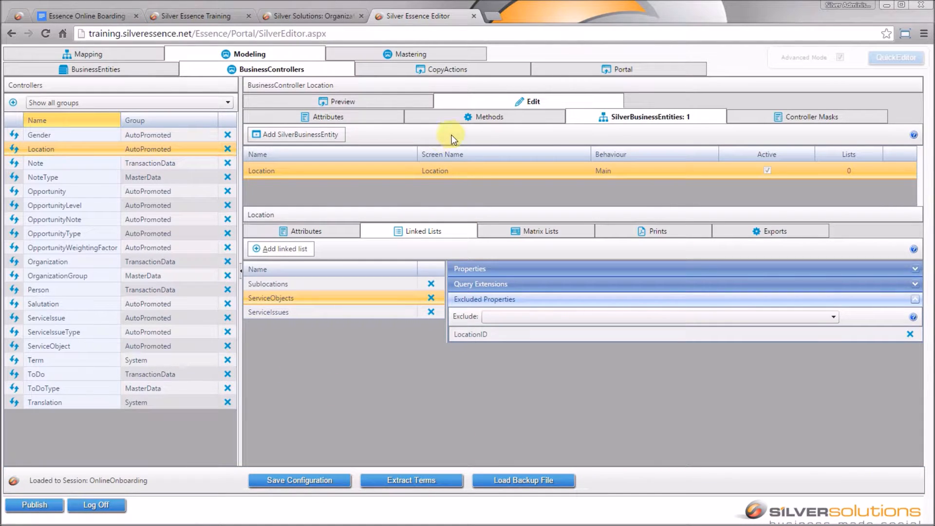
# - Reload the Location preview, view Central Warehouse's ServiceObjects, and check the LinkedLists design document
pyautogui.click(390, 106)
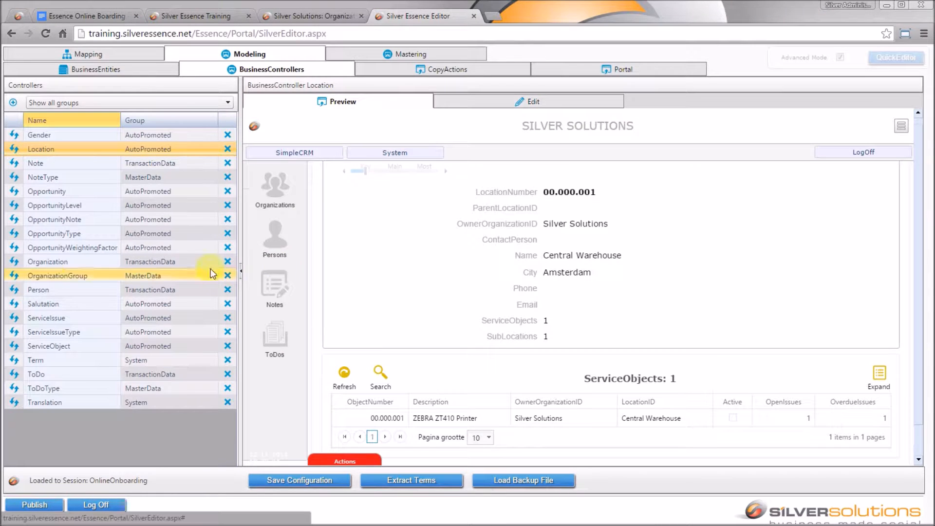
pyautogui.click(13, 153)
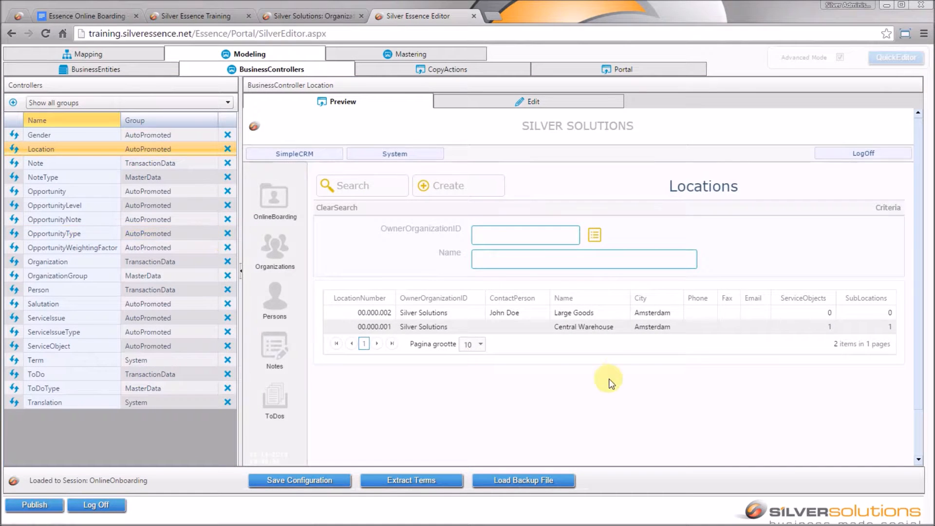
pyautogui.click(654, 328)
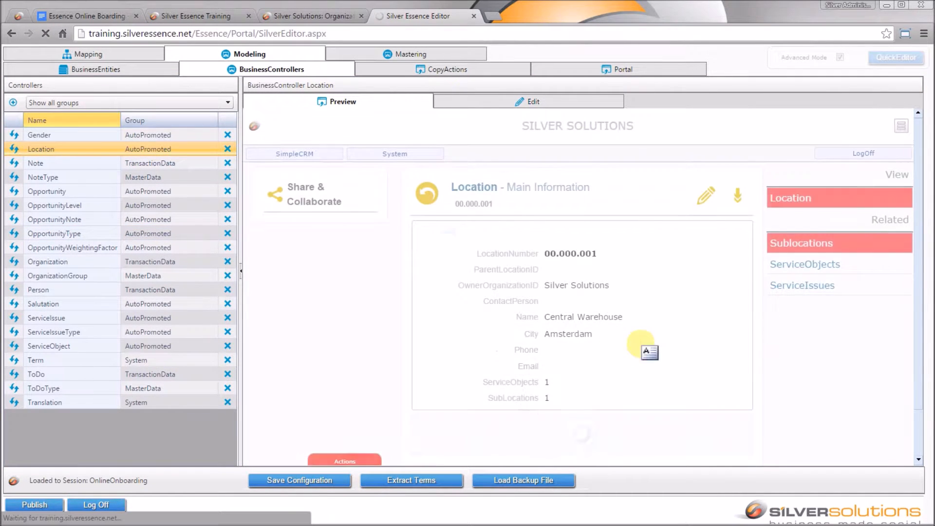
pyautogui.click(899, 127)
pyautogui.click(817, 265)
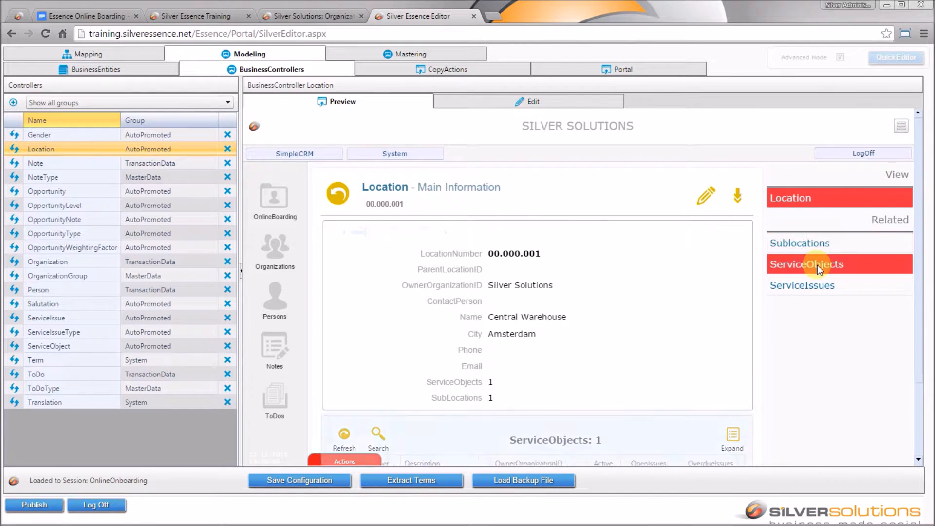
pyautogui.moveTo(920, 196); pyautogui.dragTo(927, 219)
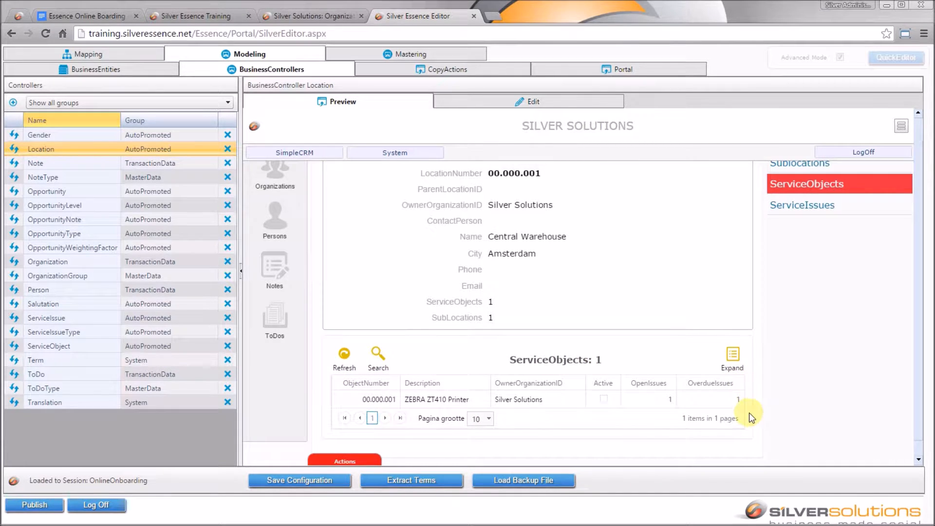
pyautogui.click(113, 17)
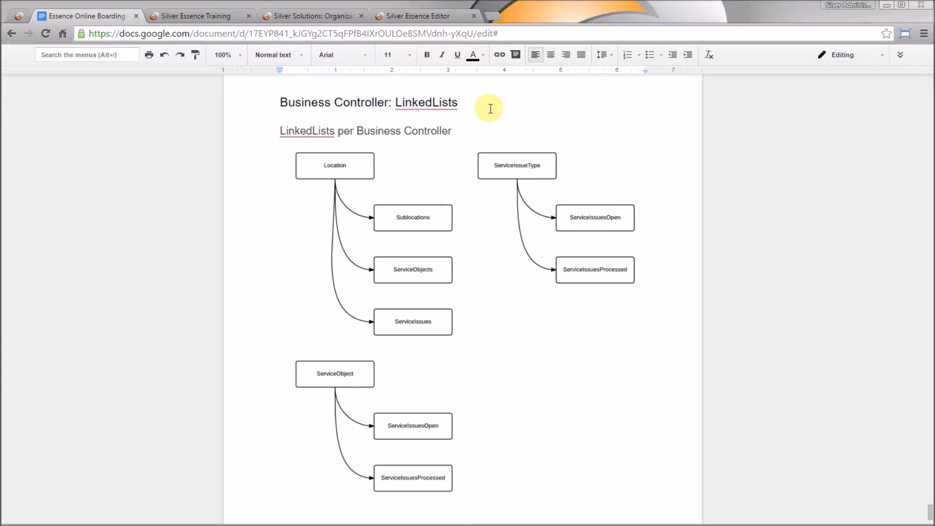
pyautogui.click(450, 17)
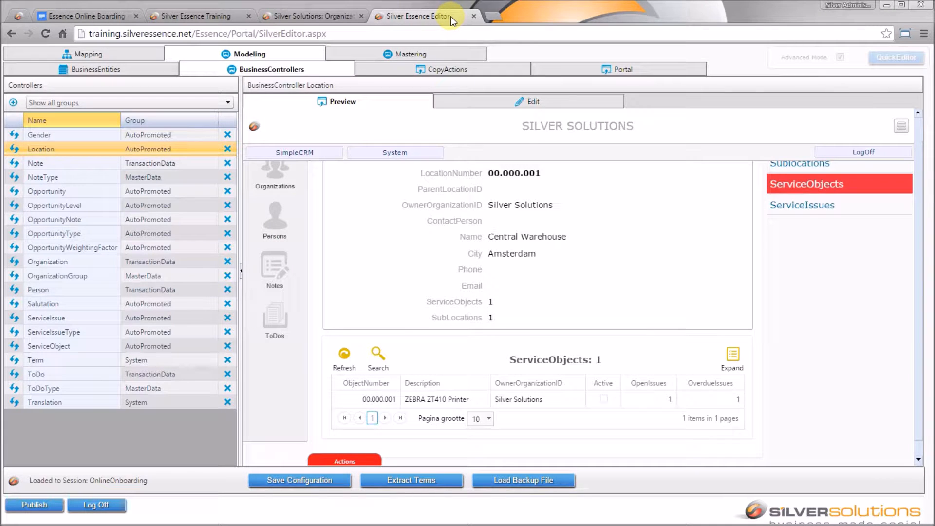
# - Start a ServiceIssueType linked list on ServiceIssues, with list and UI name ServiceIssuesOpen
pyautogui.click(50, 329)
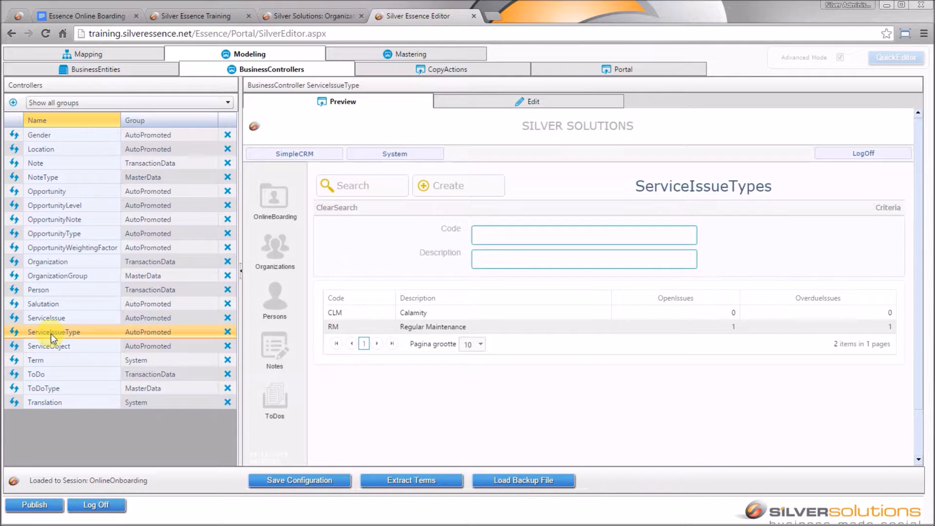
pyautogui.click(518, 103)
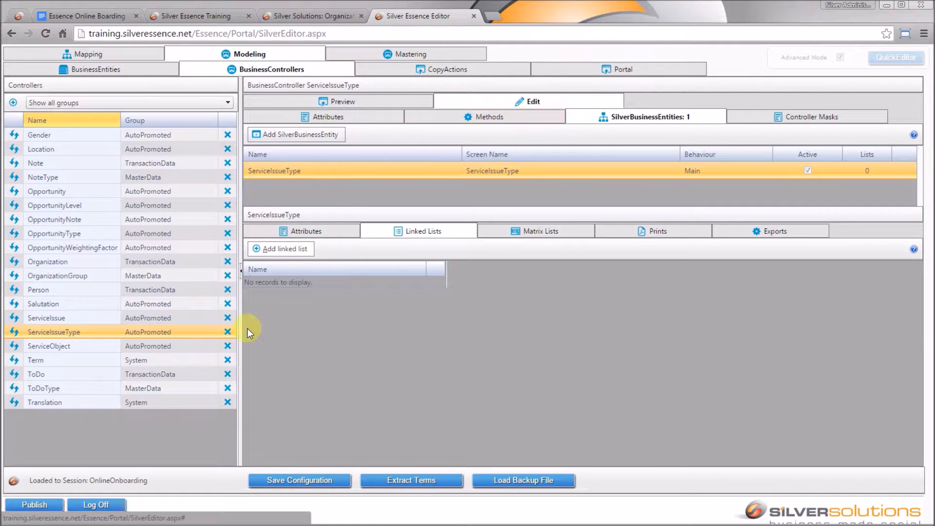
pyautogui.click(287, 250)
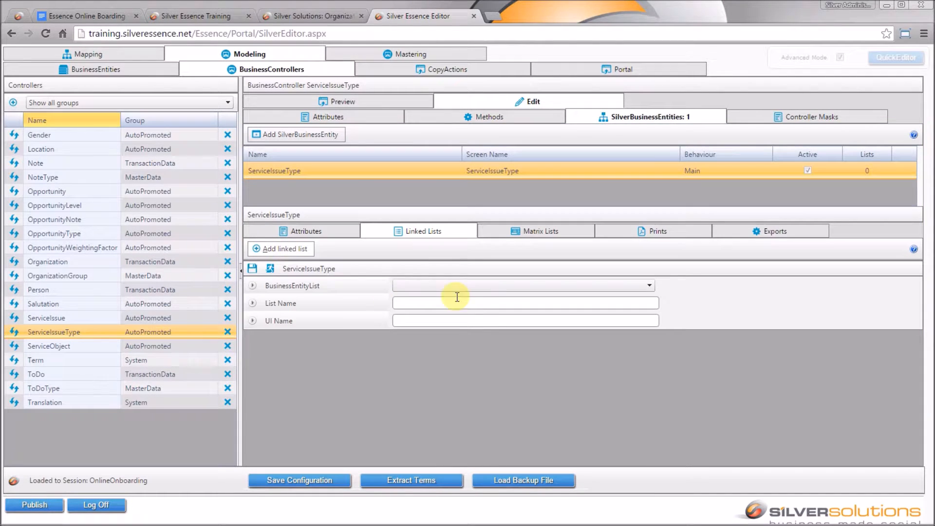
pyautogui.click(478, 285)
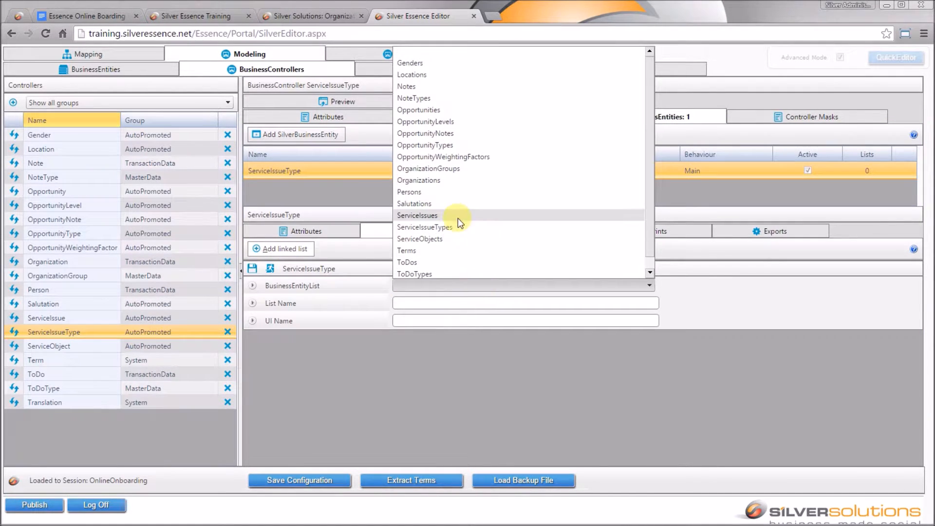
pyautogui.click(458, 219)
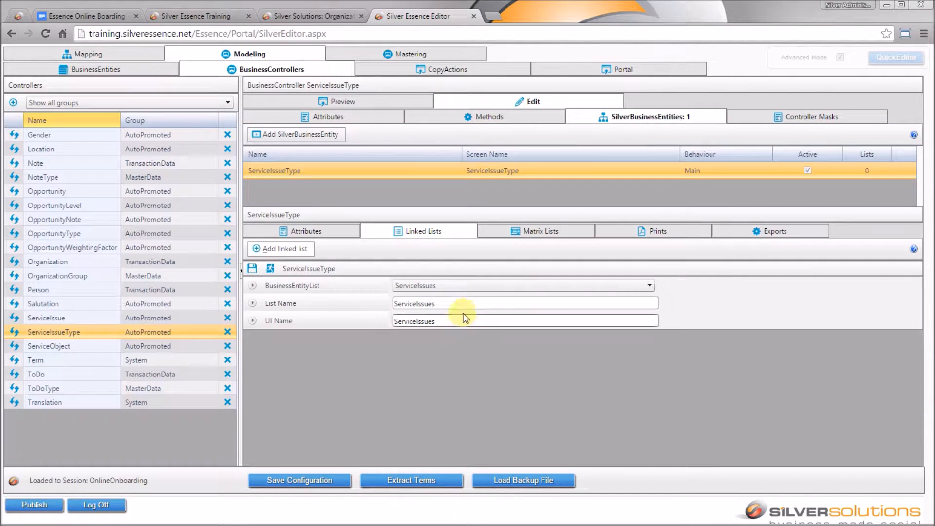
pyautogui.click(463, 305)
pyautogui.write('Open')
pyautogui.press('Tab')
pyautogui.press('End')
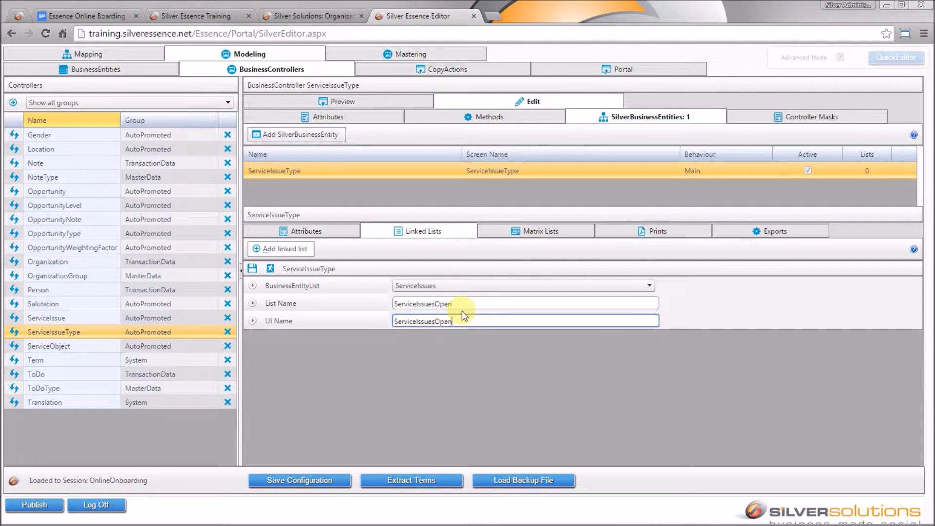
# - Save ServiceIssuesOpen and add a Where filter: ServiceIssueTypeID equals ServiceIssueType: ServiceIssueTypeID
pyautogui.click(251, 268)
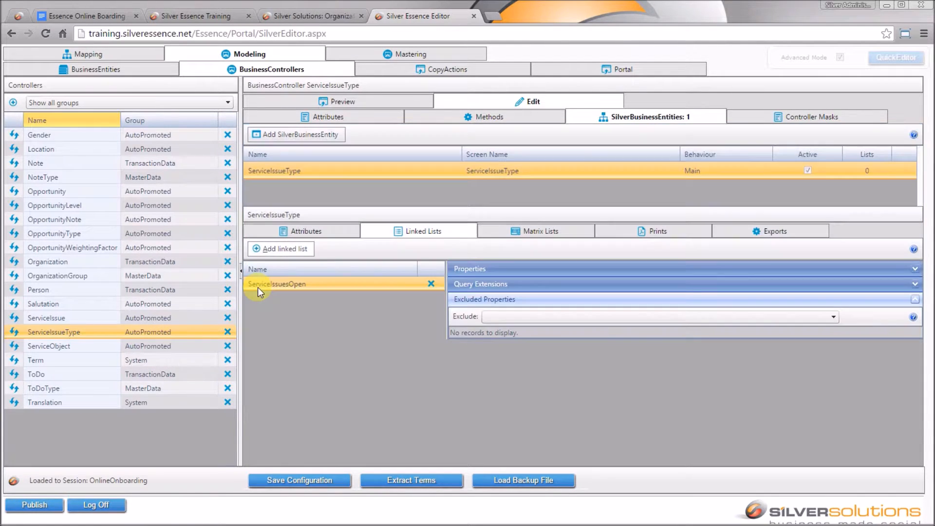
pyautogui.click(515, 283)
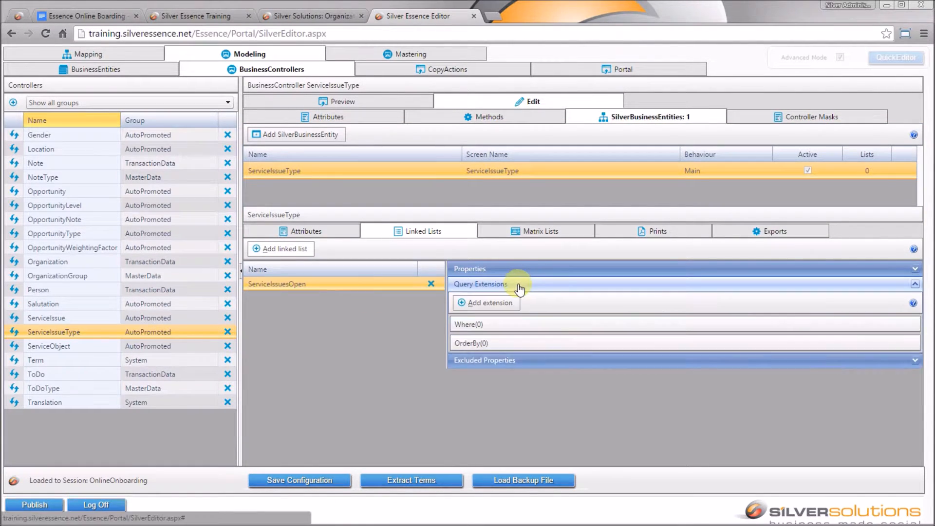
pyautogui.click(491, 303)
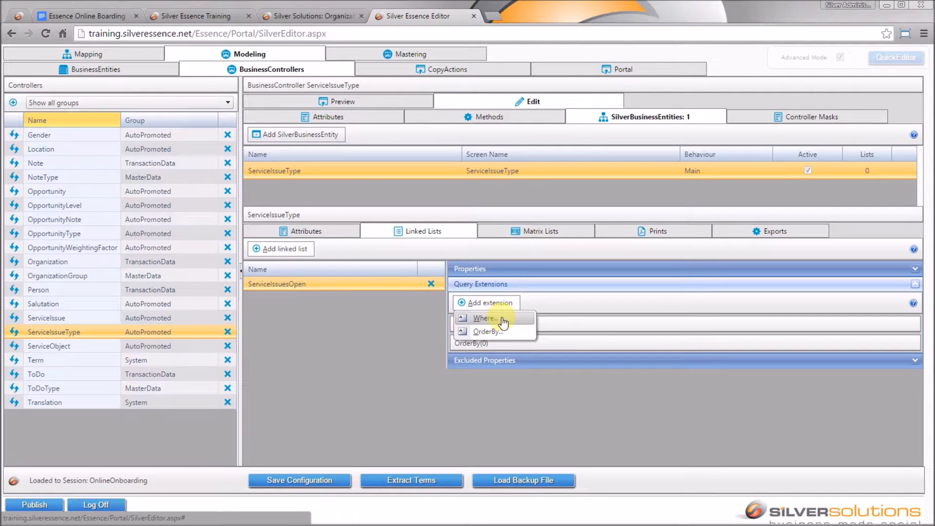
pyautogui.click(502, 321)
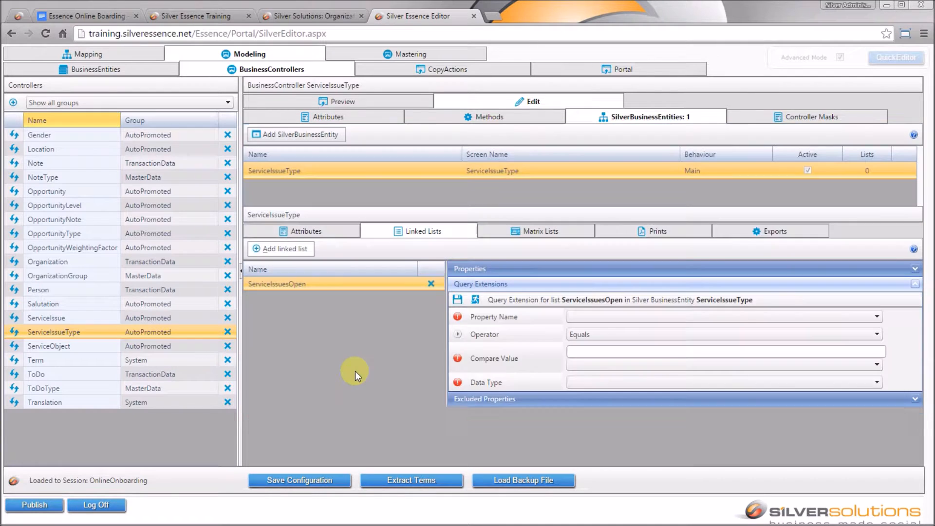
pyautogui.click(705, 316)
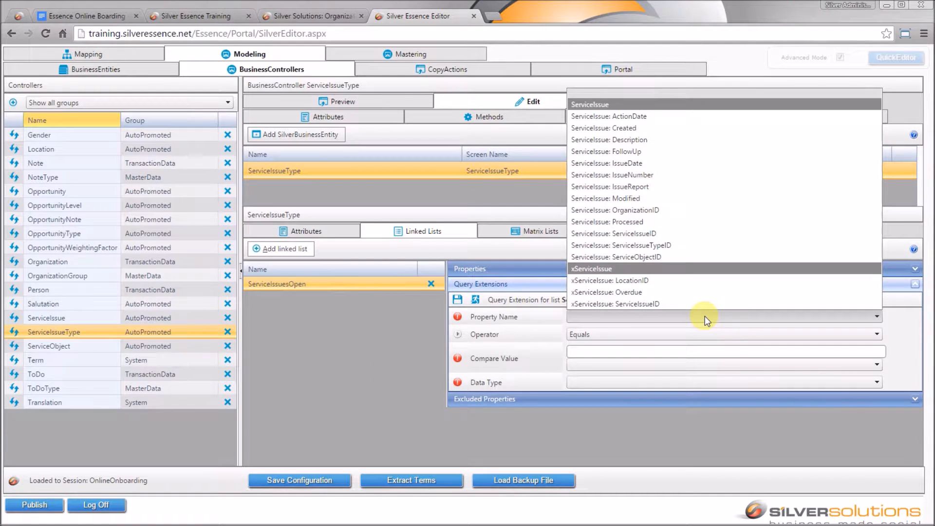
pyautogui.click(668, 245)
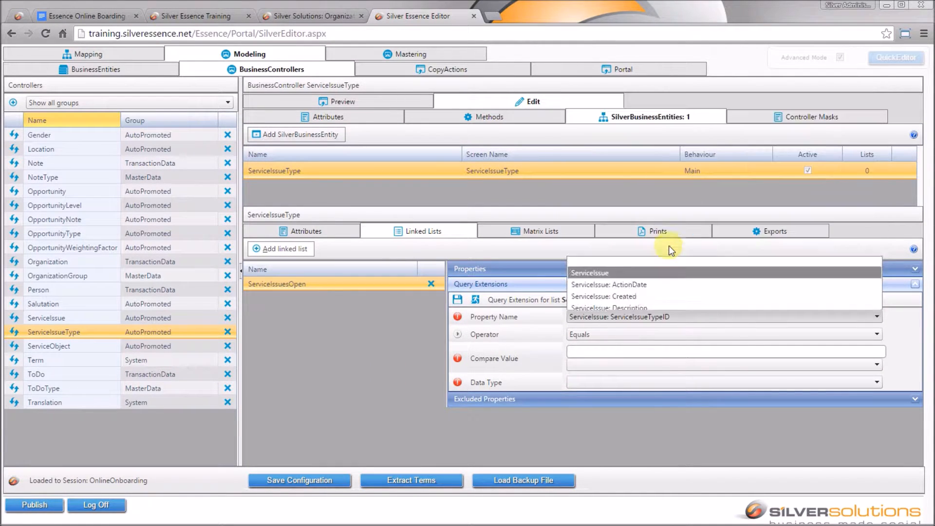
pyautogui.click(624, 363)
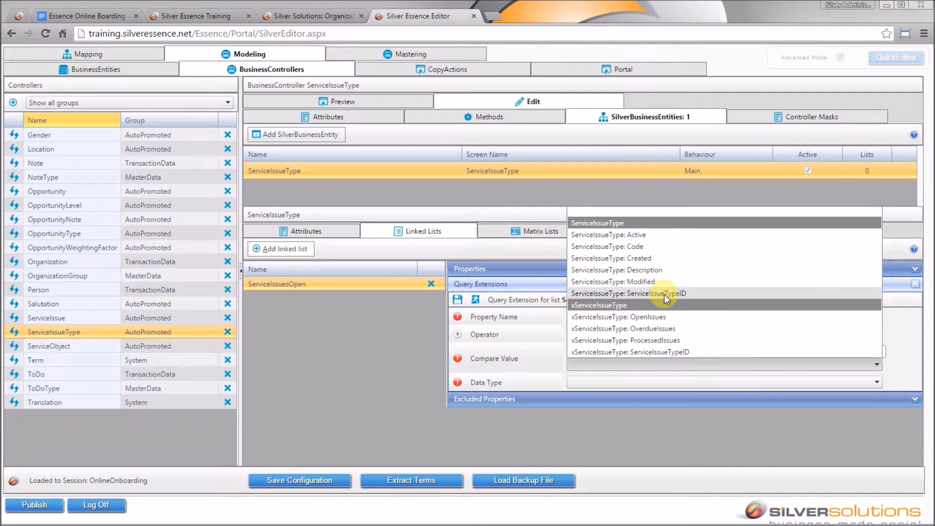
pyautogui.click(664, 294)
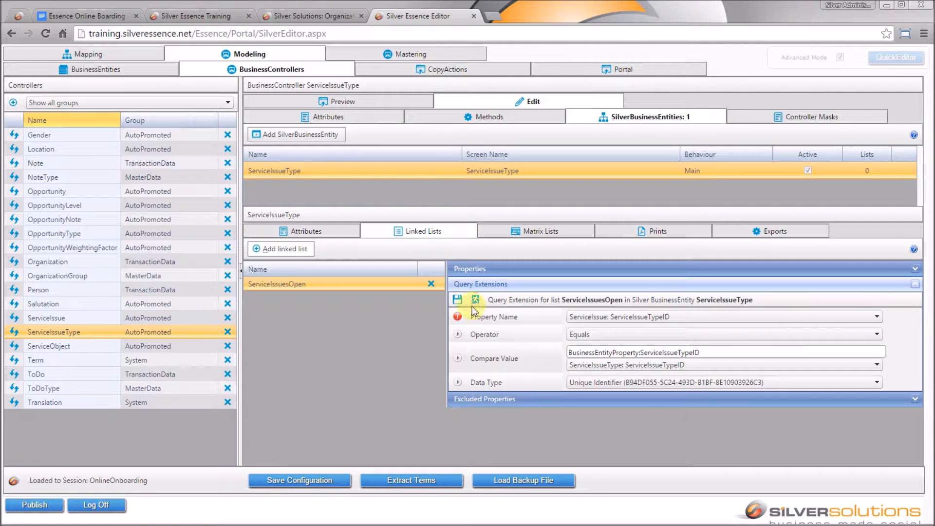
pyautogui.click(459, 299)
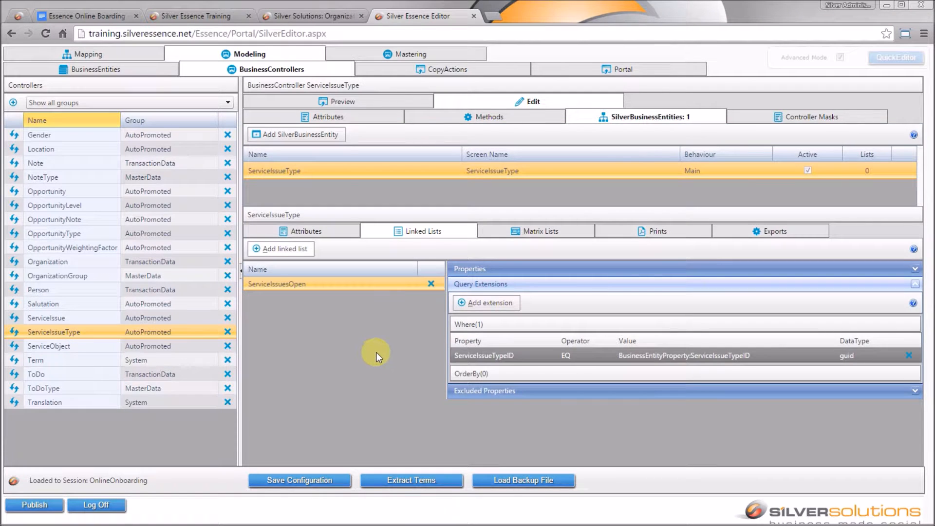
# - Add a Where filter to ServiceIssuesOpen: Processed equals 0, Data Type Integer
pyautogui.click(488, 302)
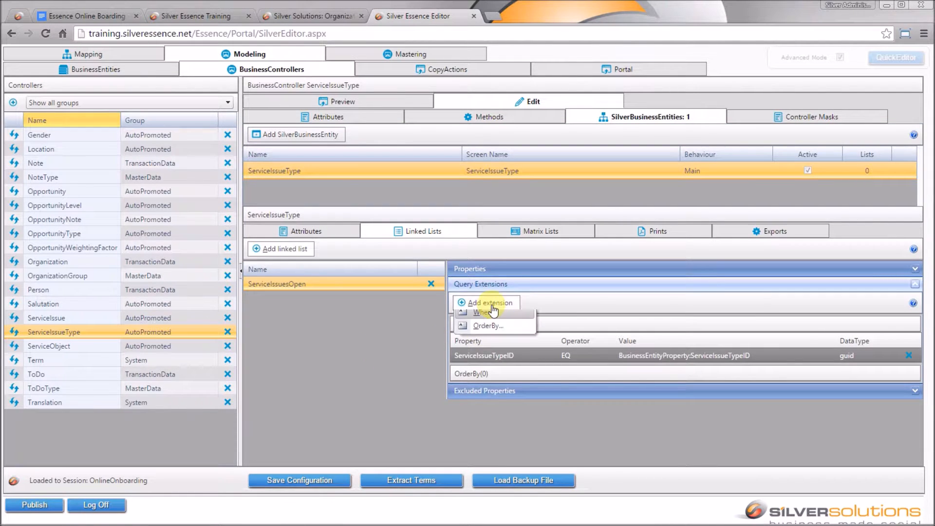
pyautogui.click(493, 319)
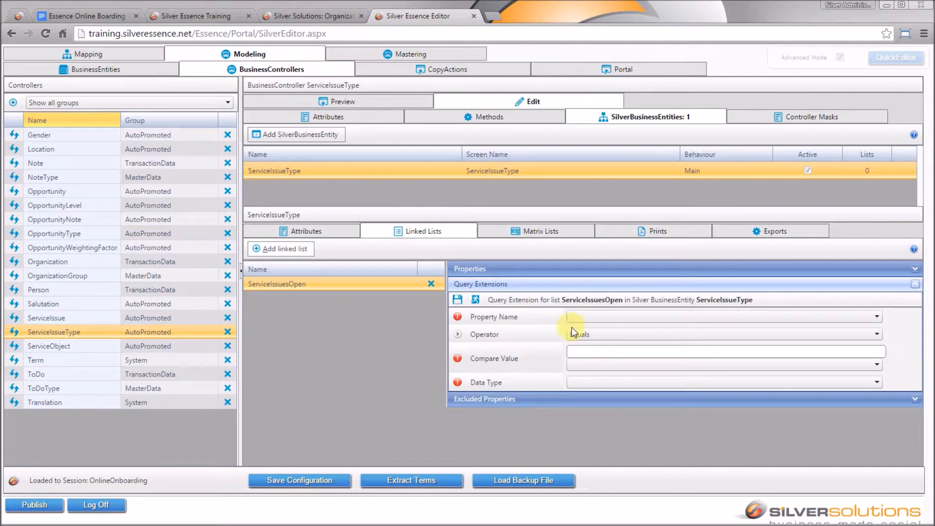
pyautogui.click(633, 317)
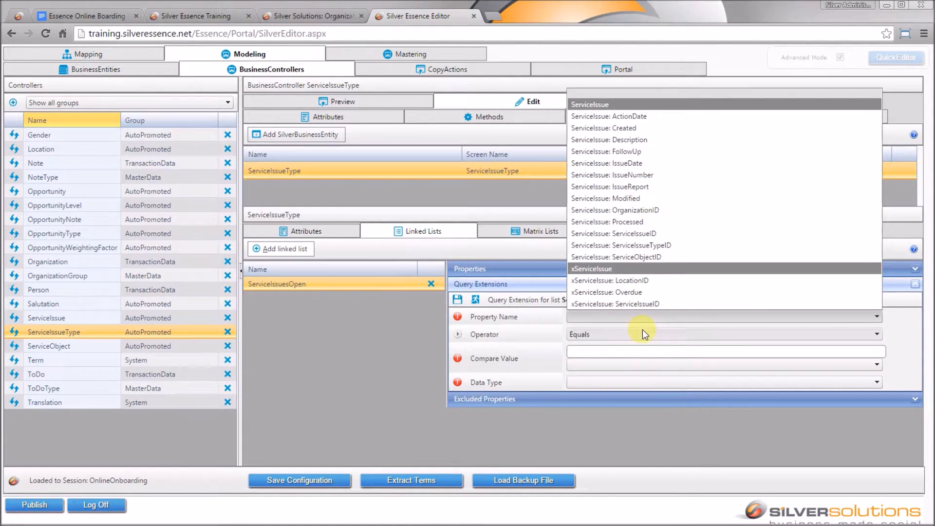
pyautogui.click(645, 222)
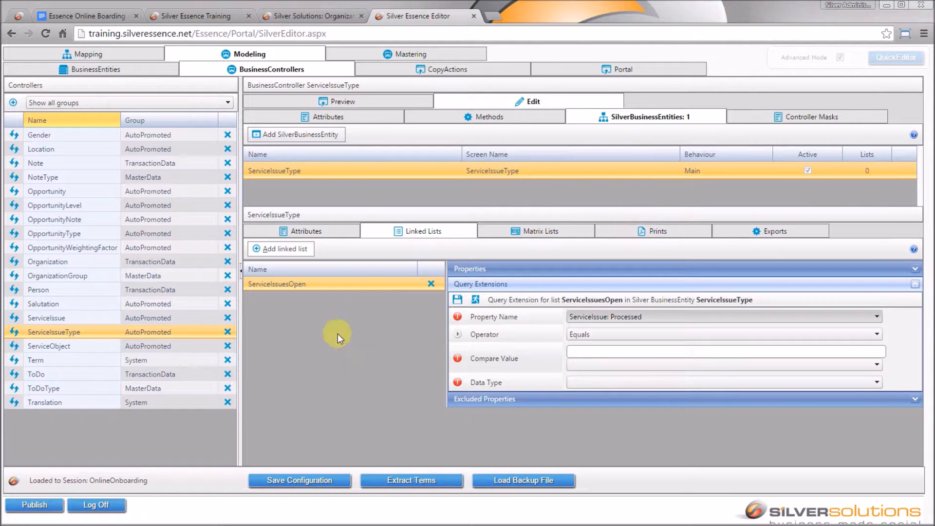
pyautogui.click(603, 351)
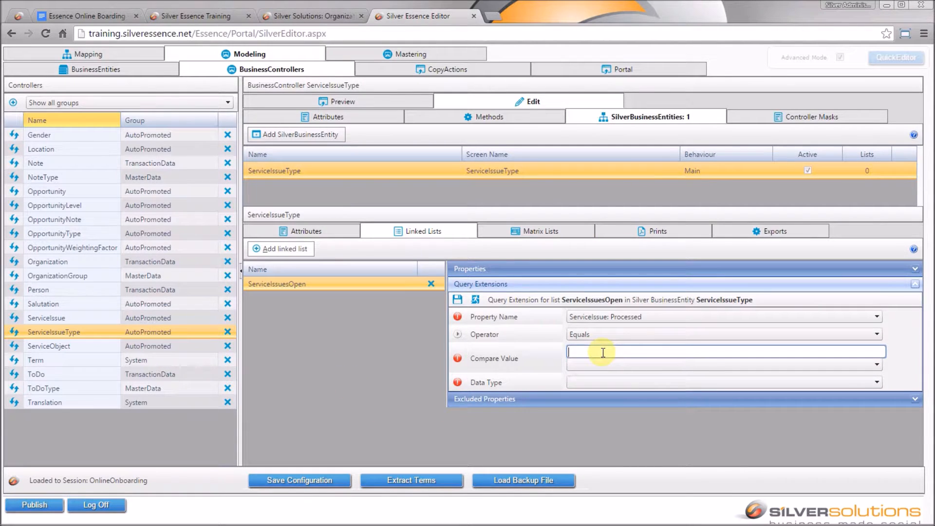
pyautogui.write('0')
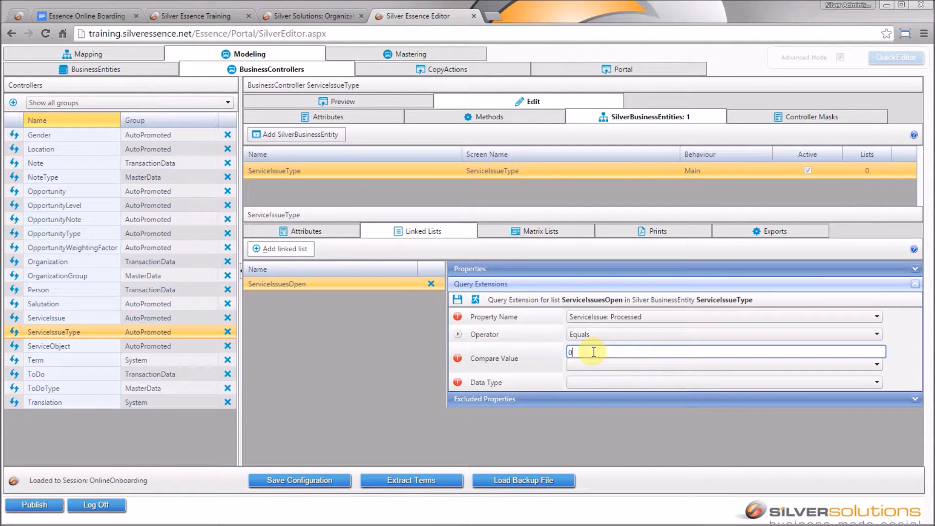
pyautogui.click(597, 383)
pyautogui.click(602, 418)
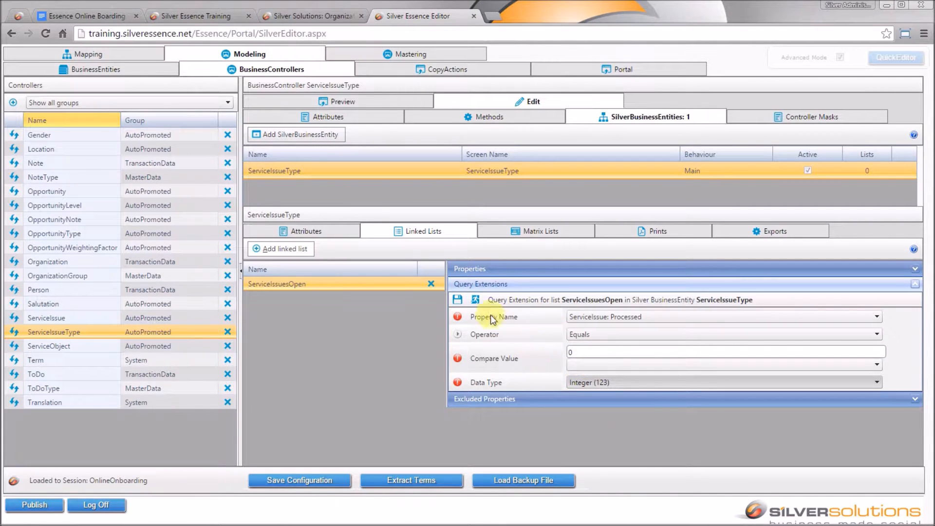
pyautogui.click(459, 300)
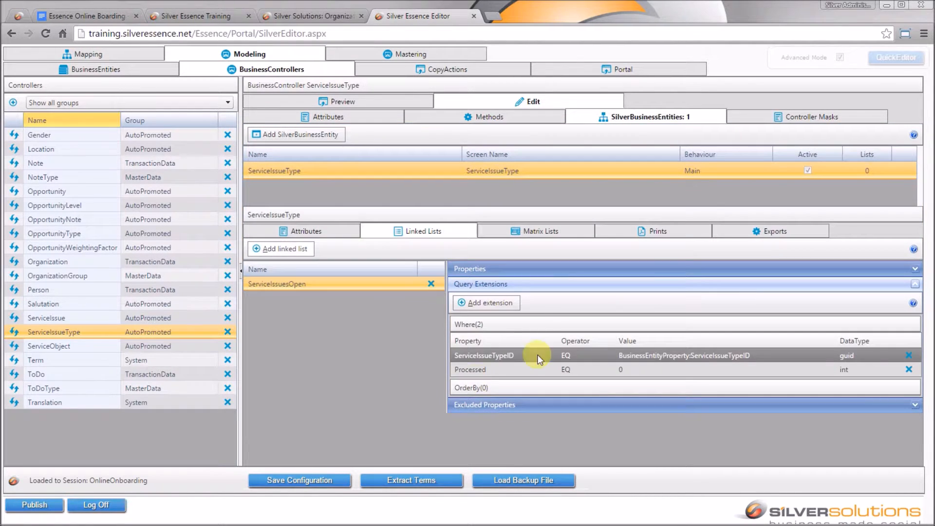
# - Save the configuration and start another new linked list
pyautogui.click(487, 302)
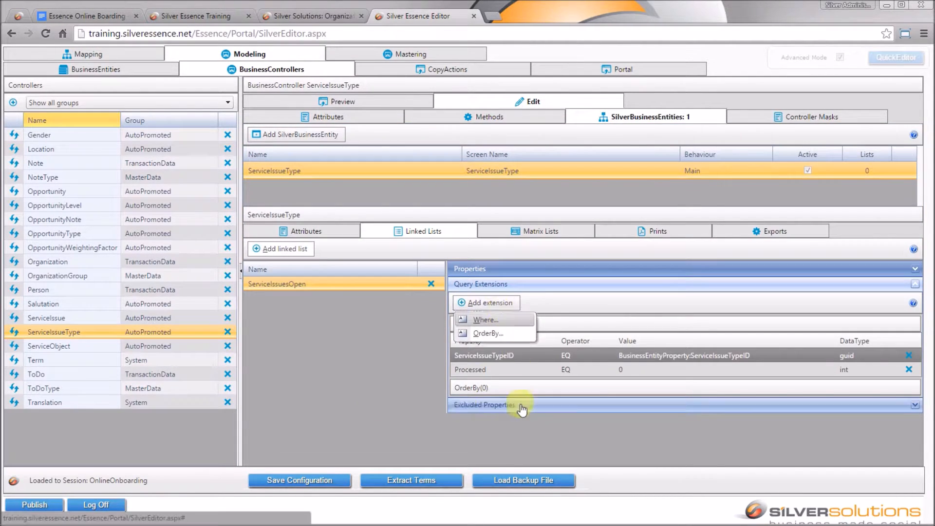
pyautogui.click(310, 482)
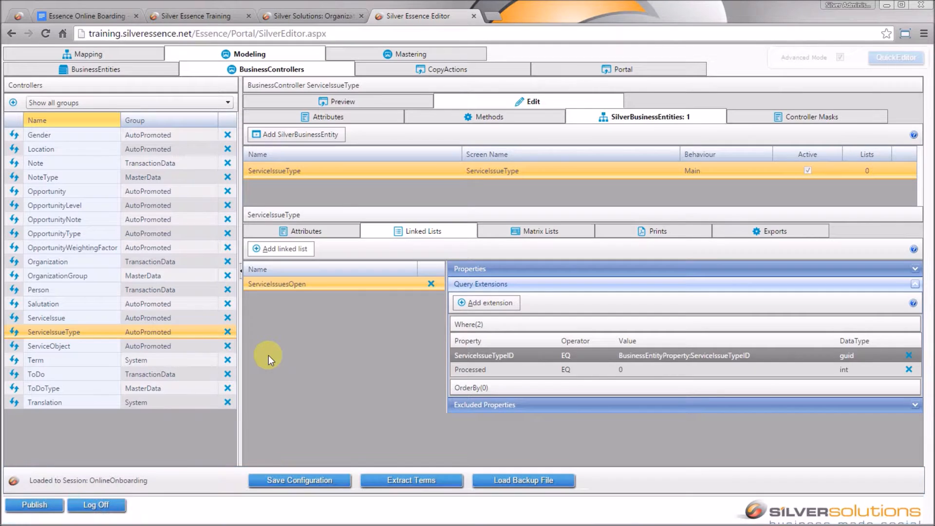
pyautogui.click(287, 249)
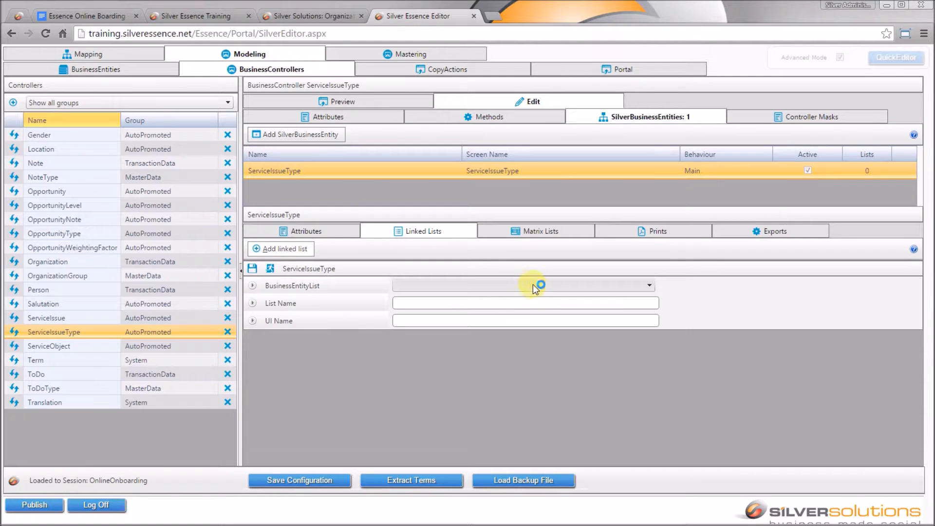
# - Create a ServiceIssuesProcessed linked list on ServiceIssues, reusing the name as UI Name, and save it
pyautogui.click(536, 283)
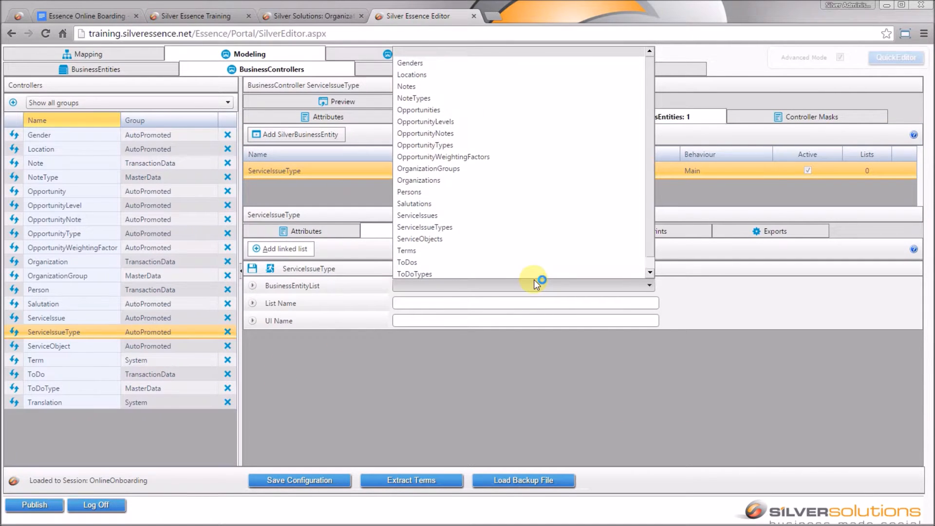
pyautogui.click(473, 212)
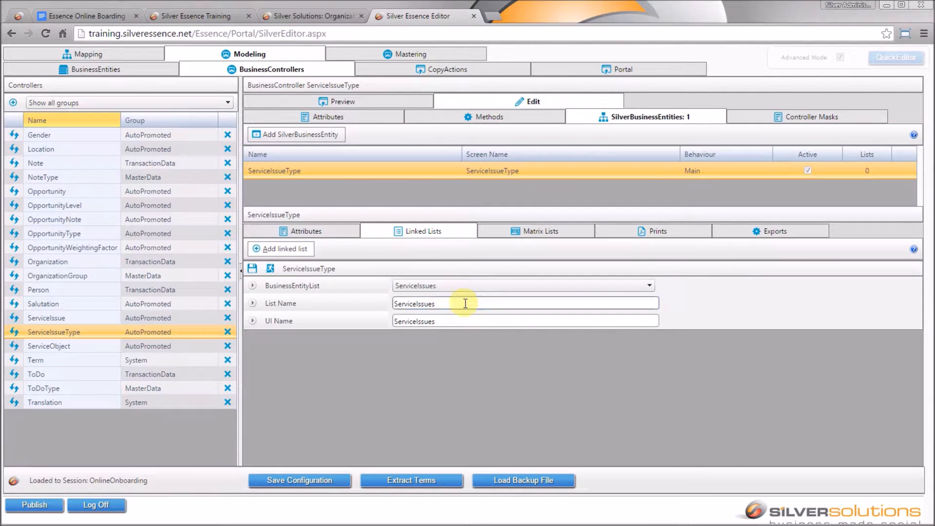
pyautogui.click(465, 304)
pyautogui.write('Processed')
pyautogui.hotkey('ctrl', 'a')
pyautogui.hotkey('ctrl', 'c')
pyautogui.press('Tab')
pyautogui.hotkey('ctrl', 'v')
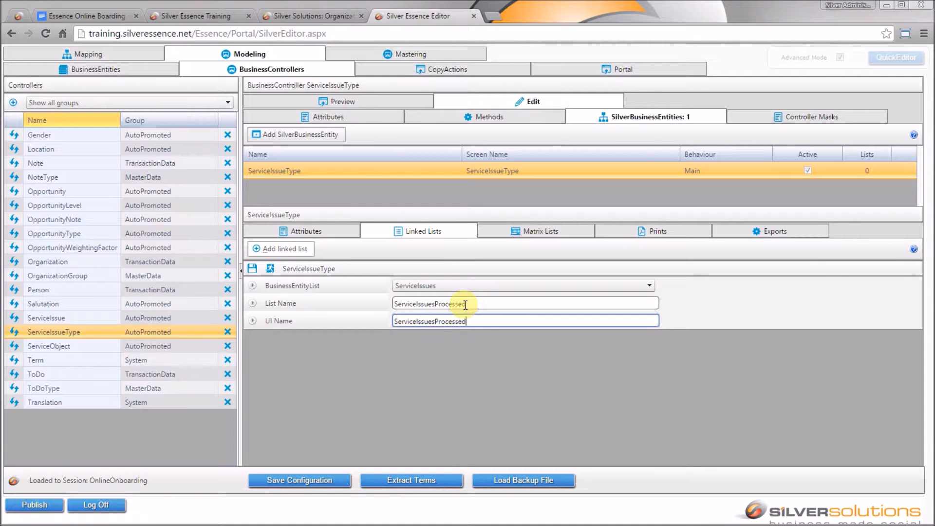
pyautogui.click(251, 268)
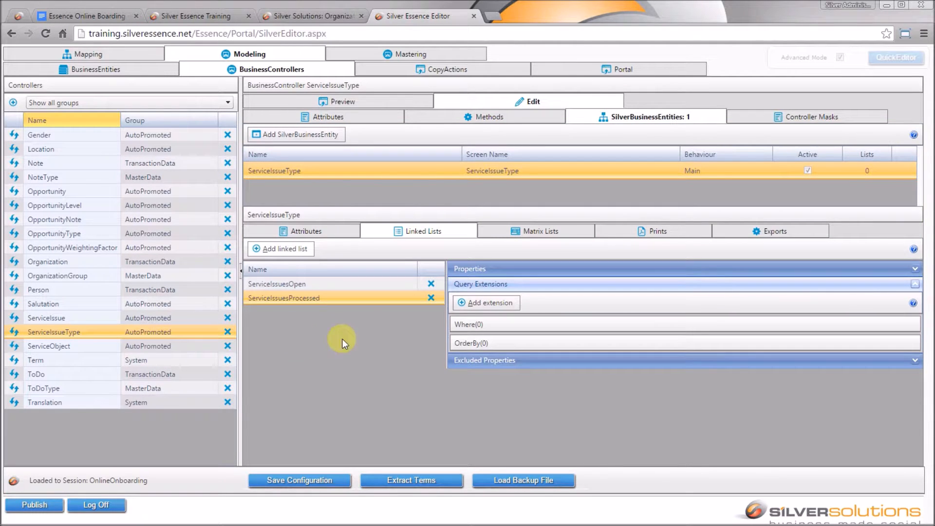
# - Add a Where filter: ServiceIssue ServiceIssueTypeID equals ServiceIssueType: ServiceIssueTypeID, and save it
pyautogui.click(481, 305)
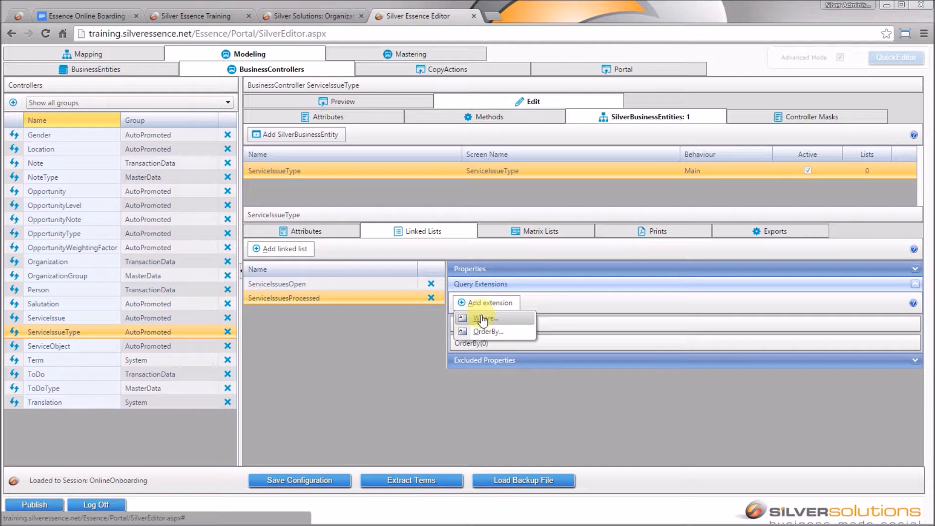
pyautogui.click(482, 317)
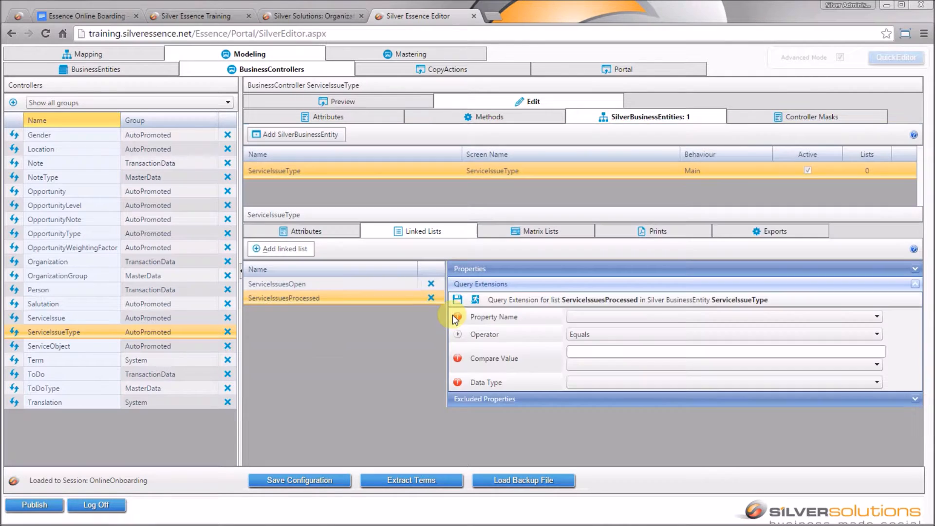
pyautogui.click(656, 315)
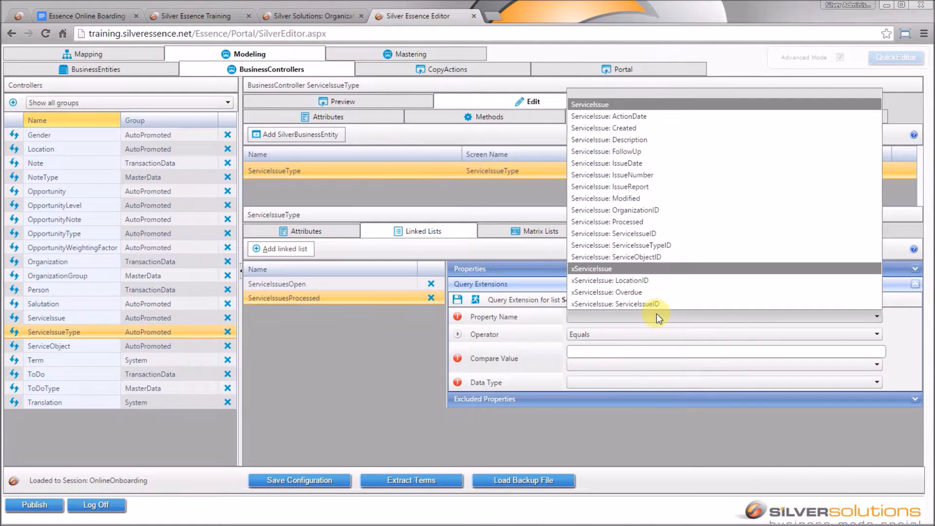
pyautogui.click(671, 247)
pyautogui.click(637, 360)
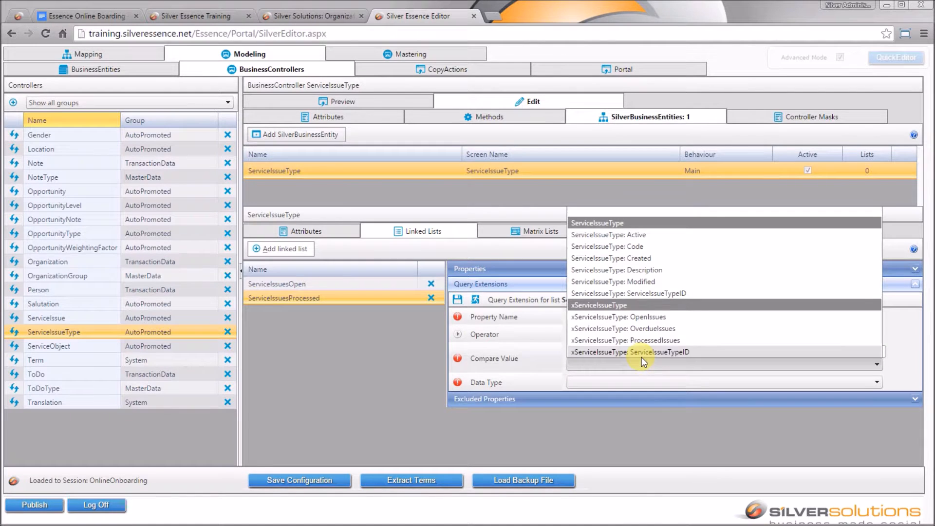
pyautogui.click(672, 292)
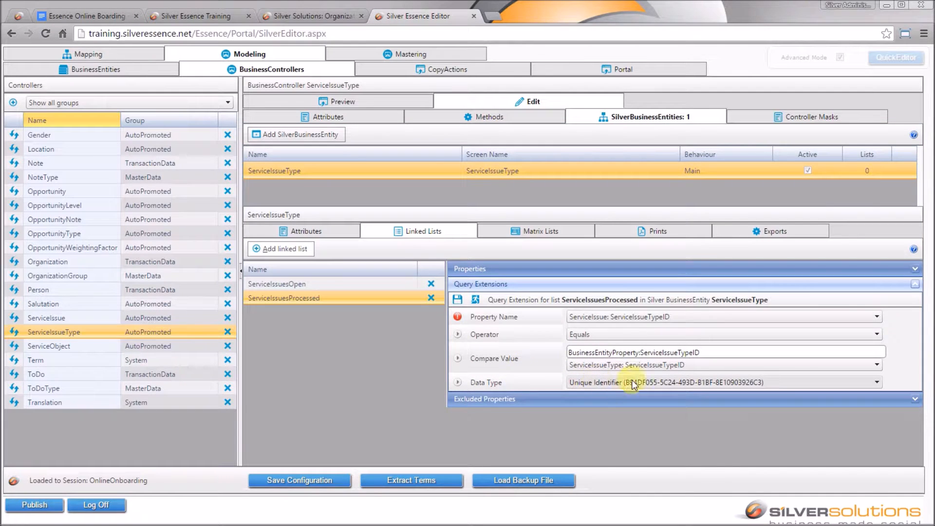
pyautogui.click(457, 299)
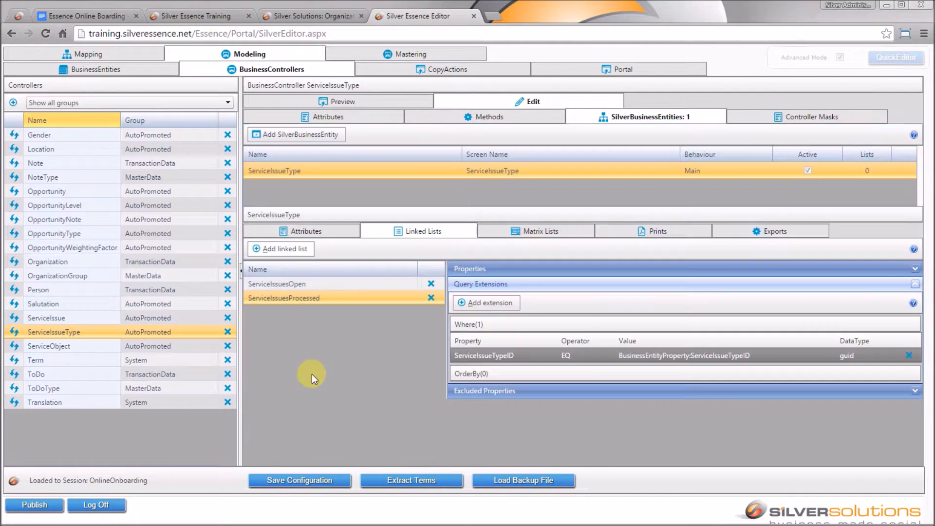
pyautogui.click(506, 302)
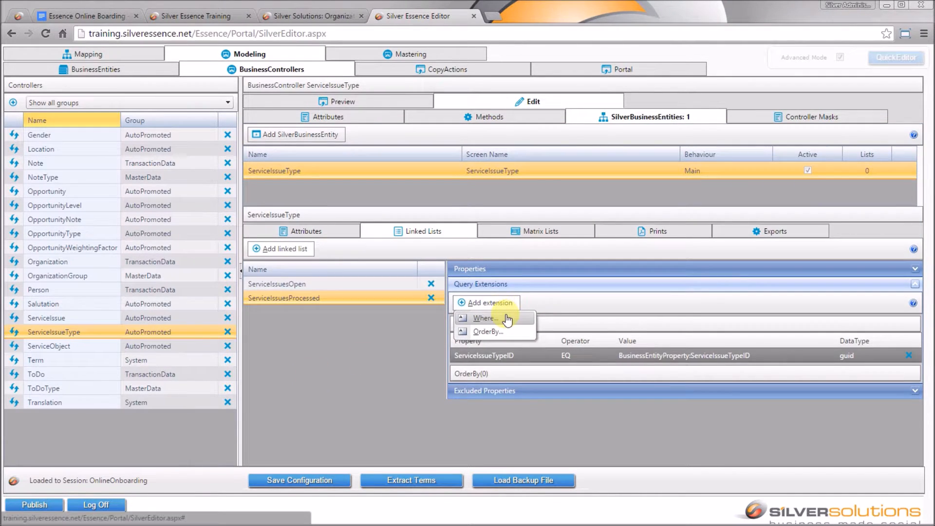
# - Add a second Where filter, ServiceIssue: Processed equals 1 with Data Type Integer, and save it
pyautogui.click(507, 318)
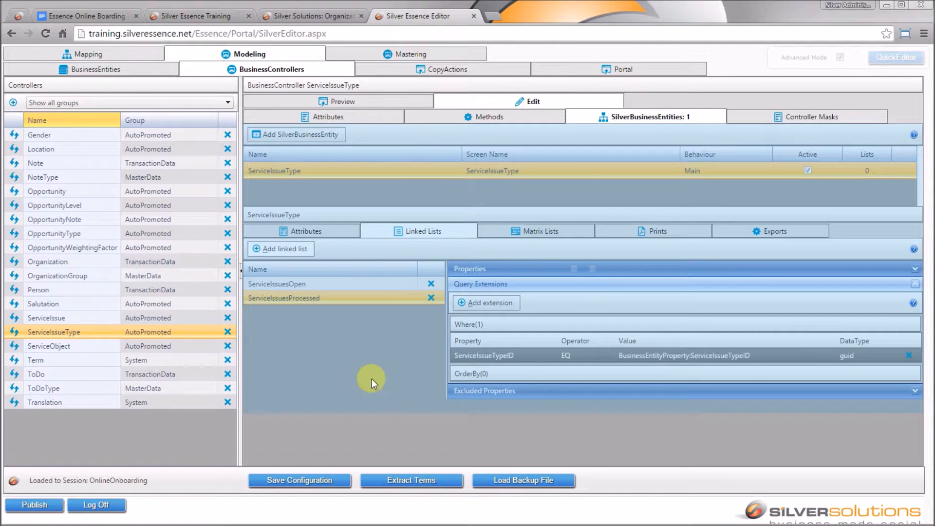
pyautogui.click(624, 321)
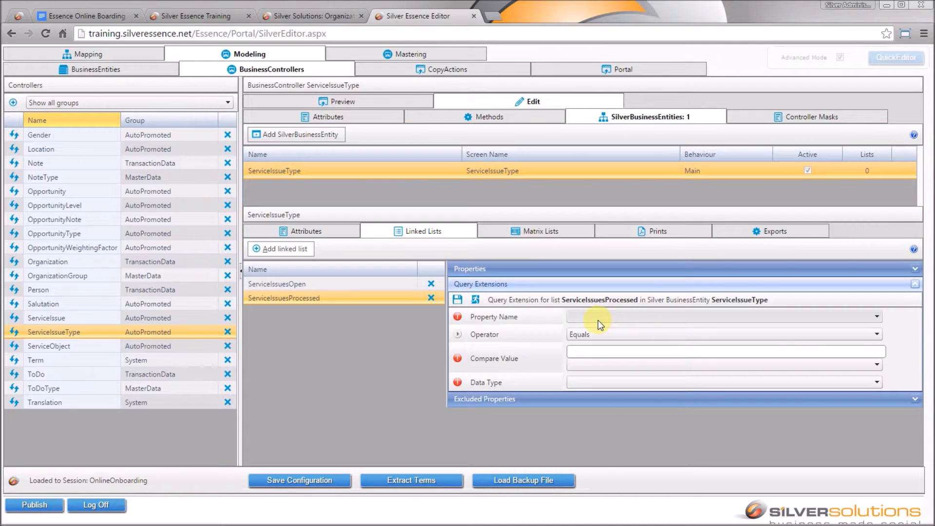
pyautogui.click(599, 318)
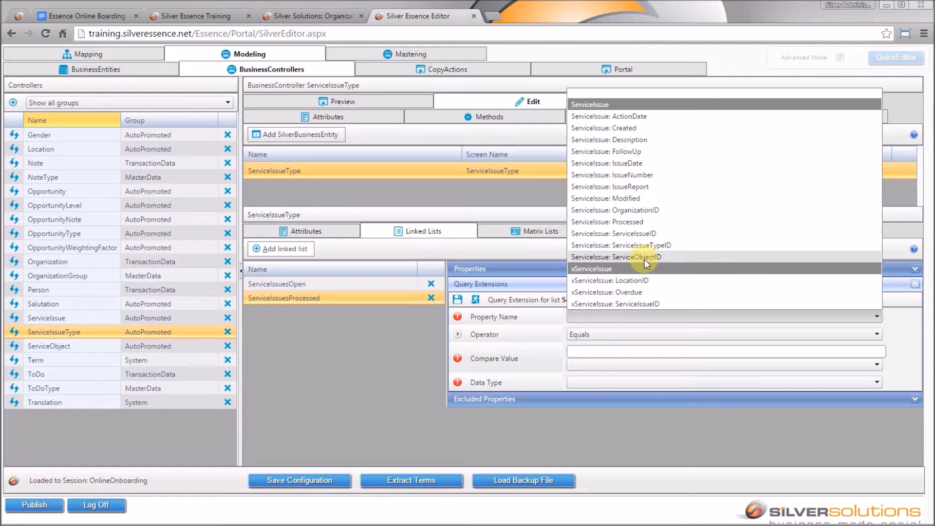
pyautogui.click(642, 223)
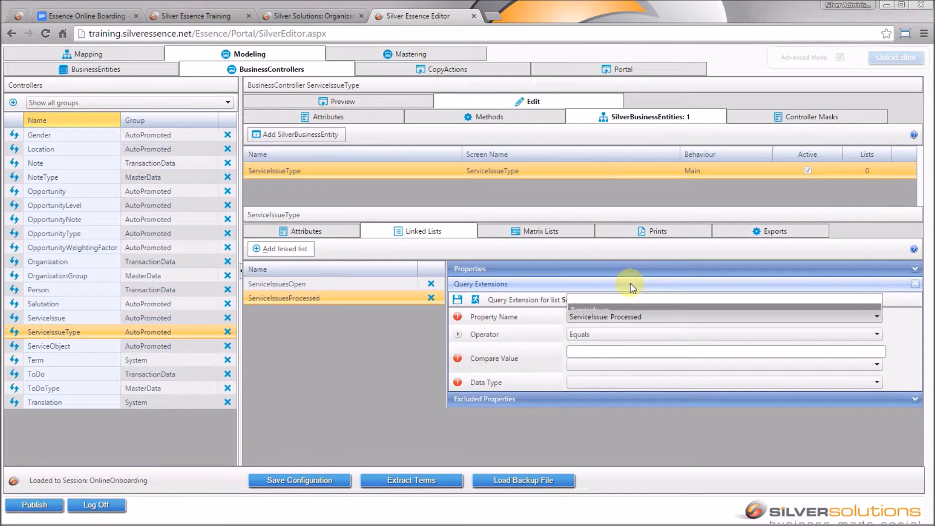
pyautogui.click(597, 351)
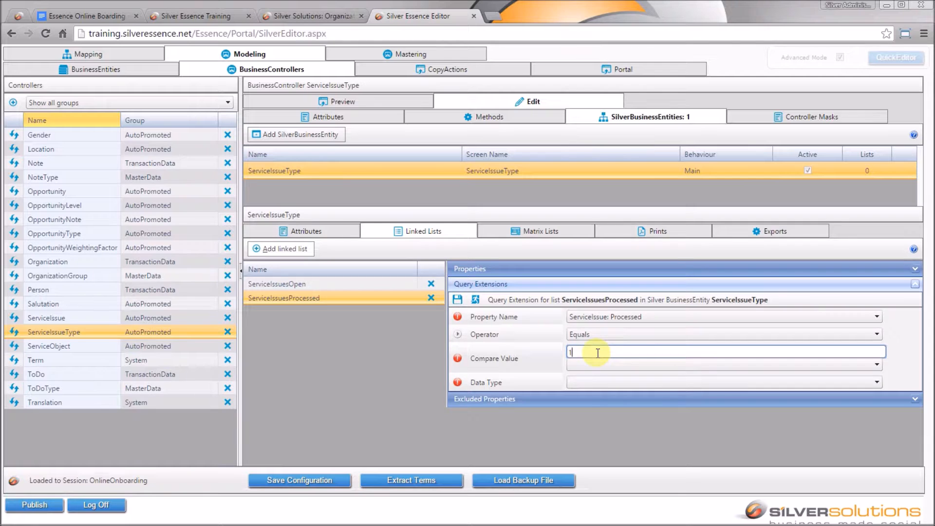
pyautogui.write('1')
pyautogui.click(596, 381)
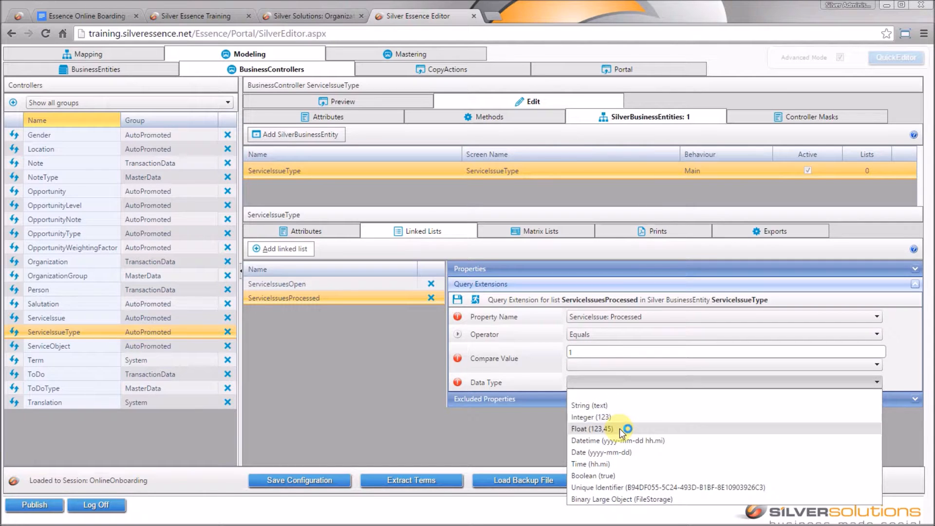
pyautogui.click(592, 417)
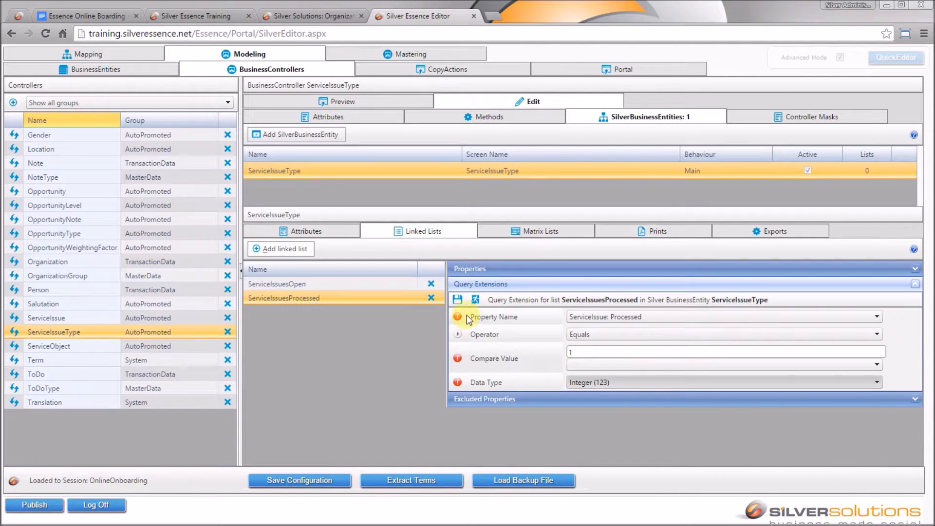
pyautogui.click(458, 300)
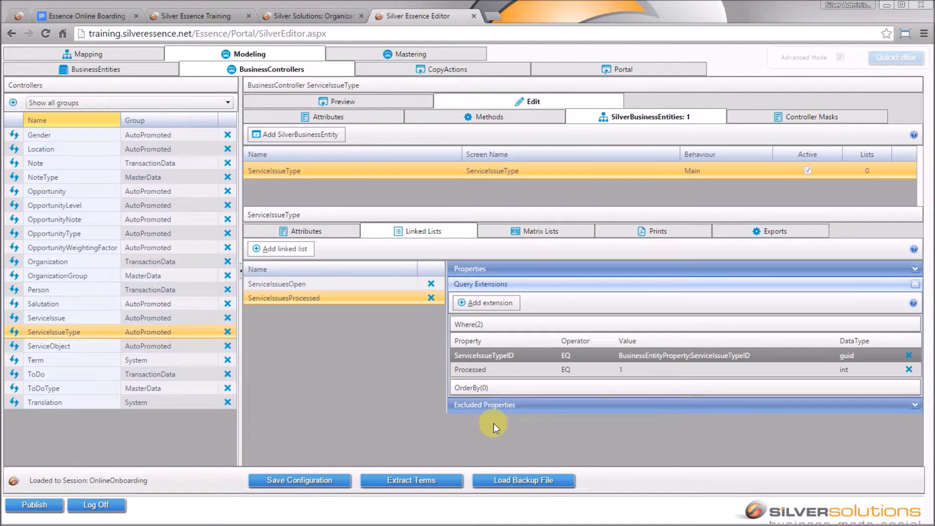
# - Exclude ServiceIssue: ServiceIssueTypeID from the ServiceIssuesProcessed and ServiceIssuesOpen lists, then save the configuration
pyautogui.click(525, 405)
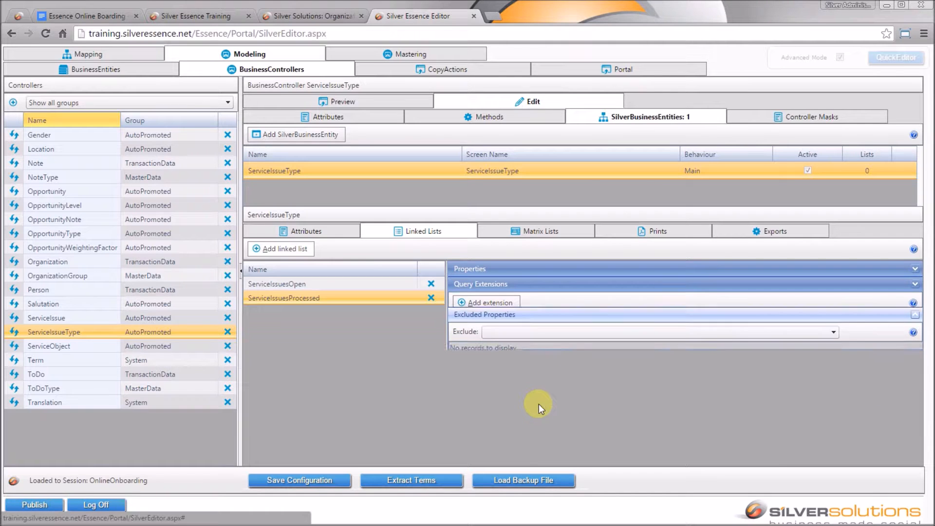
pyautogui.click(656, 317)
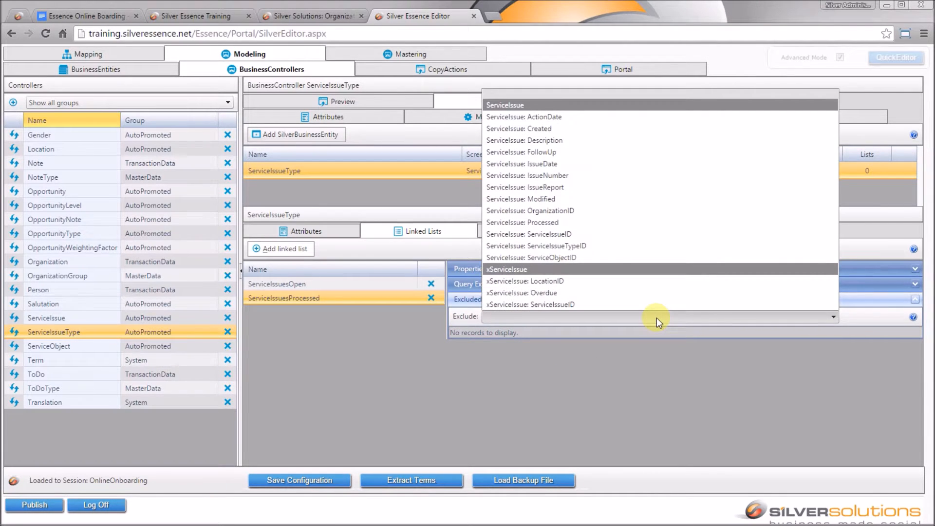
pyautogui.click(582, 253)
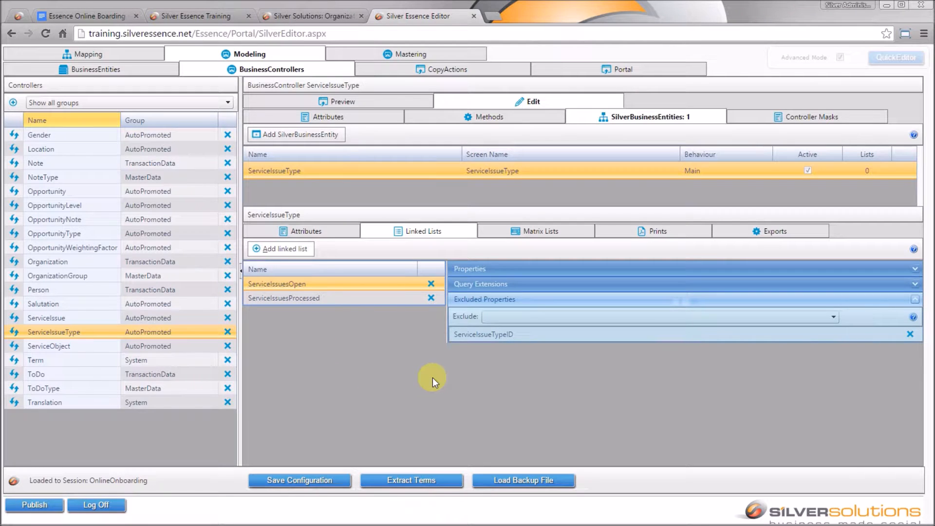
pyautogui.click(613, 317)
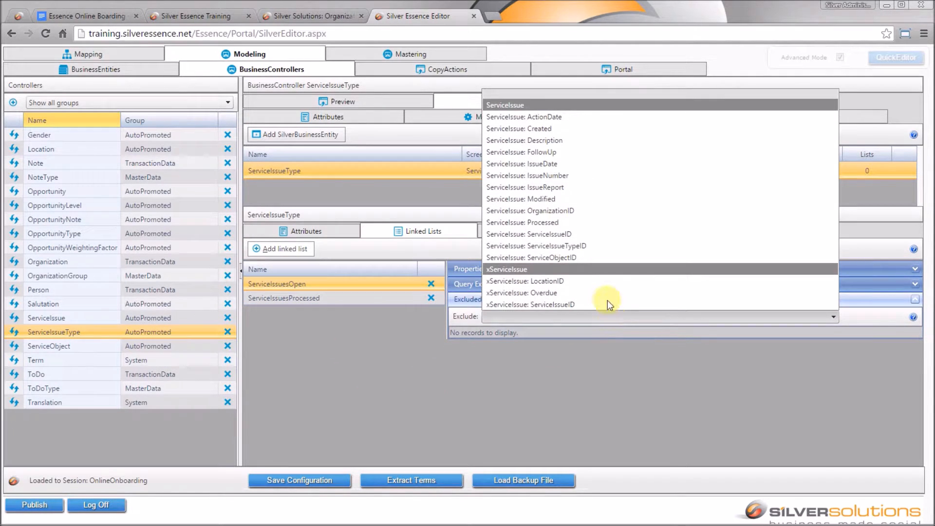
pyautogui.click(578, 246)
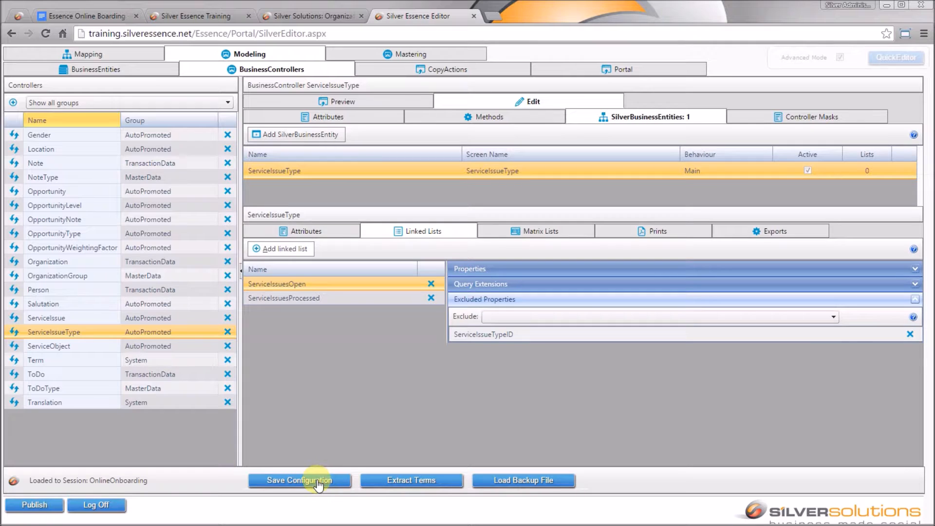
pyautogui.click(317, 480)
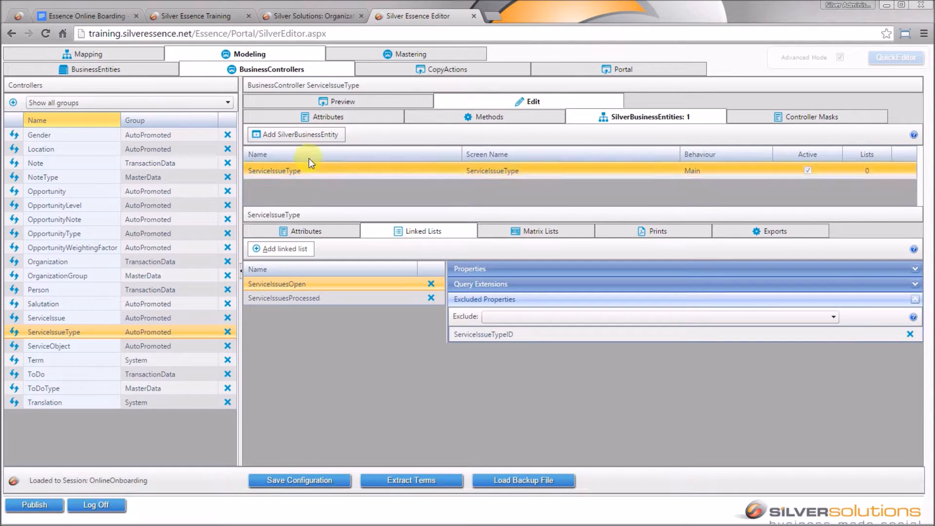
pyautogui.click(353, 104)
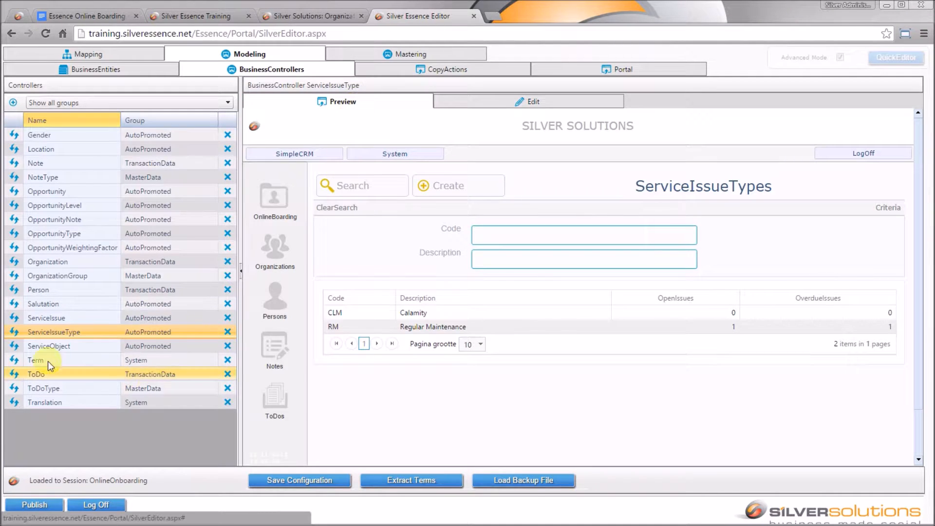
pyautogui.click(14, 332)
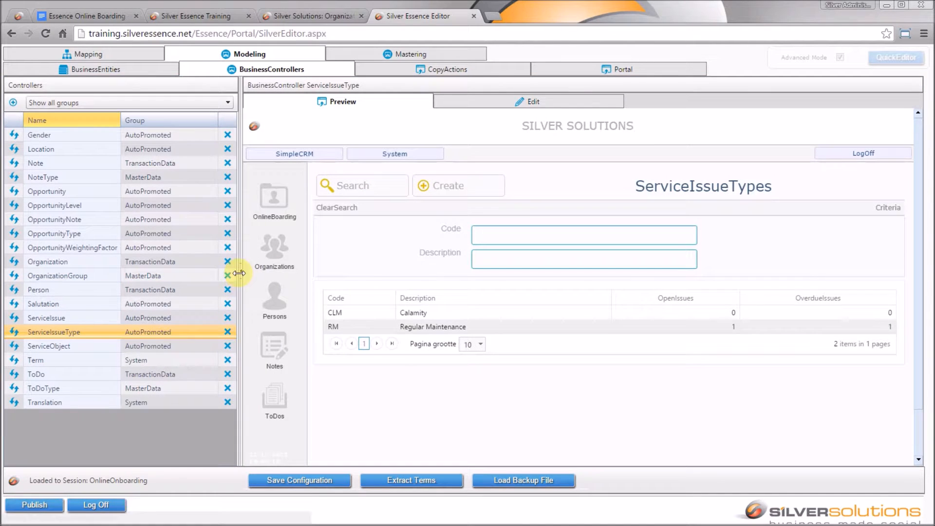
pyautogui.click(240, 276)
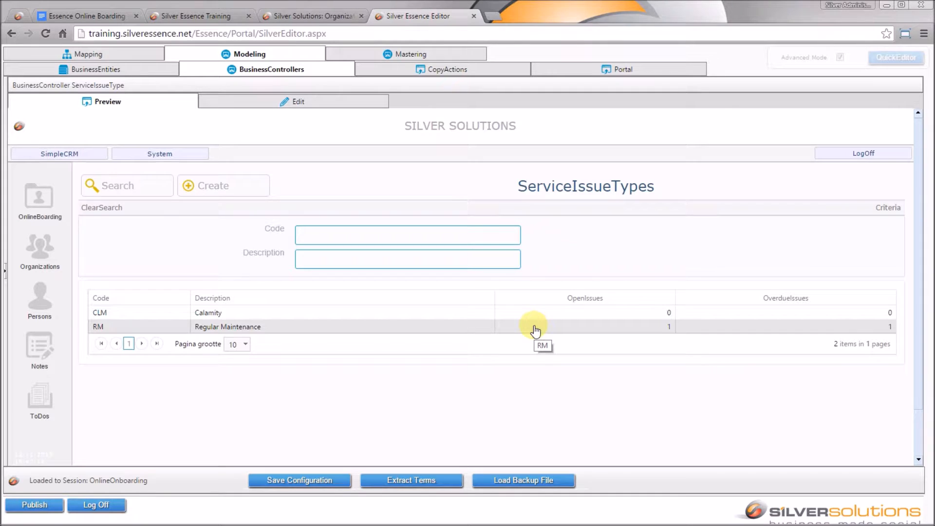
pyautogui.click(508, 331)
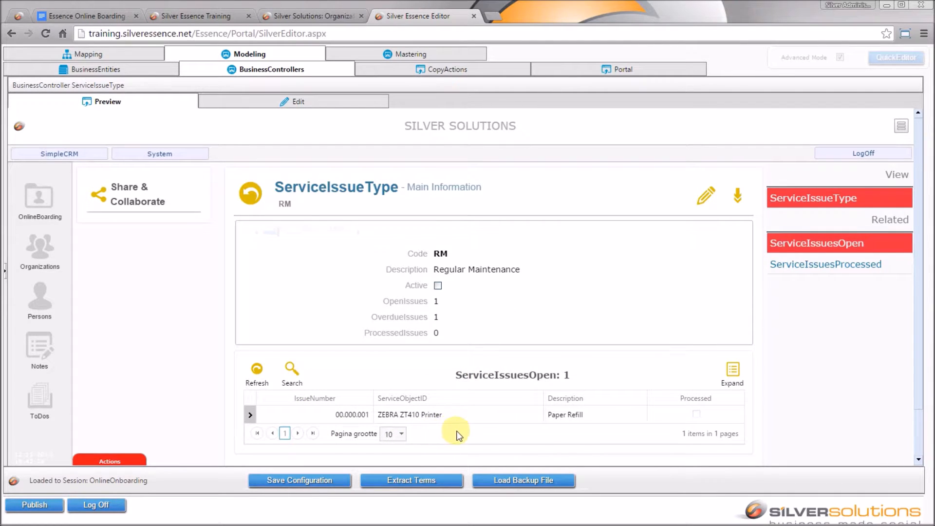
pyautogui.click(832, 265)
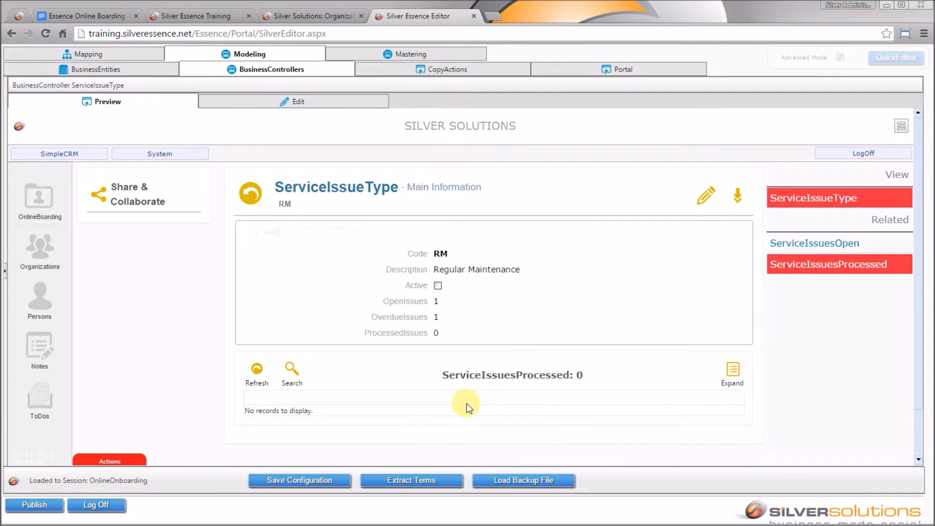
pyautogui.click(816, 242)
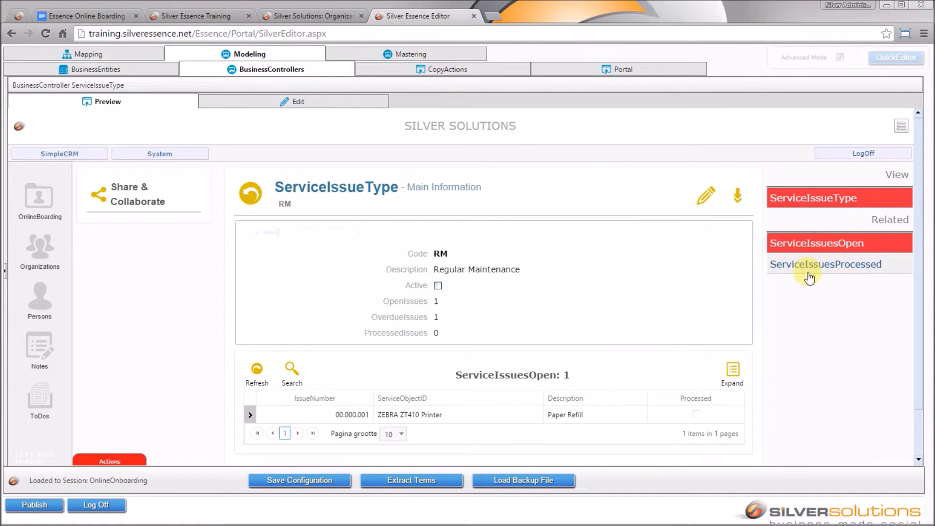
pyautogui.click(809, 267)
pyautogui.click(802, 244)
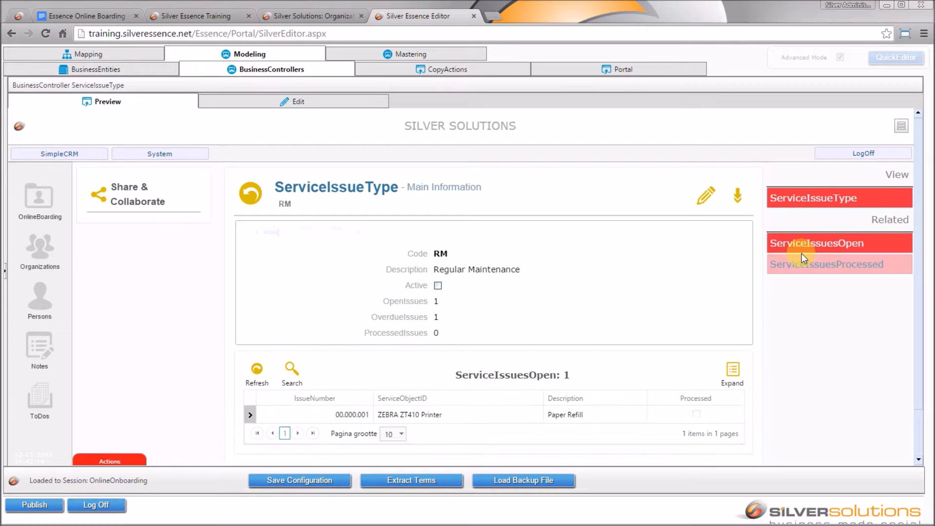
pyautogui.click(806, 267)
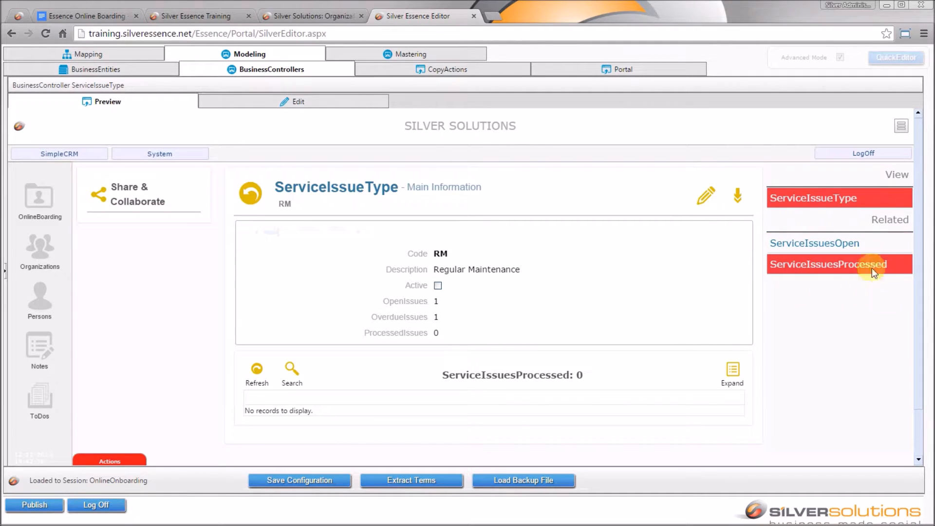
pyautogui.click(839, 249)
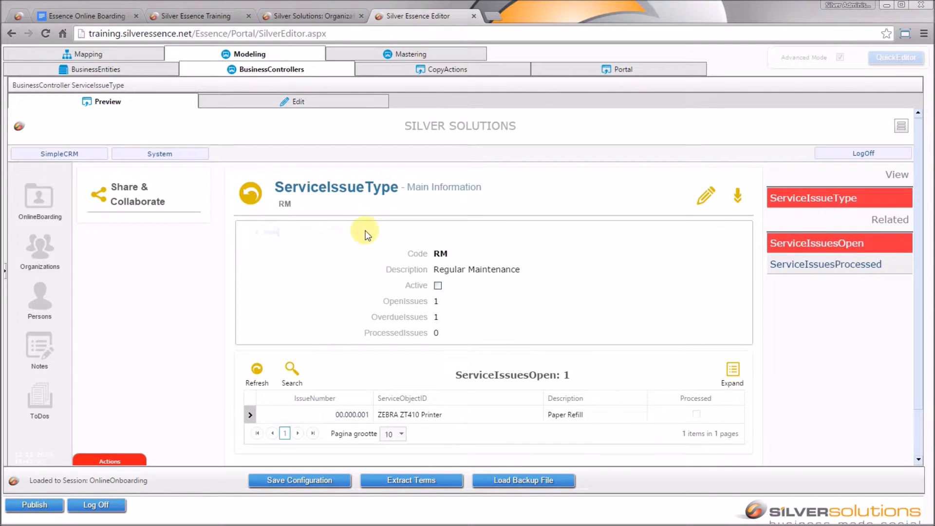
pyautogui.click(66, 16)
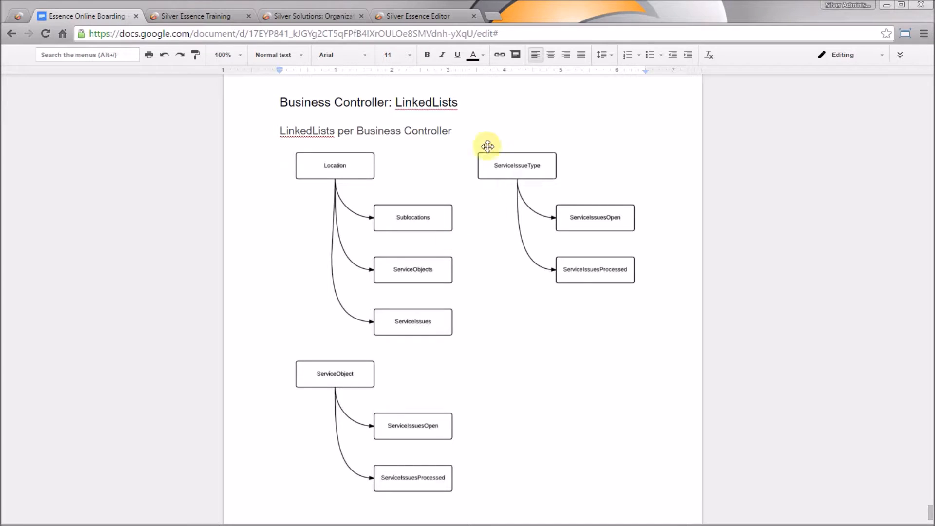
pyautogui.click(416, 15)
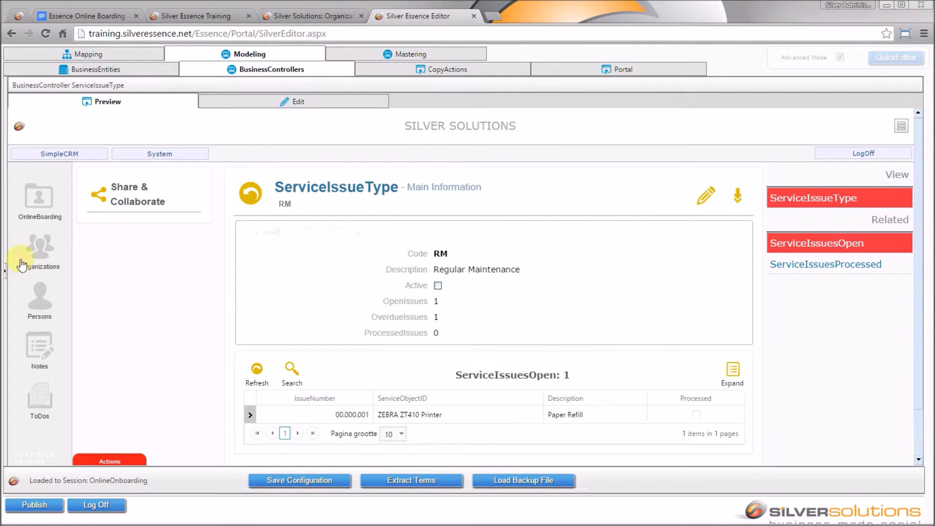
# - Return to the ServiceIssueTypes list, start and cancel a new type, then edit the ServiceIssueType controller
pyautogui.click(7, 276)
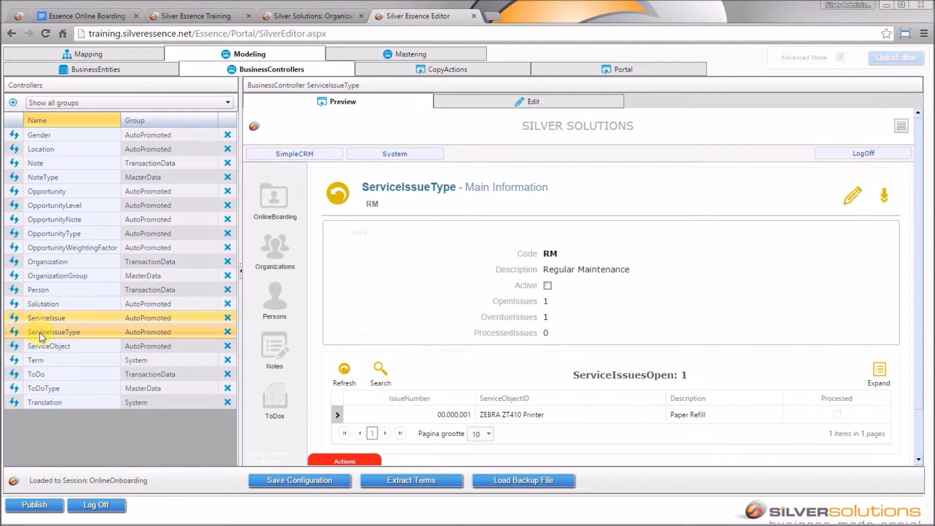
pyautogui.click(335, 199)
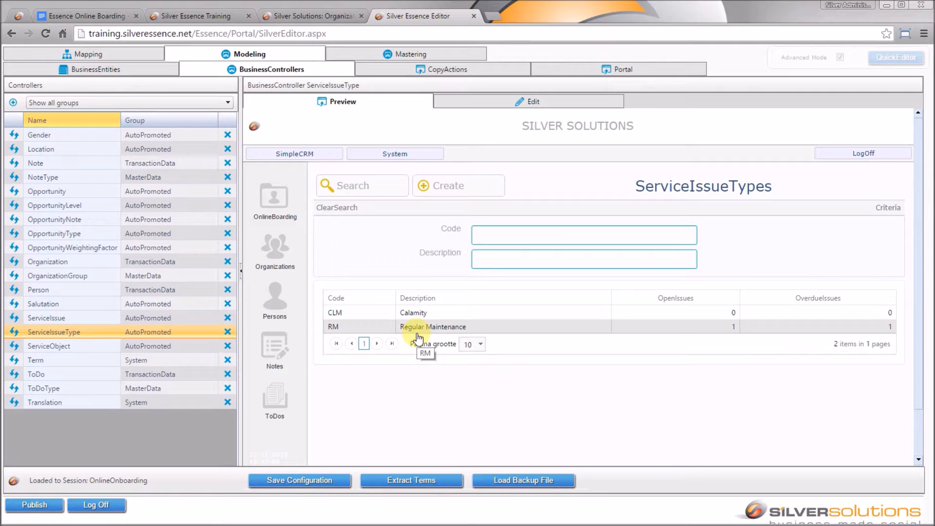
pyautogui.click(445, 187)
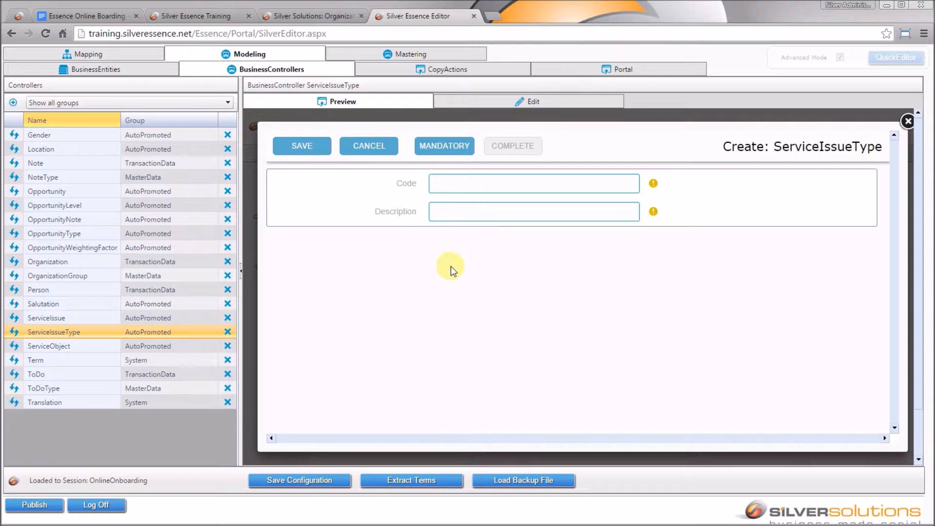
pyautogui.click(386, 155)
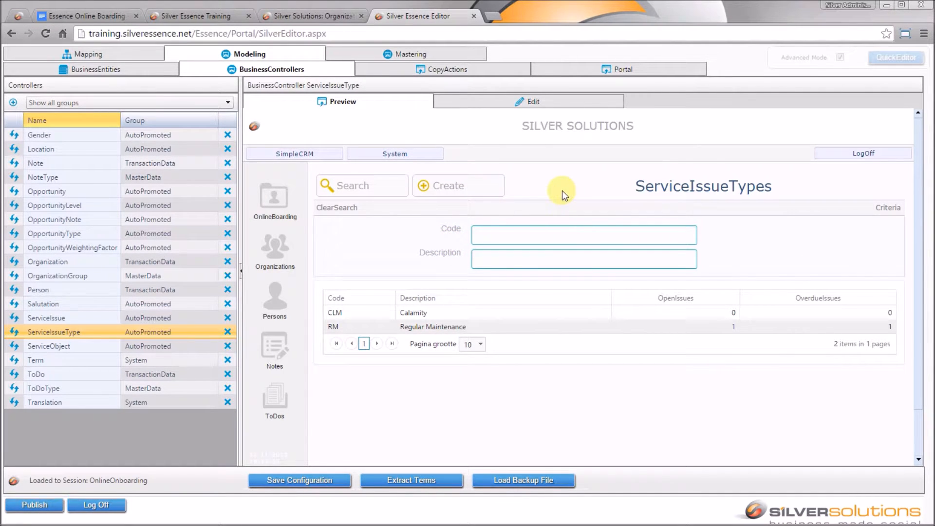
pyautogui.click(569, 108)
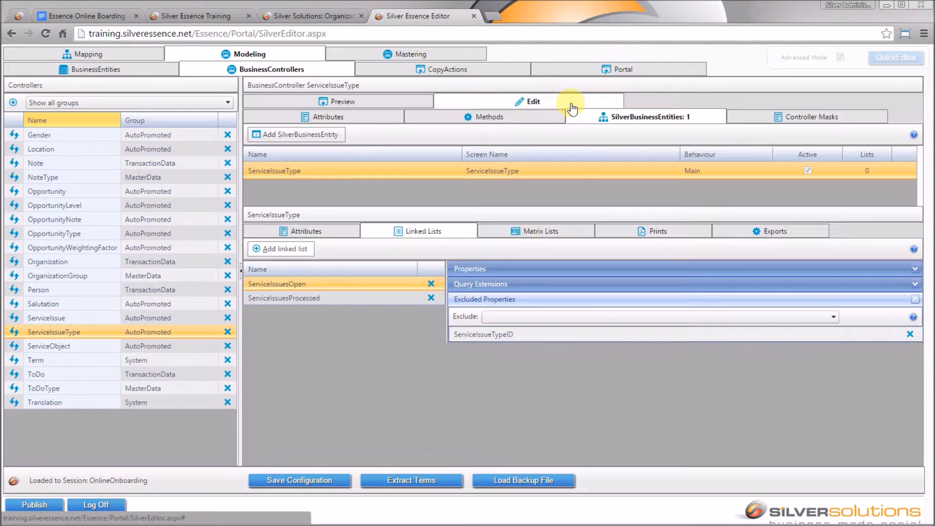
# - Save the ServiceIssueType attributes and the configuration, then refresh and re-preview the ServiceIssueType controller
pyautogui.click(374, 124)
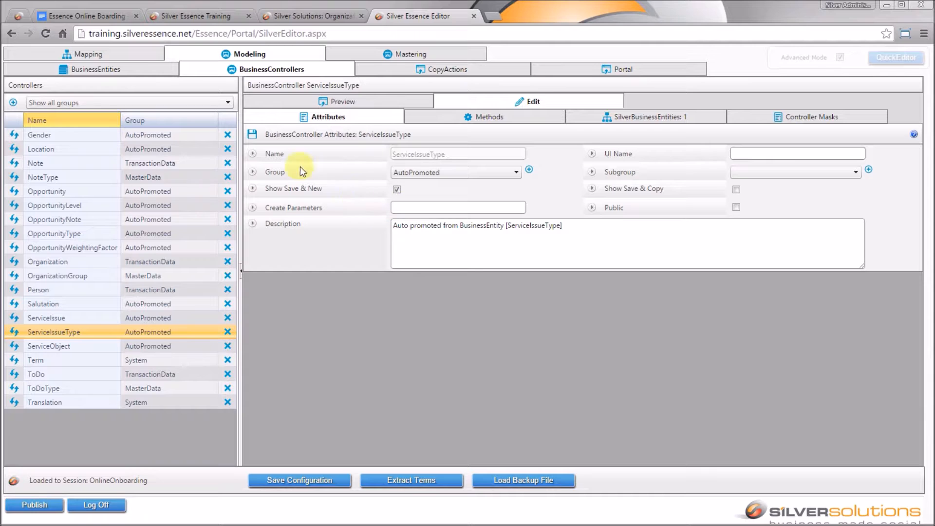
pyautogui.click(252, 135)
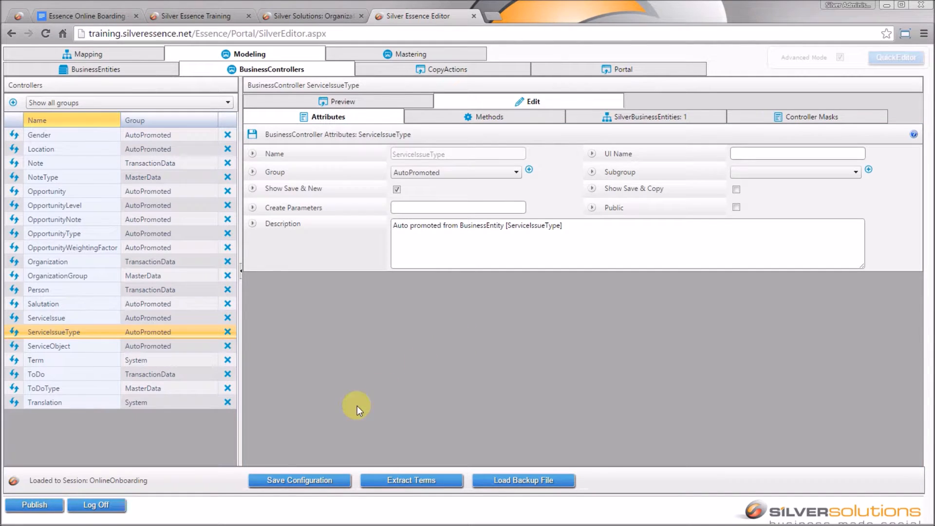
pyautogui.click(319, 480)
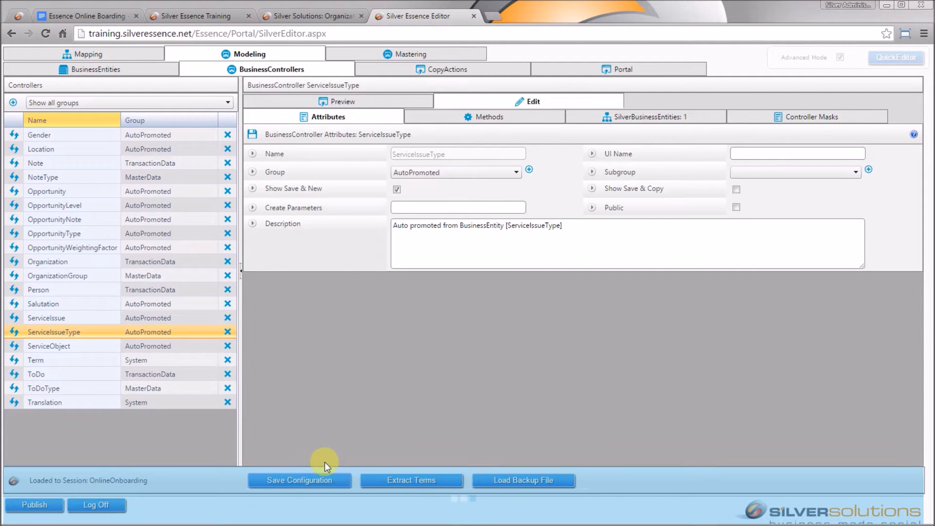
pyautogui.click(14, 333)
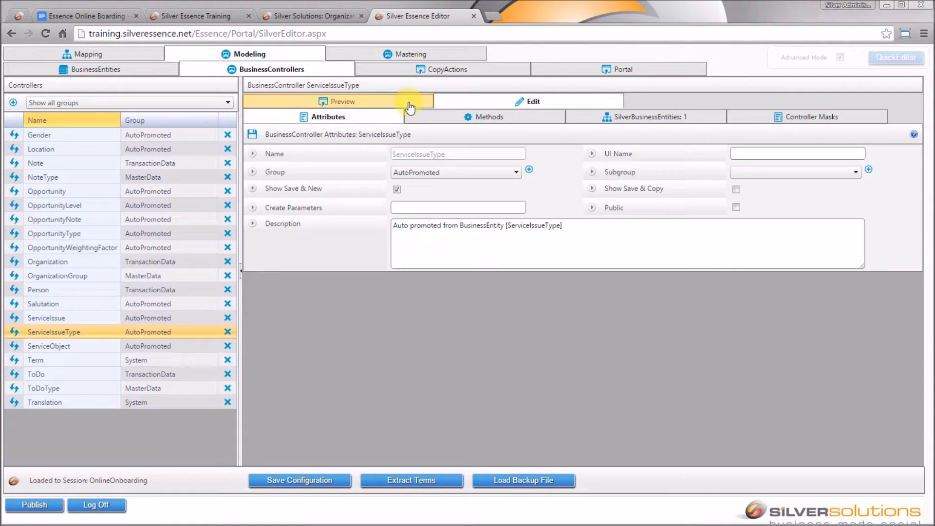
pyautogui.click(408, 101)
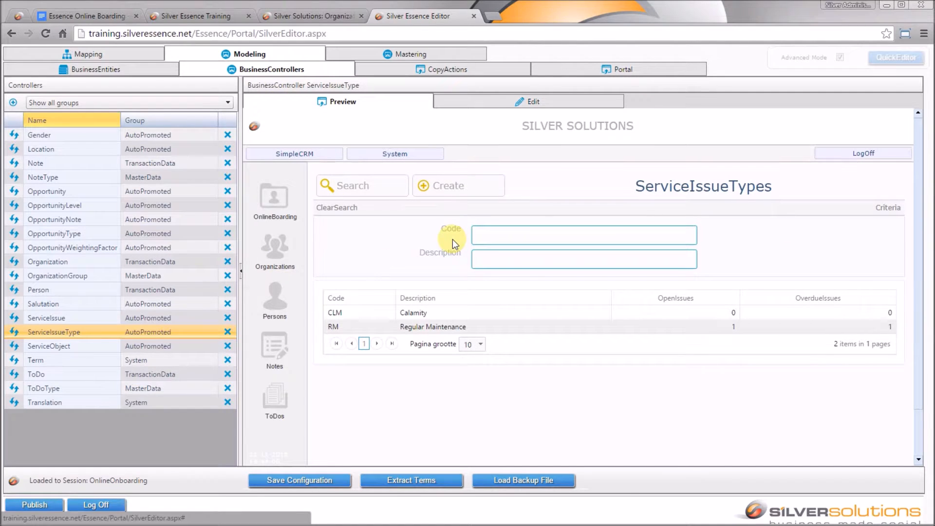
# - Add the service issue type PM with description 'Preventive Maintenance'
pyautogui.click(457, 192)
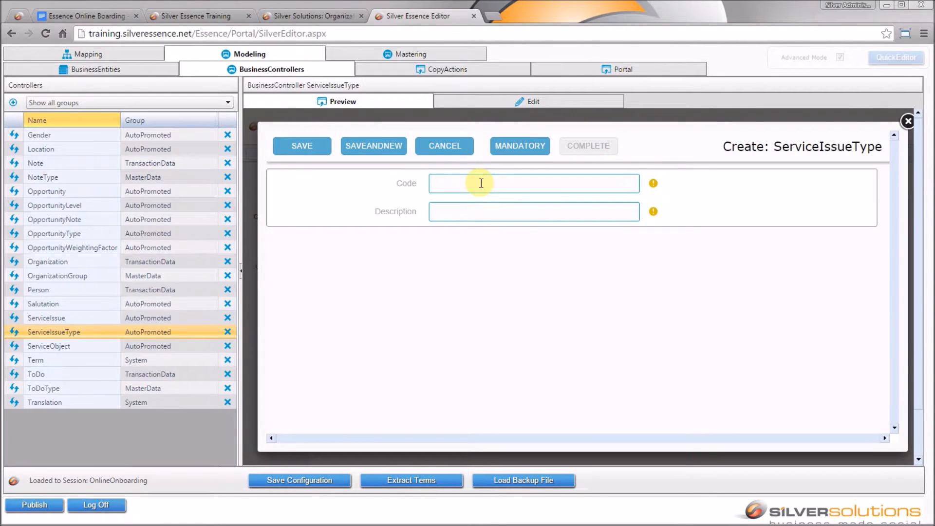
pyautogui.click(481, 183)
pyautogui.write('PM')
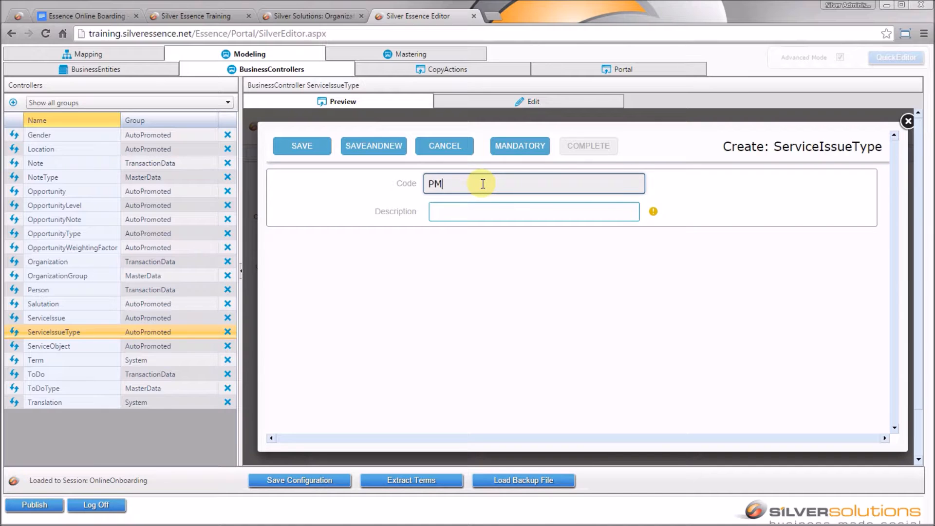
pyautogui.press('Tab')
pyautogui.write('Prev')
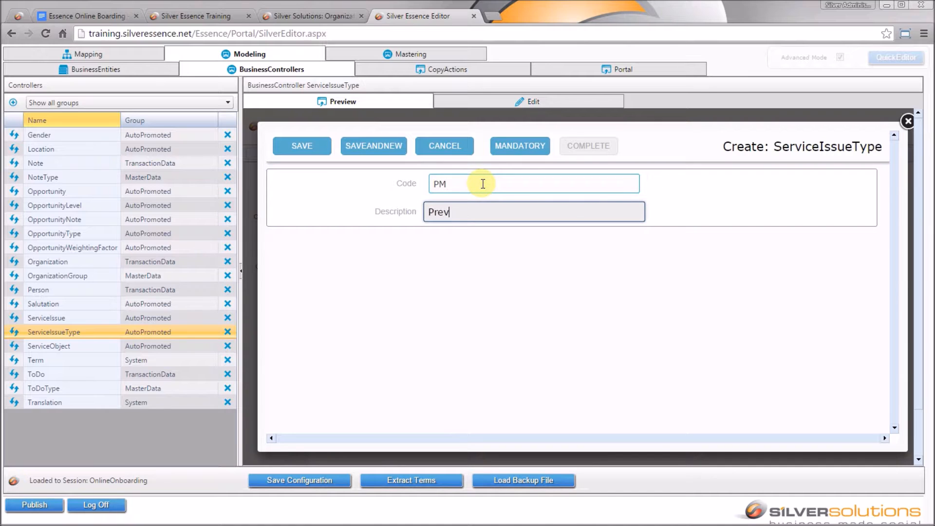
pyautogui.write('entive Maintenance')
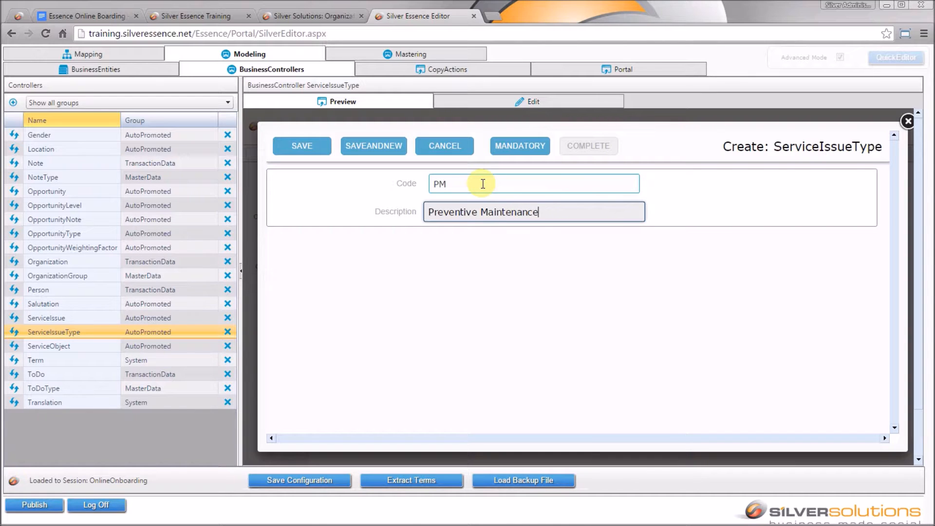
pyautogui.click(373, 148)
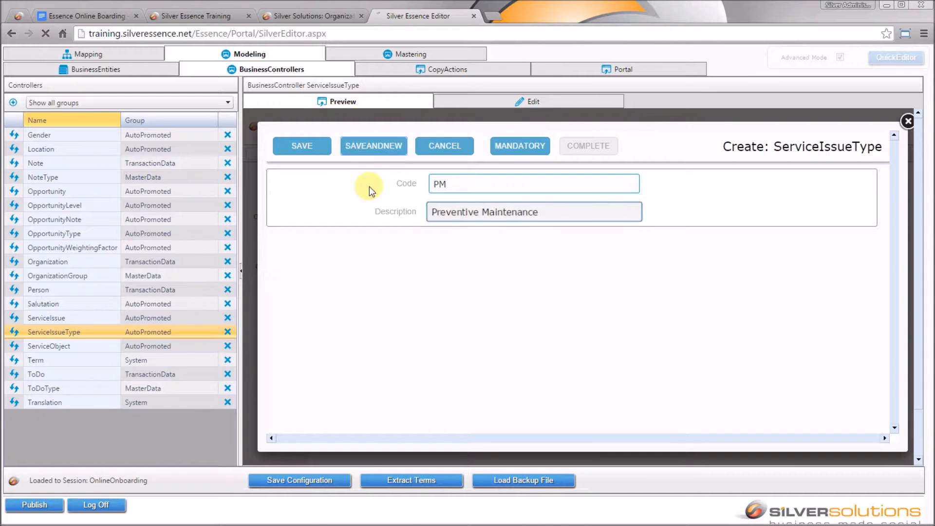
# - Add the type DM 'Damage Repair', save it and return to the types list
pyautogui.click(454, 182)
pyautogui.write('DM')
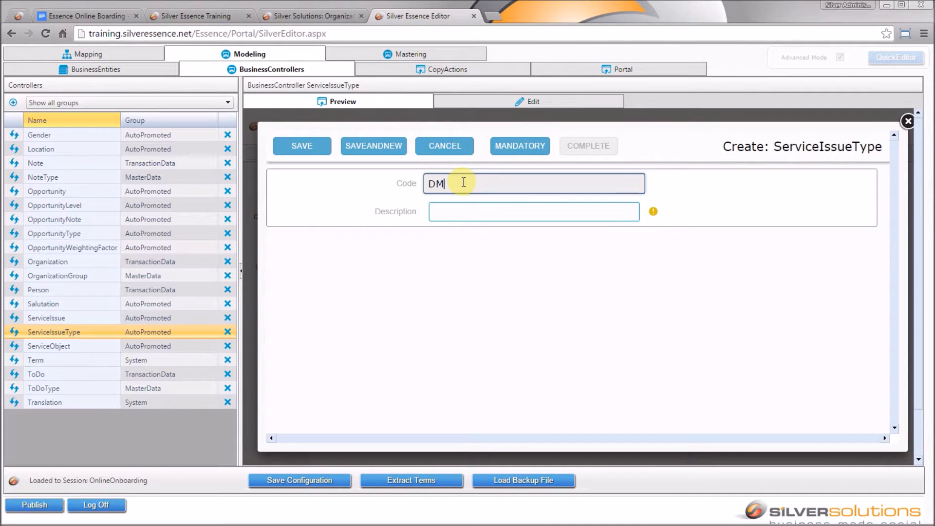
pyautogui.press('Tab')
pyautogui.write('Dama')
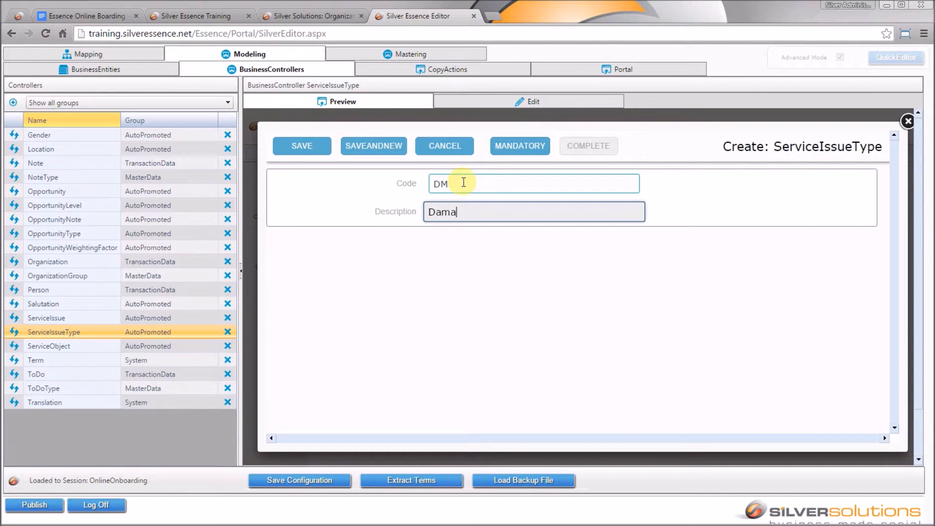
pyautogui.write('ge Repair')
pyautogui.click(318, 145)
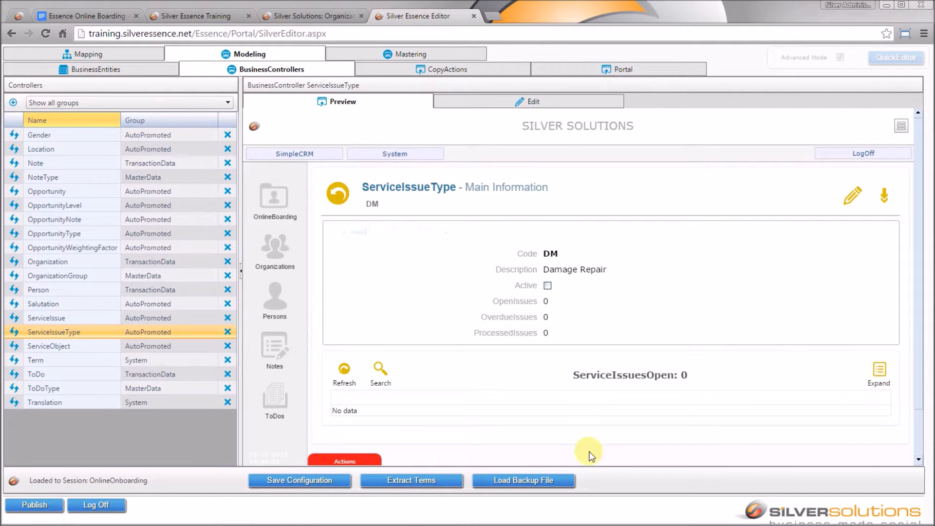
pyautogui.click(339, 195)
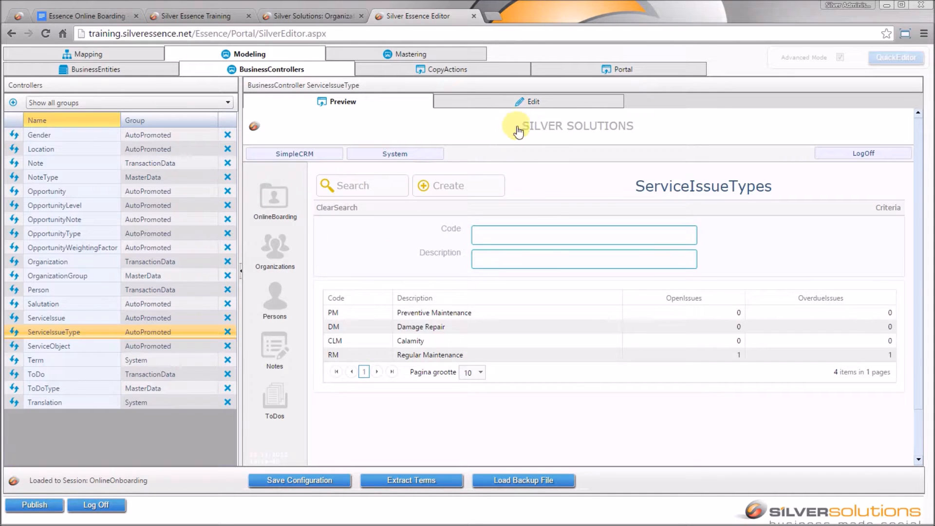
# - Replace the auto-promoted controller description with 'ServiceIssueTypes are used to qualify ServiceIssues'
pyautogui.click(537, 108)
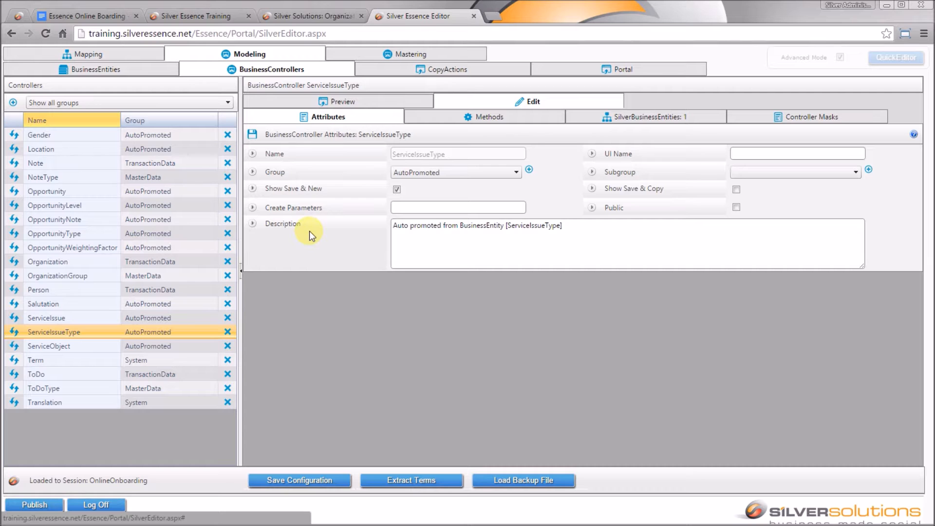
pyautogui.moveTo(619, 242); pyautogui.dragTo(371, 235)
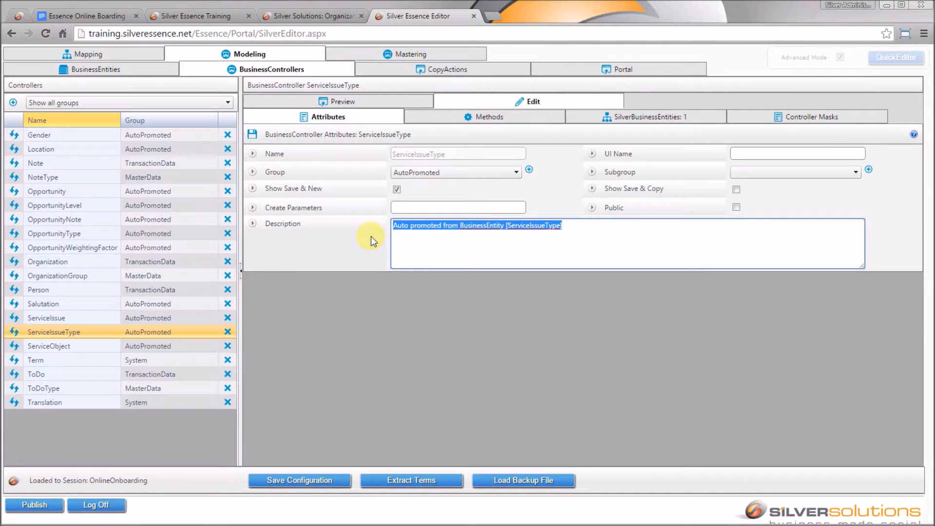
pyautogui.write('ServiceIssueTypes are used to qualify Service')
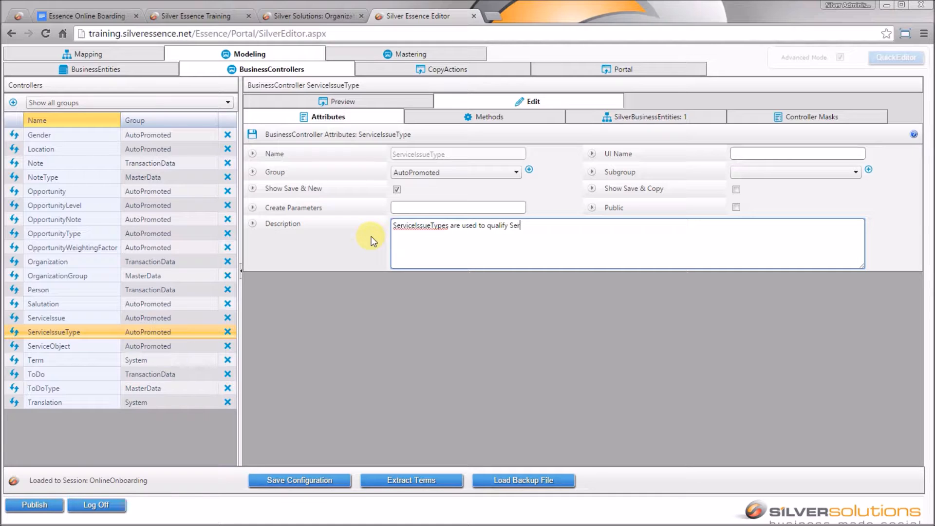
pyautogui.write('Issues')
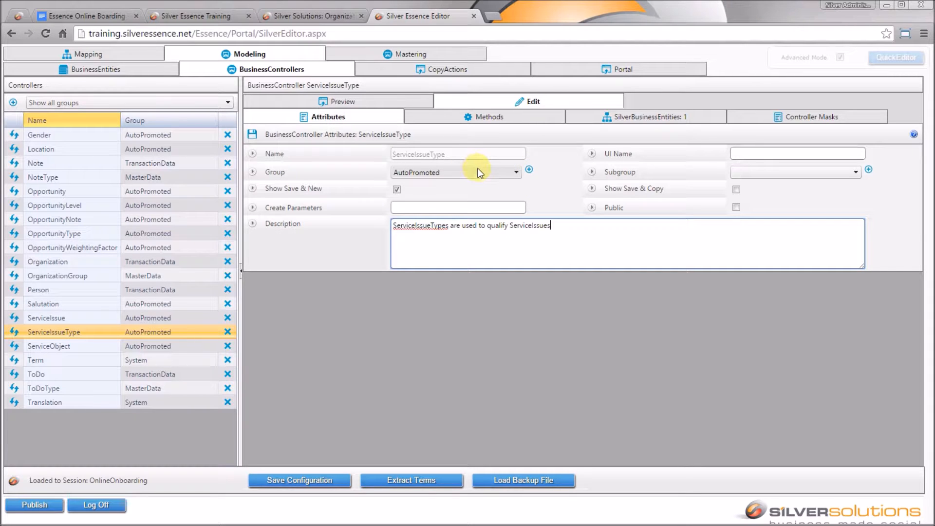
# - Add a ServiceManager group to the ServiceIssueType controller
pyautogui.click(529, 173)
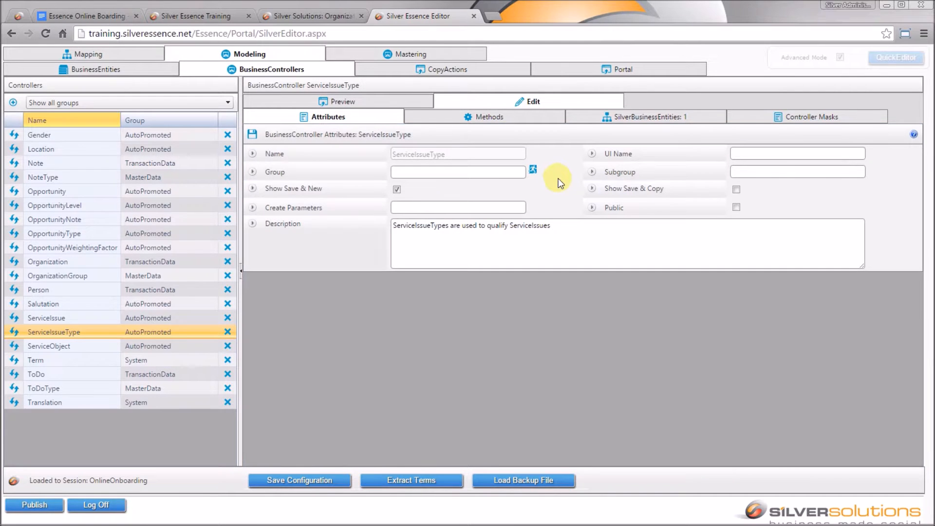
pyautogui.click(449, 176)
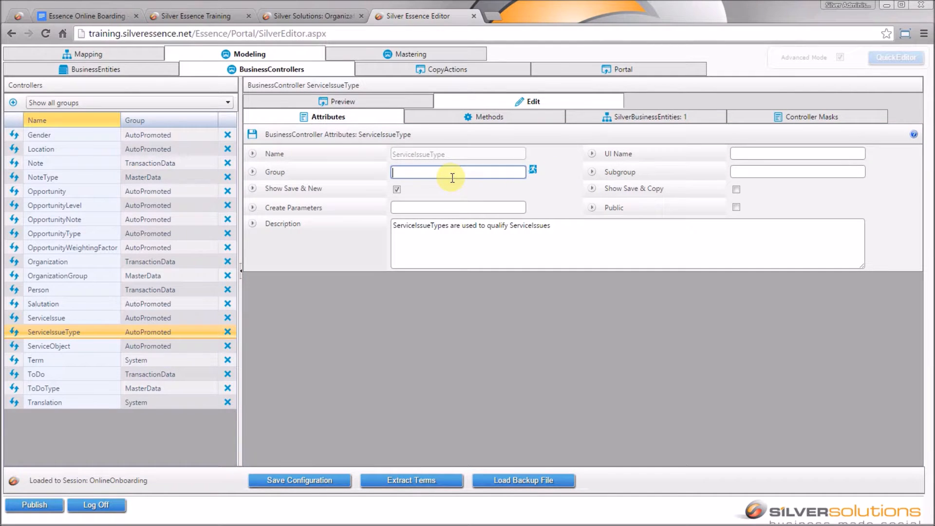
pyautogui.write('ServiceManager')
pyautogui.press('Tab')
# - Set the subgroup to MasterData, then save the attributes and the whole configuration
pyautogui.click(751, 172)
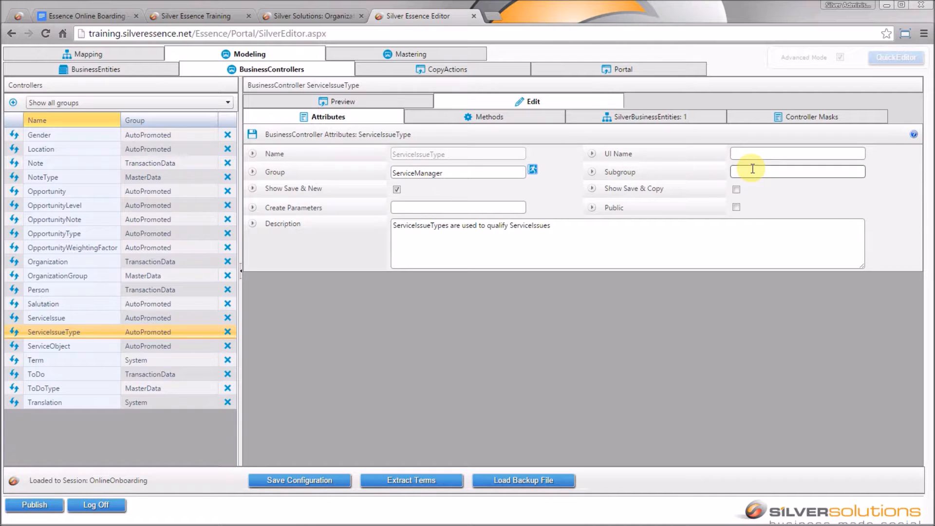
pyautogui.write('MasterData')
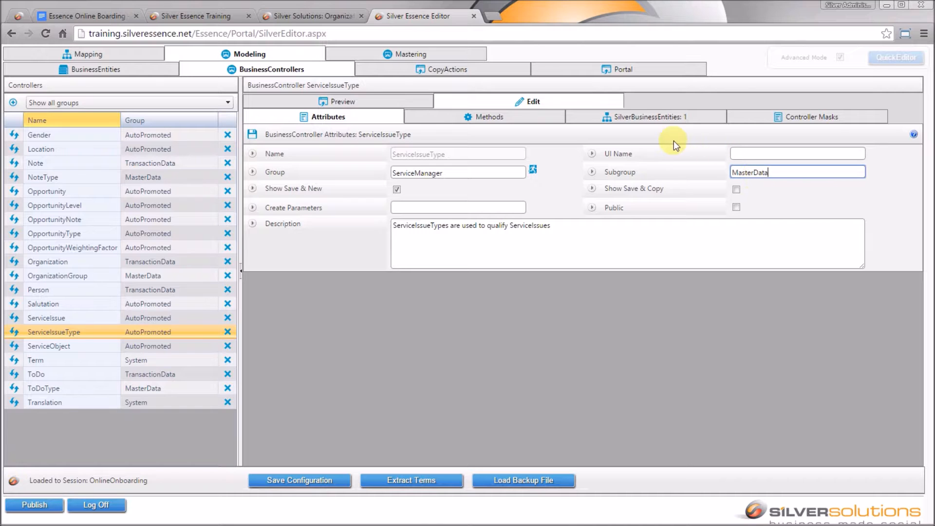
pyautogui.click(253, 135)
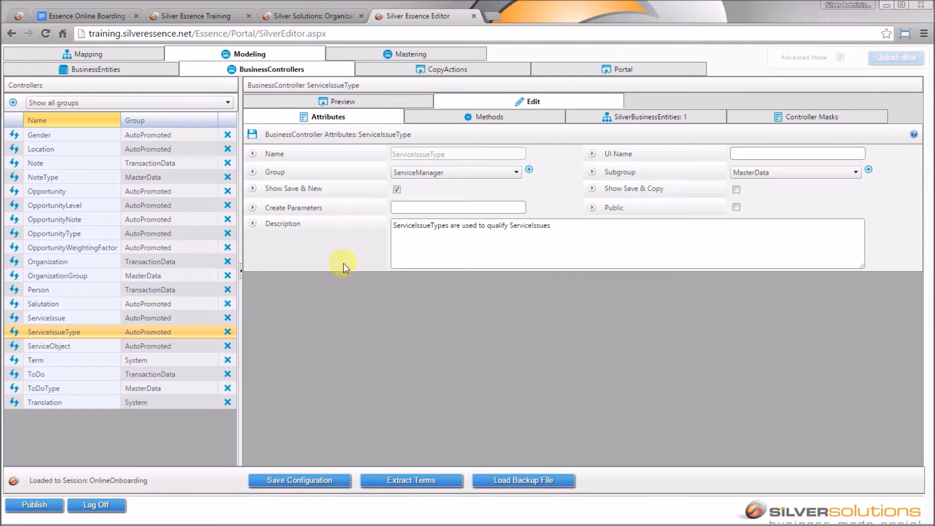
pyautogui.click(295, 484)
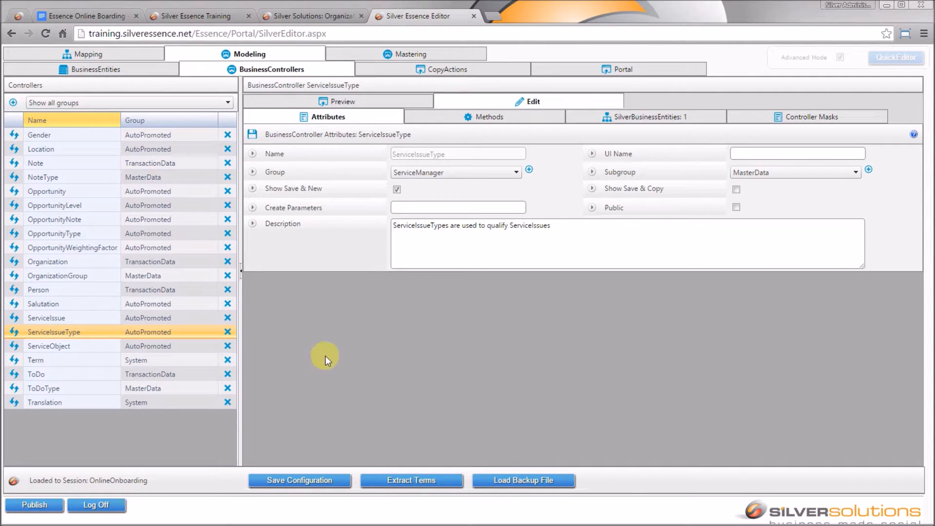
# - Preview ServiceIssueTypes and view the RM Regular Maintenance record, briefly checking the side panel and actions
pyautogui.click(420, 102)
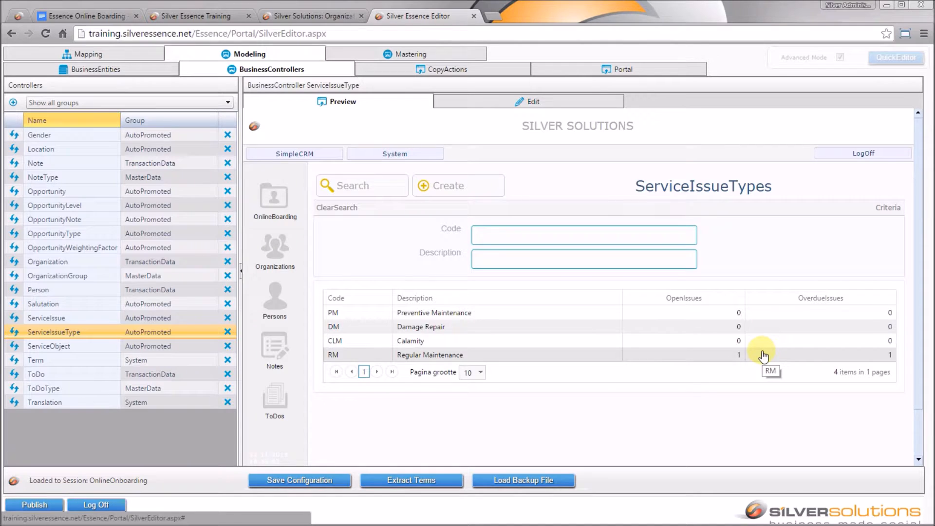
pyautogui.click(844, 355)
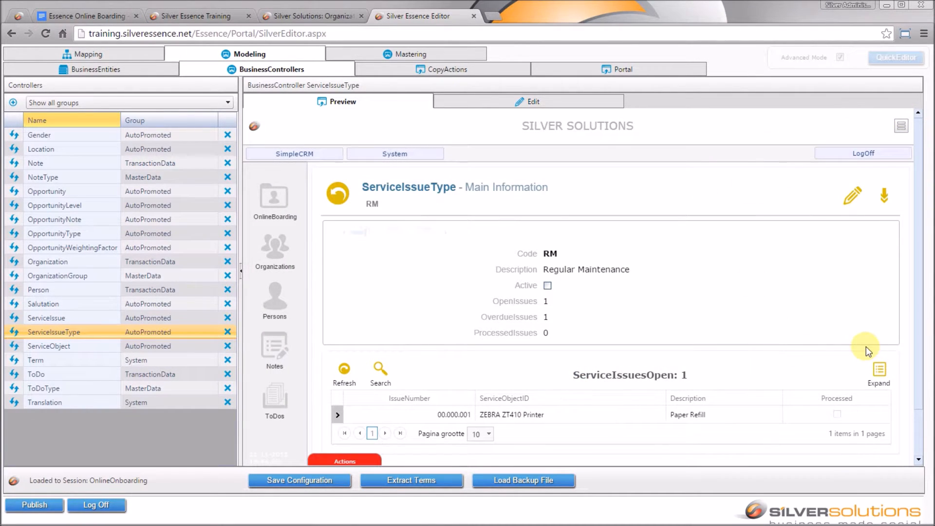
pyautogui.click(901, 127)
pyautogui.click(341, 460)
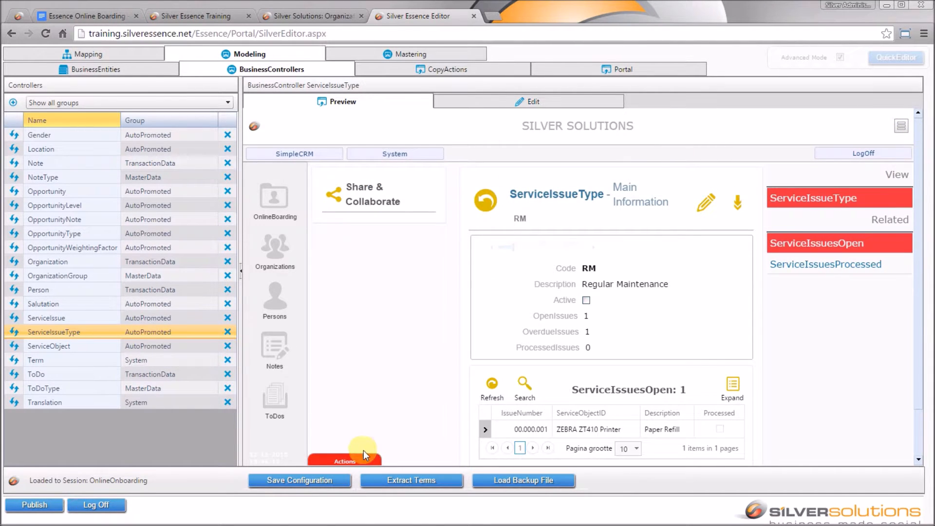
pyautogui.click(363, 458)
pyautogui.click(901, 128)
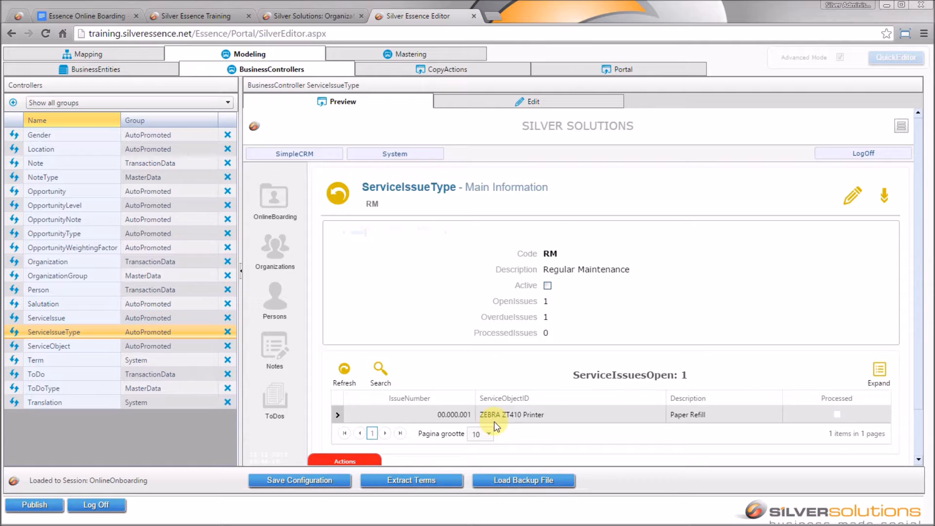
# - Switch the preview to the tablet menu, inspect the Organizations list, and return home
pyautogui.click(582, 123)
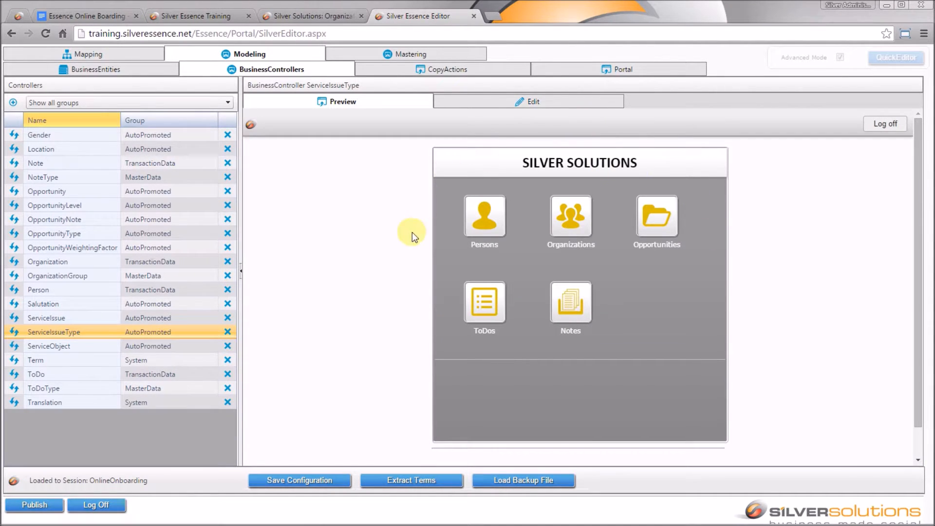
pyautogui.click(565, 221)
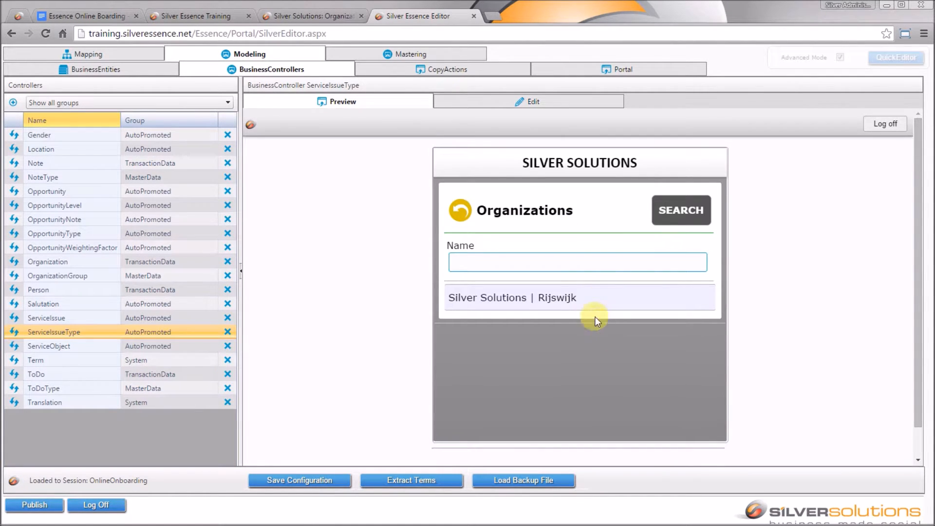
pyautogui.click(574, 305)
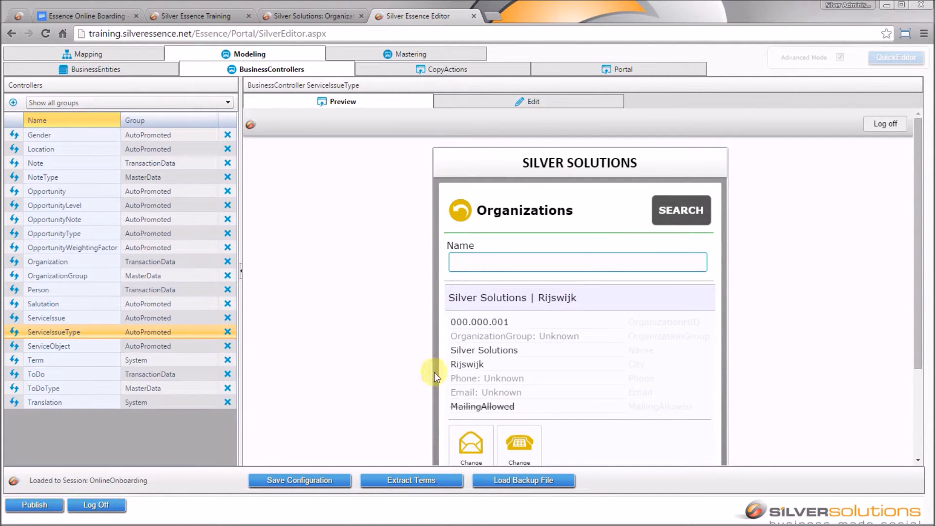
pyautogui.click(460, 210)
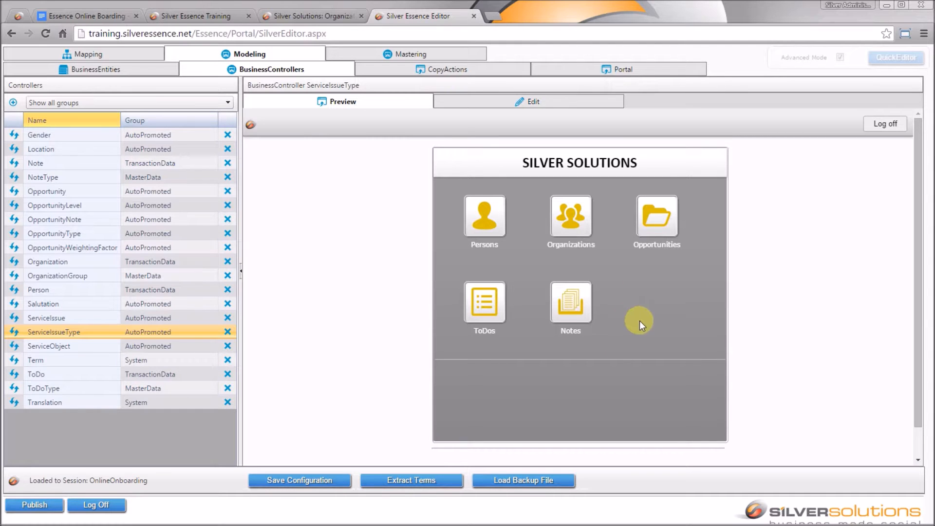
# - Edit the Location controller and show its Controller Masks, which are still empty
pyautogui.click(94, 150)
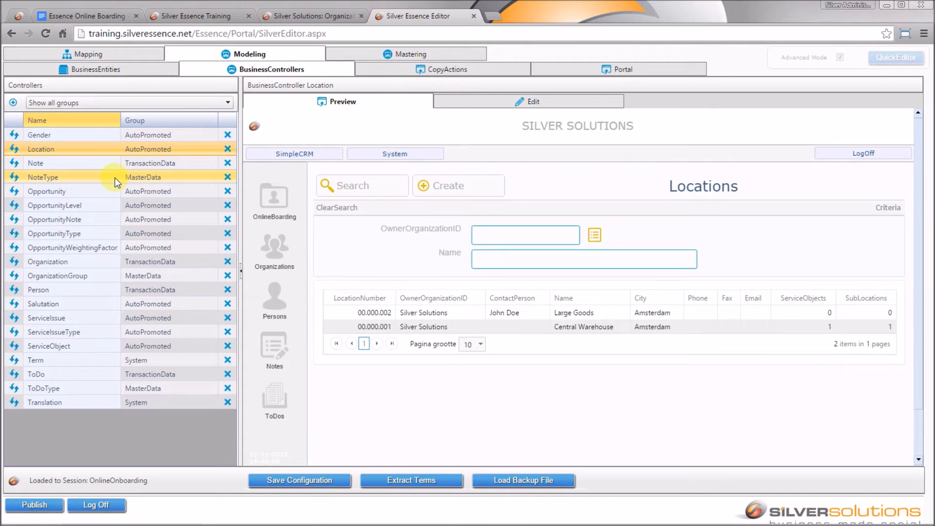
pyautogui.click(481, 108)
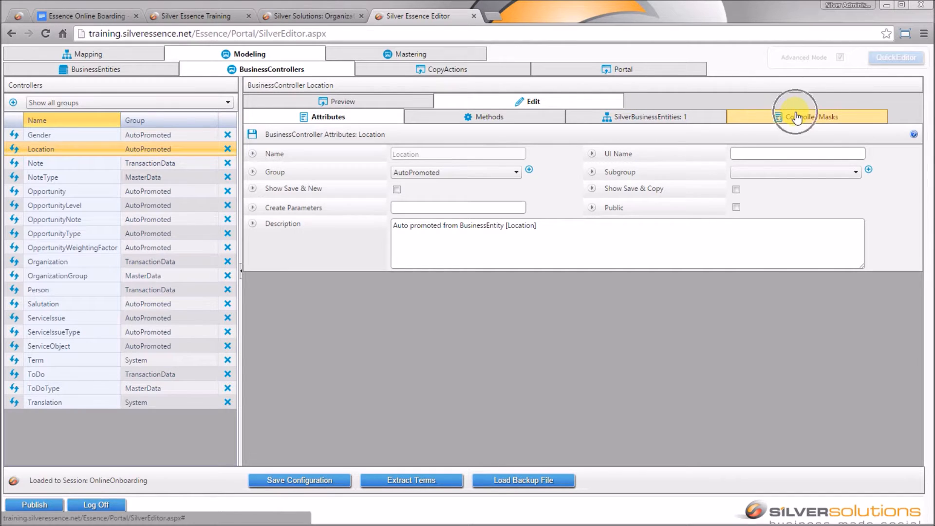
pyautogui.click(808, 118)
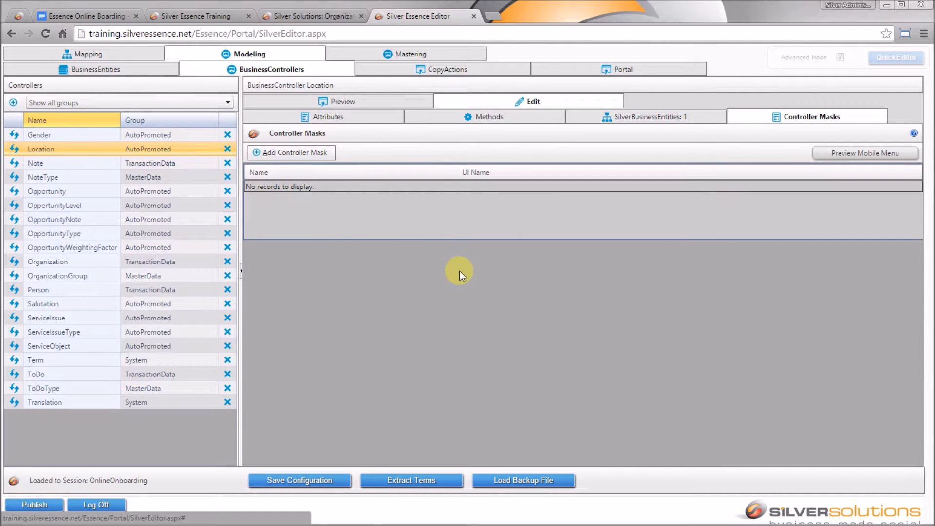
# - Create and save a Location mask with Name and UI Name 'Locations' and icon Location48.png
pyautogui.click(293, 153)
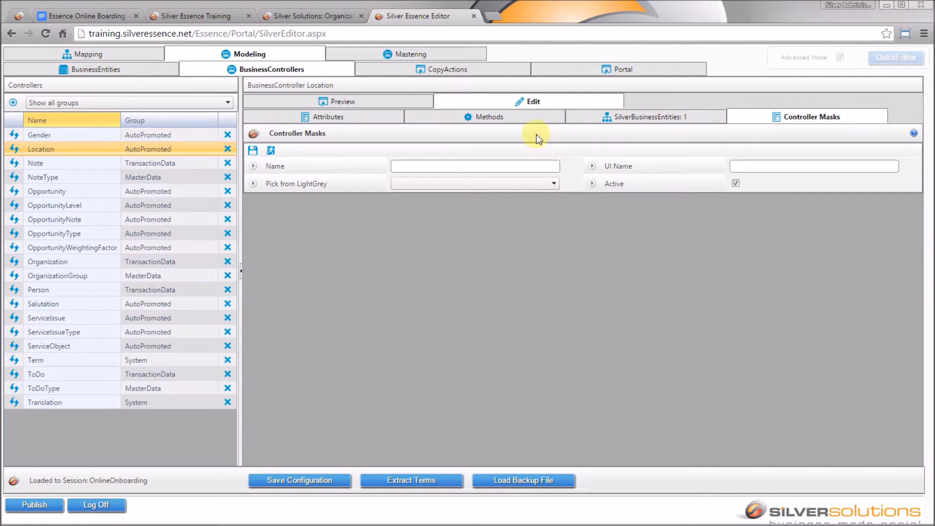
pyautogui.click(517, 168)
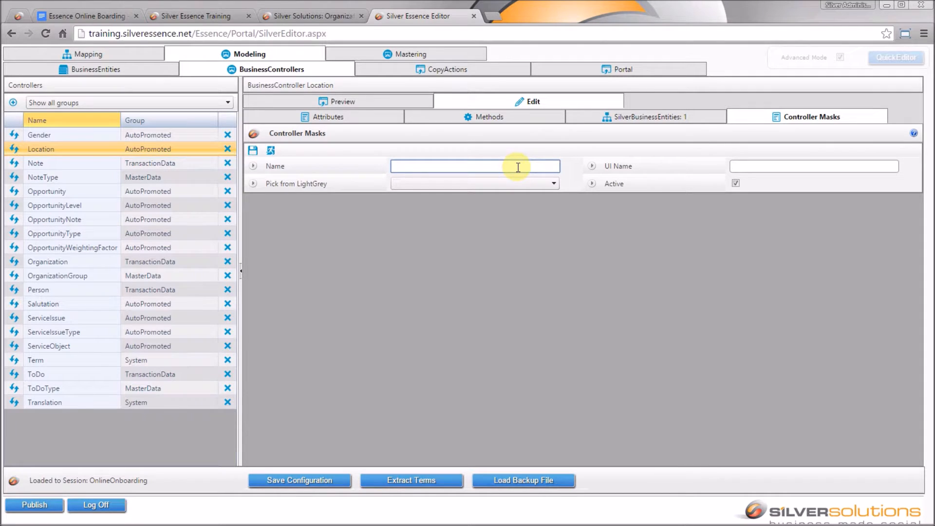
pyautogui.write('Locations')
pyautogui.press('Tab')
pyautogui.write('Locations')
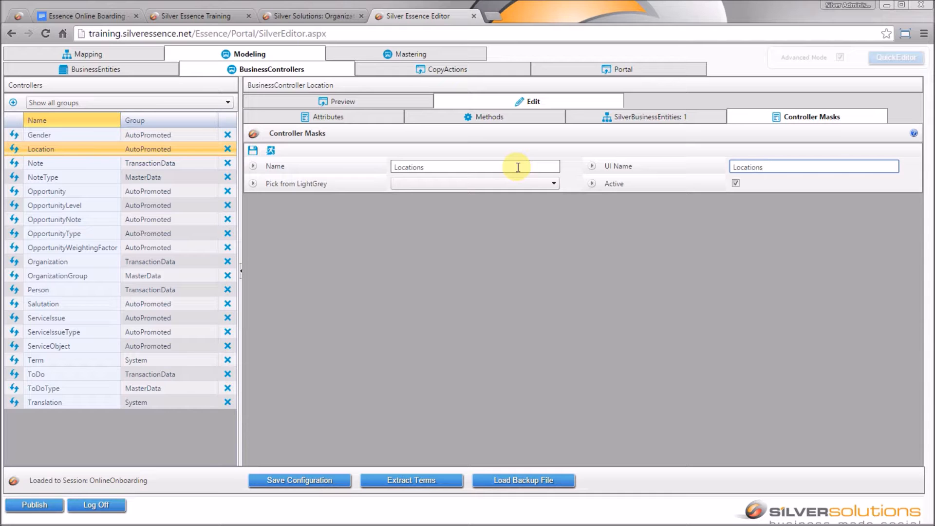
pyautogui.press('Tab')
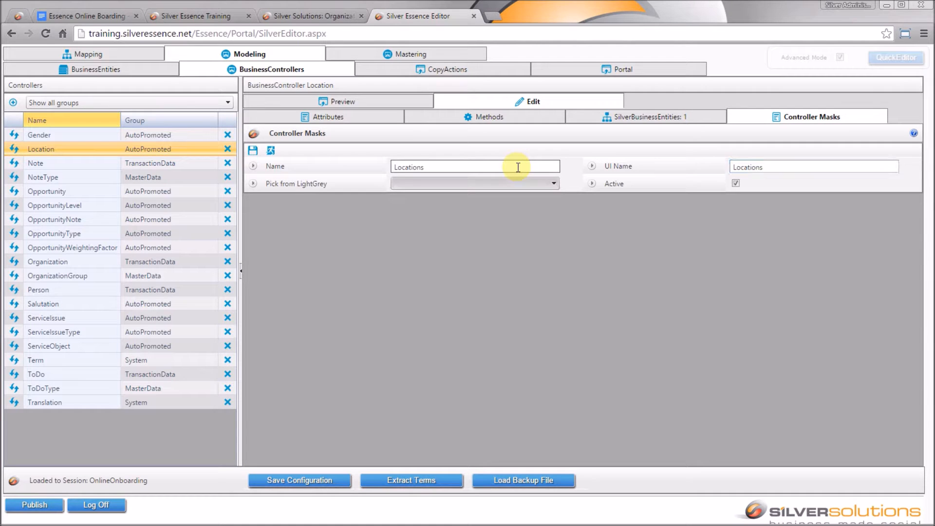
pyautogui.click(553, 184)
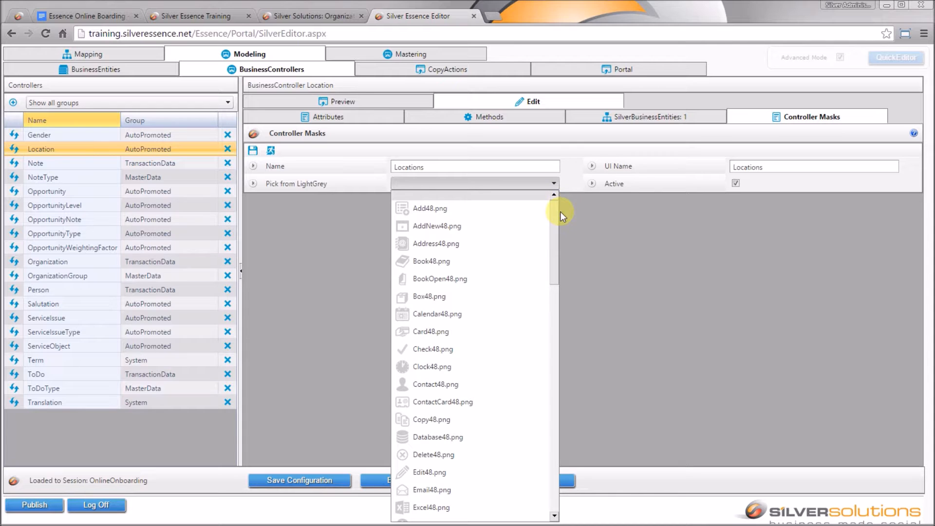
pyautogui.moveTo(554, 209); pyautogui.dragTo(584, 354)
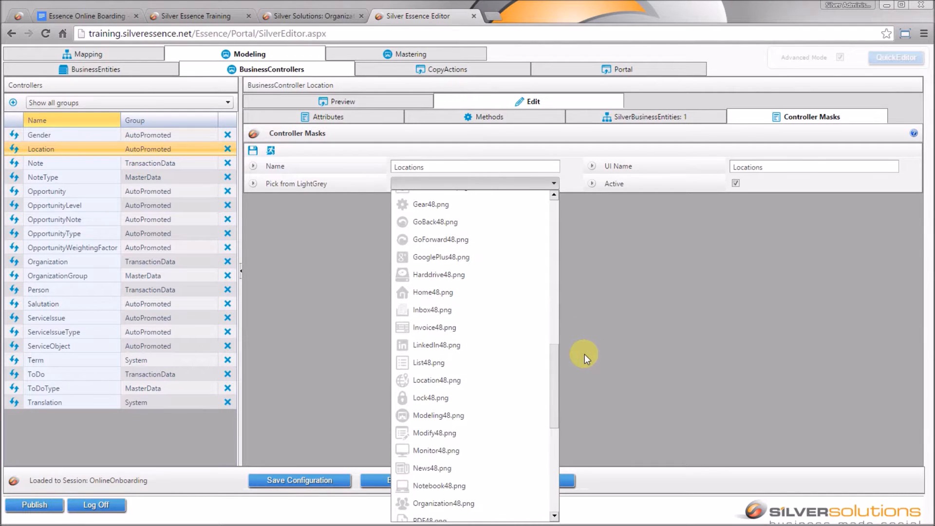
pyautogui.click(466, 384)
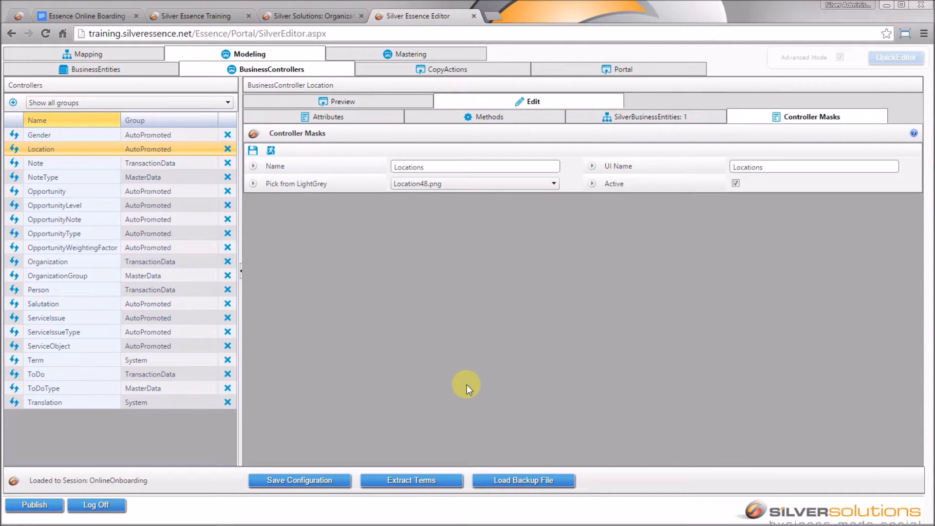
pyautogui.click(253, 150)
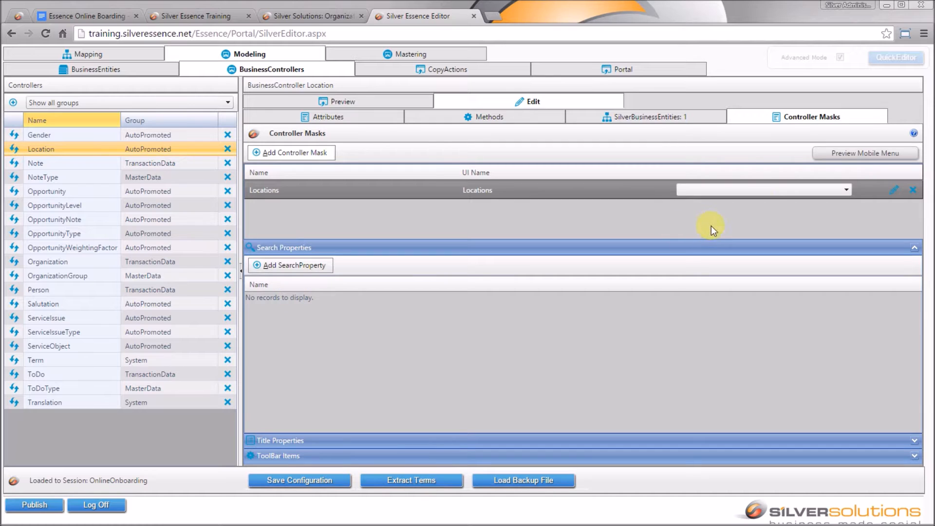
# - Review the mask's menu positions without changes, then save the configuration and open the mobile menu preview
pyautogui.click(769, 193)
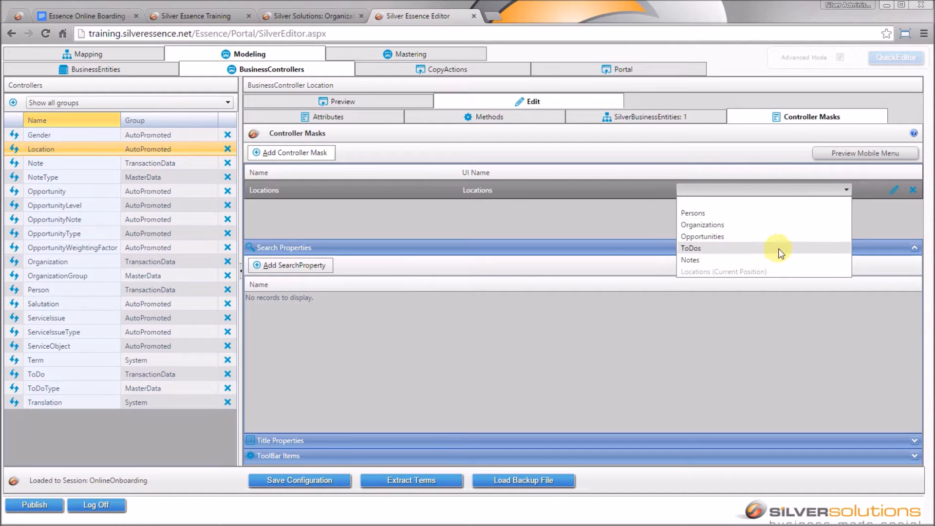
pyautogui.click(544, 217)
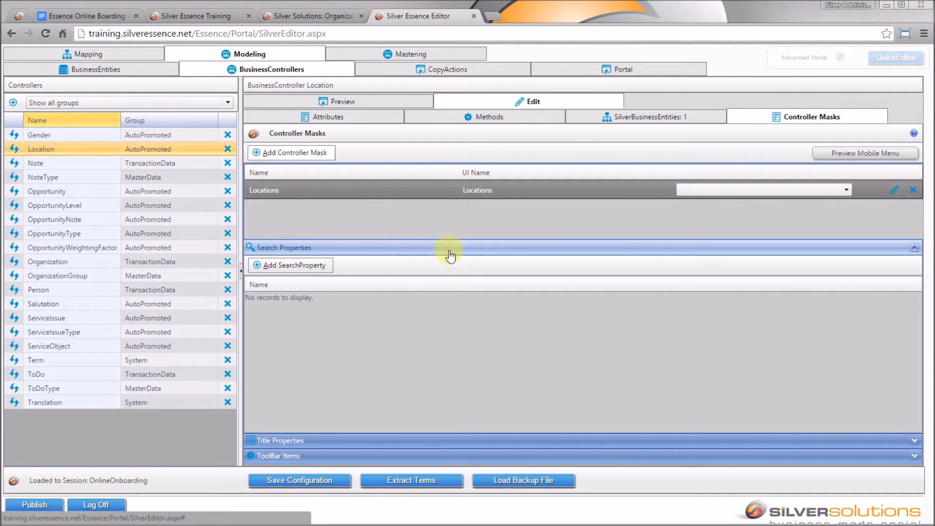
pyautogui.click(307, 483)
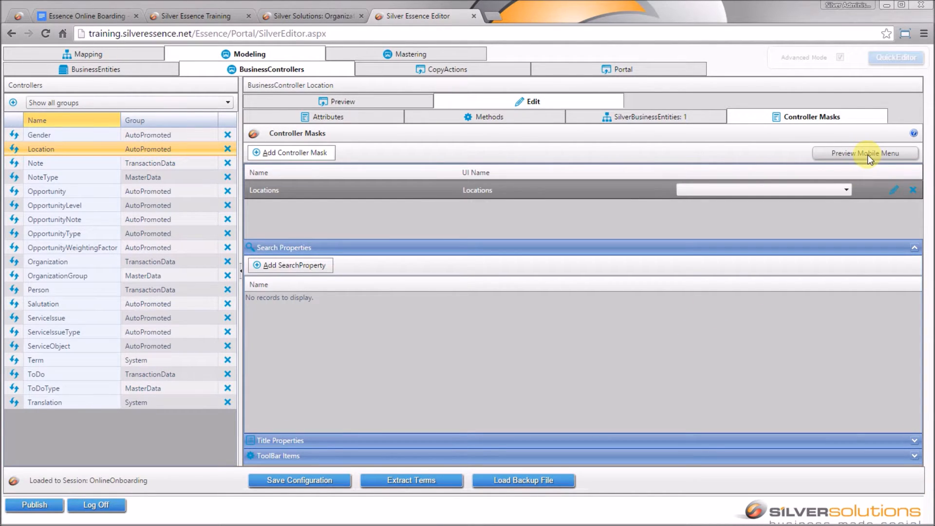
pyautogui.click(844, 154)
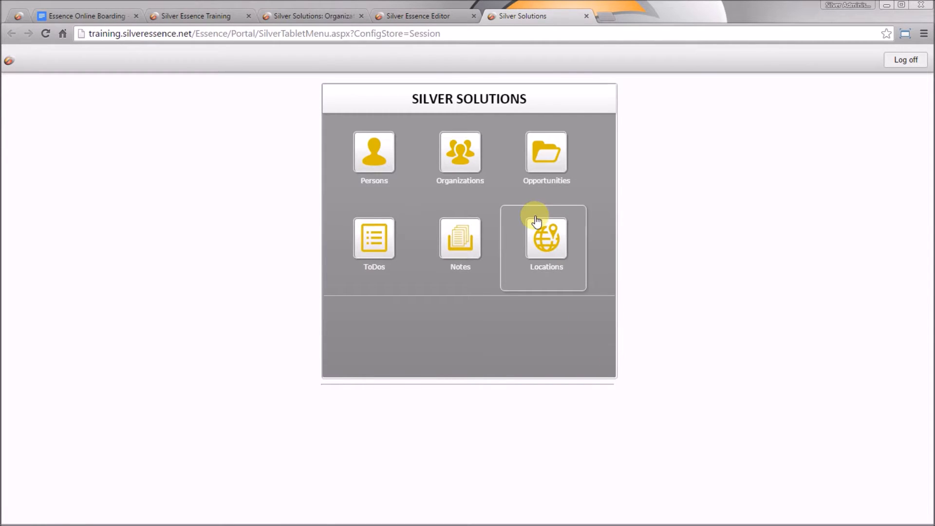
# - Search Locations by owner Silver Solutions, inspect location 00.000.002, then close the preview
pyautogui.click(564, 241)
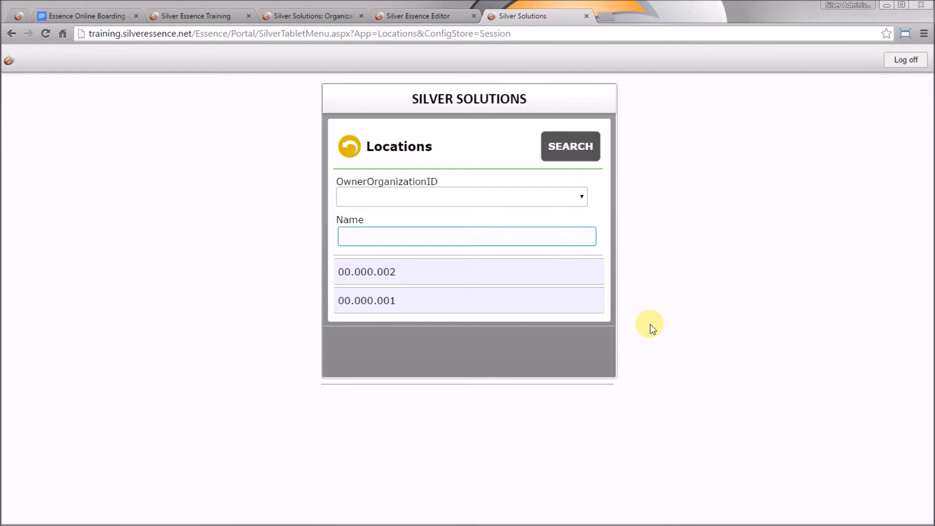
pyautogui.click(568, 198)
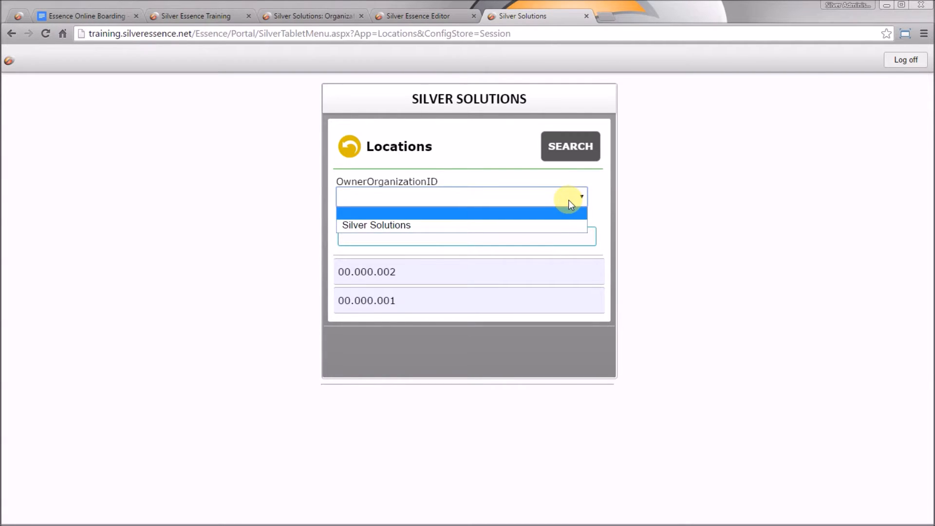
pyautogui.click(569, 223)
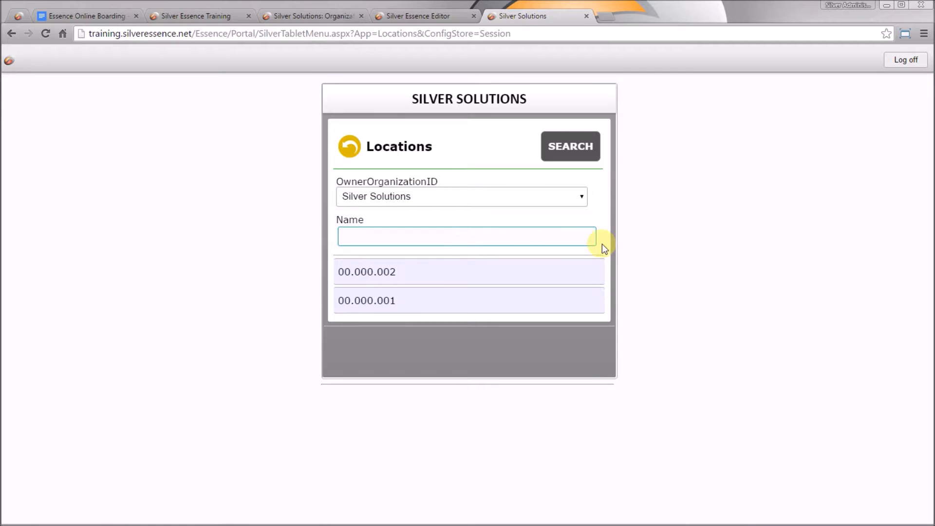
pyautogui.click(578, 147)
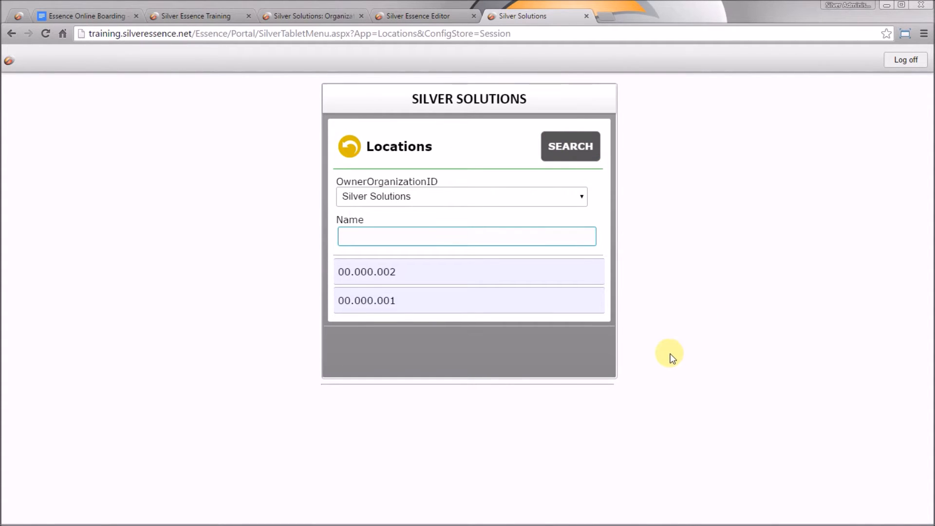
pyautogui.click(414, 272)
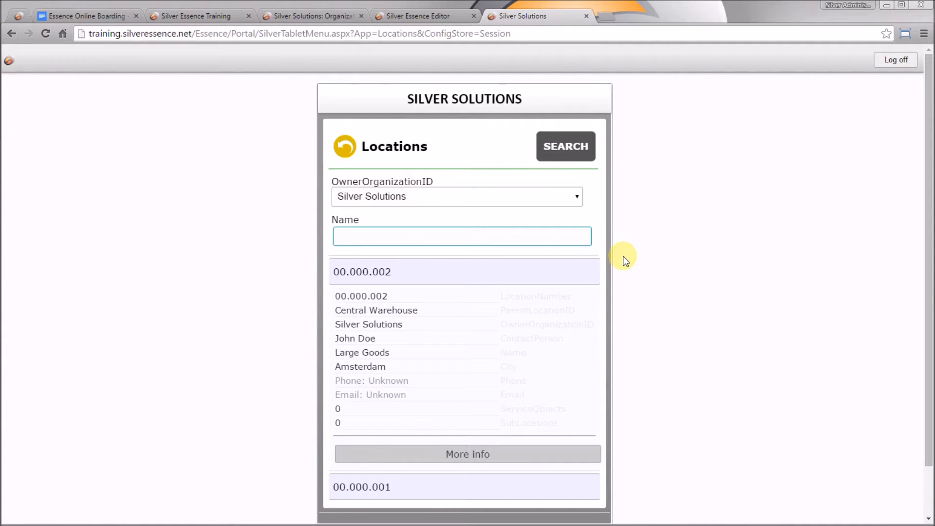
pyautogui.click(587, 18)
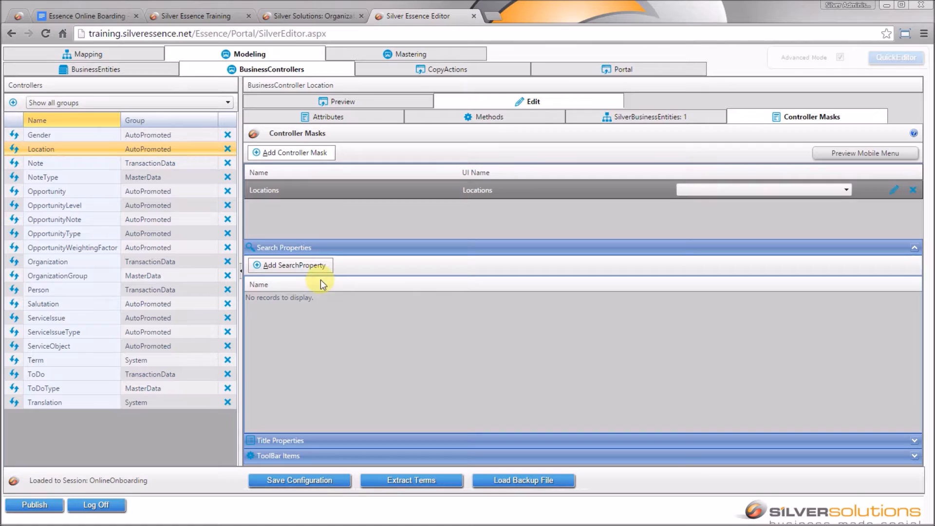
# - Add Location: Name as a search property of the Locations mask
pyautogui.click(314, 265)
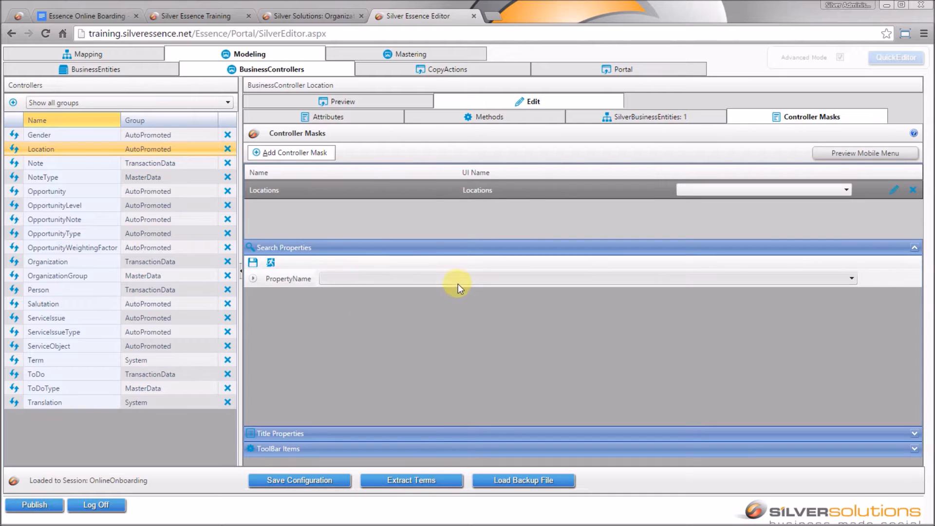
pyautogui.click(458, 282)
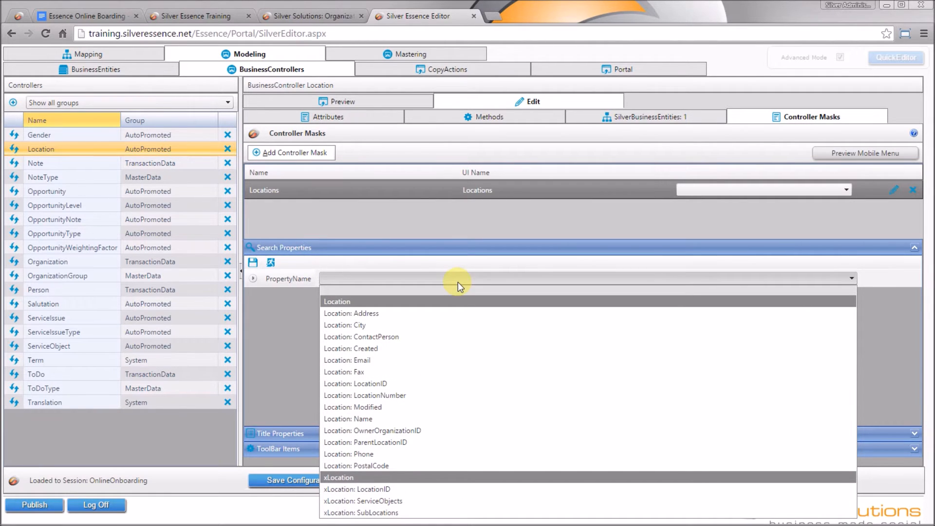
pyautogui.click(392, 418)
pyautogui.click(253, 263)
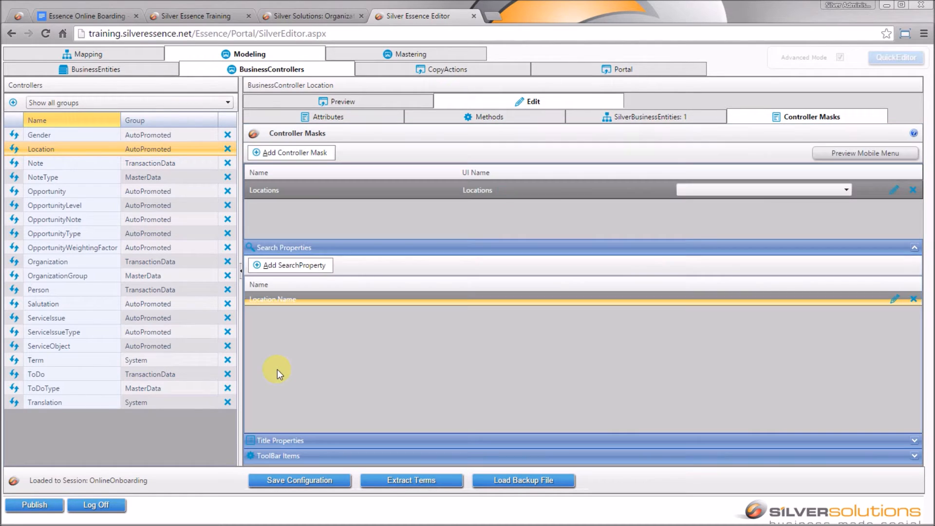
# - Add Location: City as a second search property, save the configuration and open the mobile preview
pyautogui.click(306, 266)
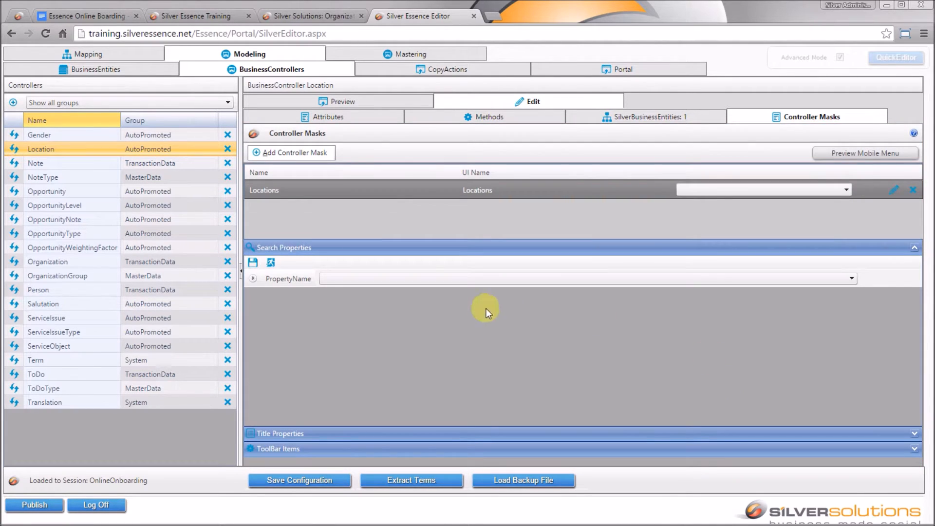
pyautogui.click(549, 279)
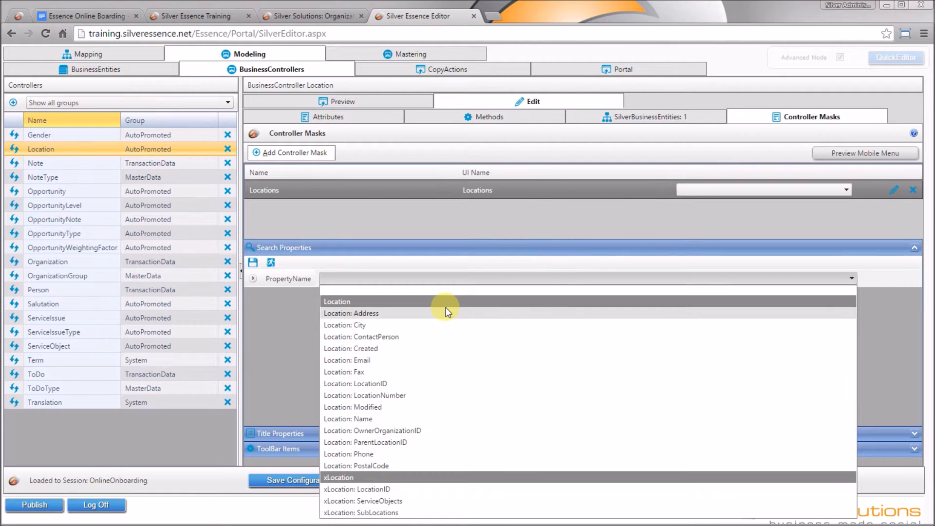
pyautogui.click(439, 323)
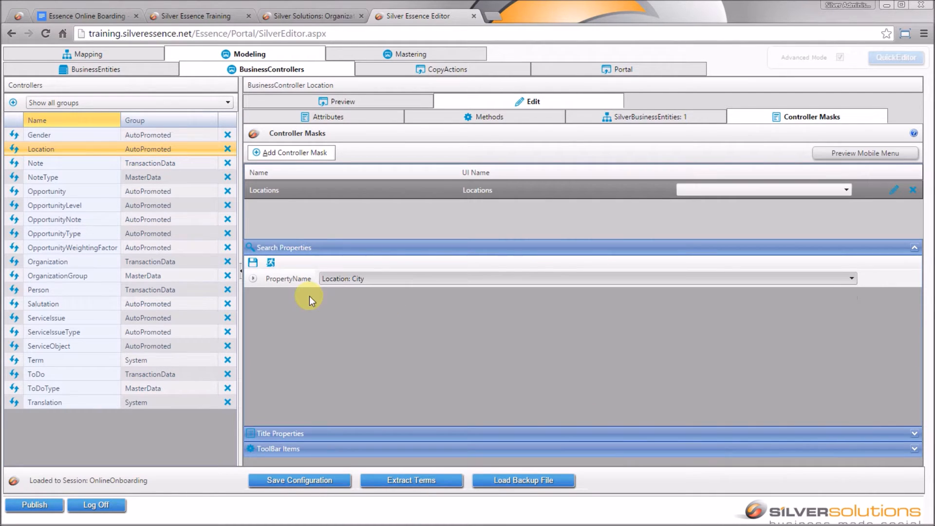
pyautogui.click(252, 264)
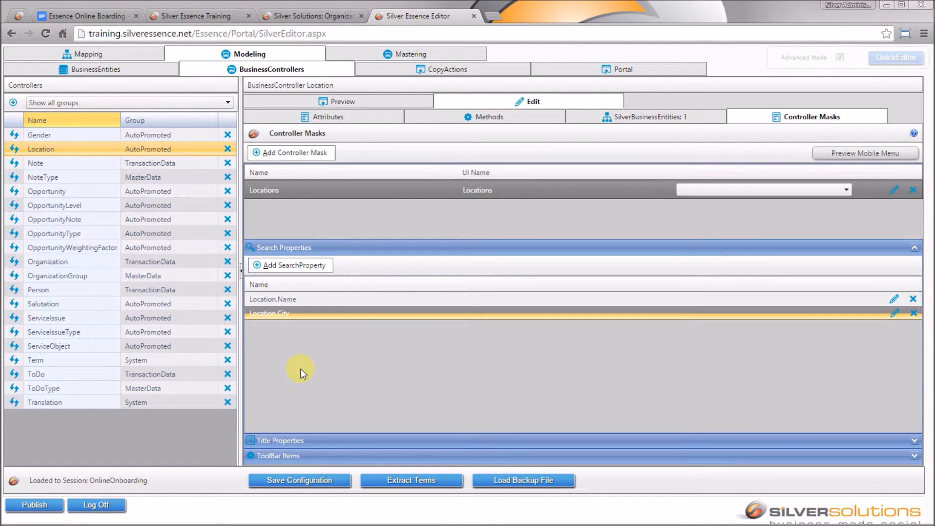
pyautogui.click(315, 485)
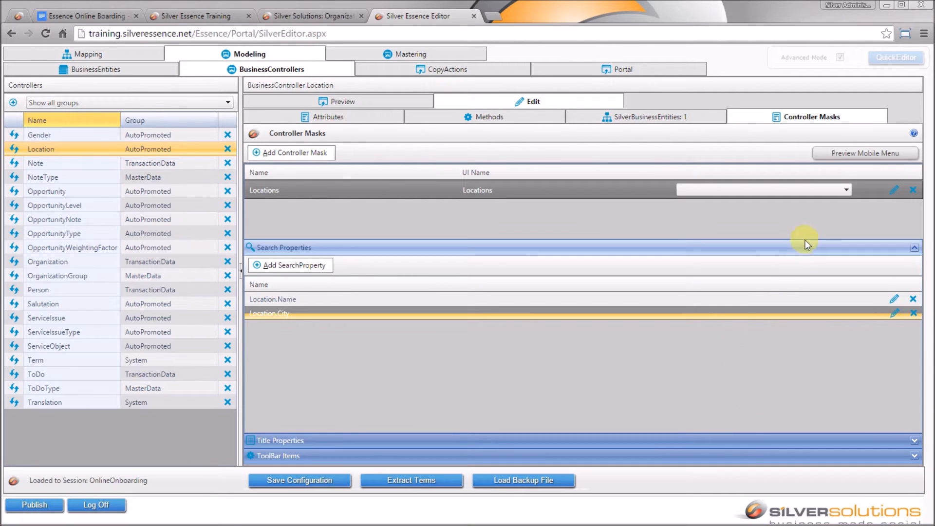
pyautogui.click(843, 153)
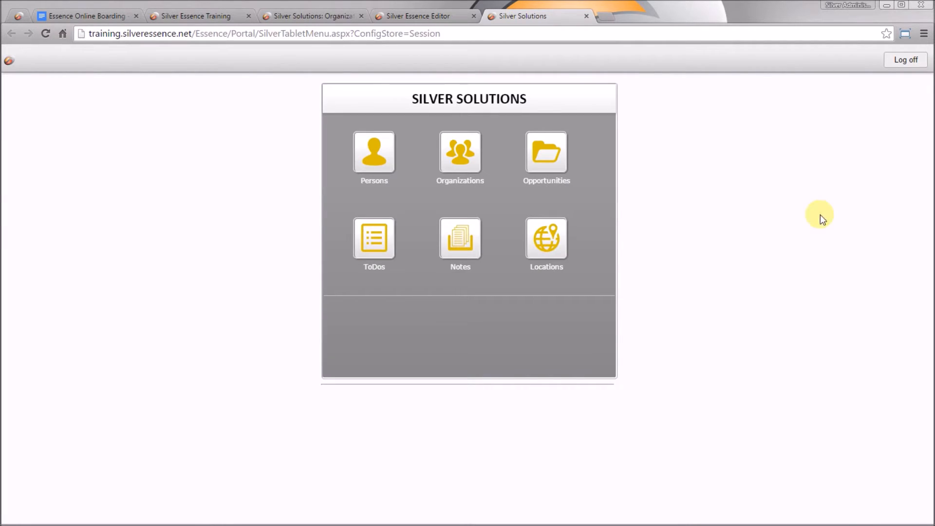
# - Search Locations by Name 'centeral', inspect matching location 00.000.001, then close the preview
pyautogui.click(559, 244)
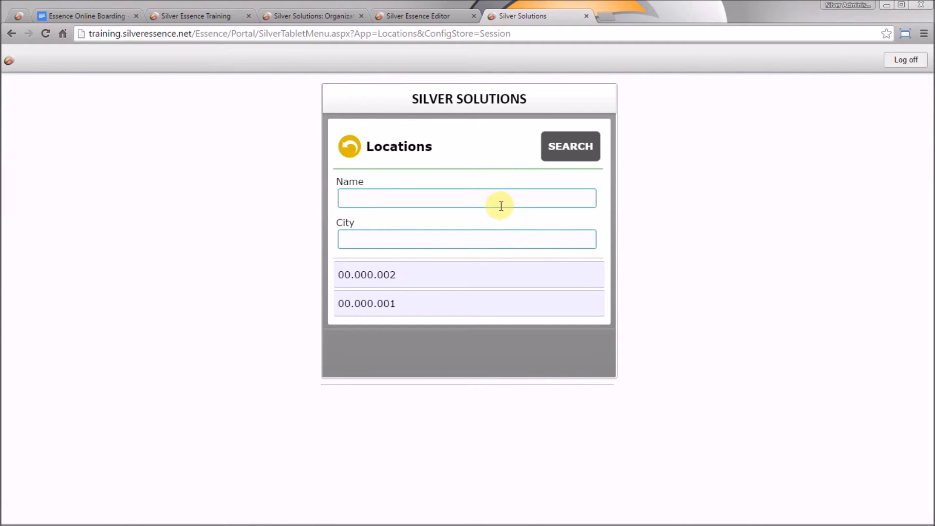
pyautogui.click(516, 238)
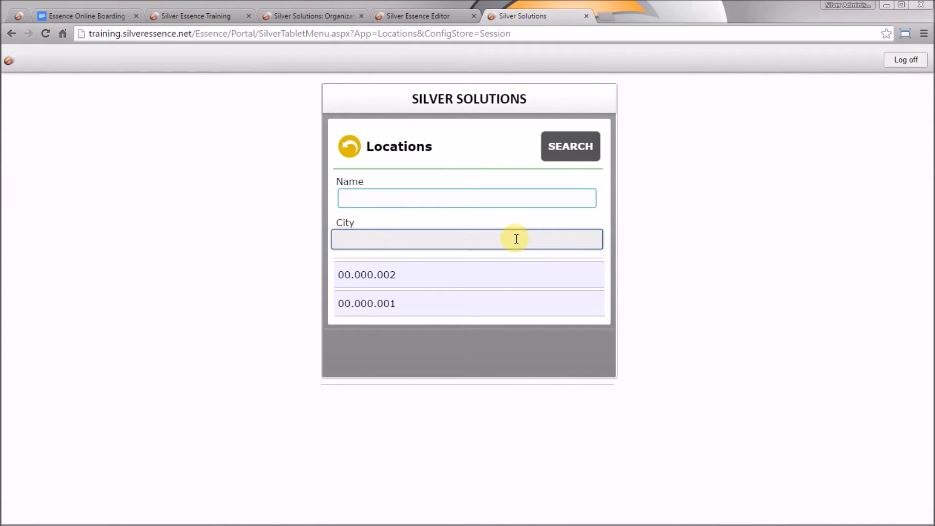
pyautogui.click(515, 277)
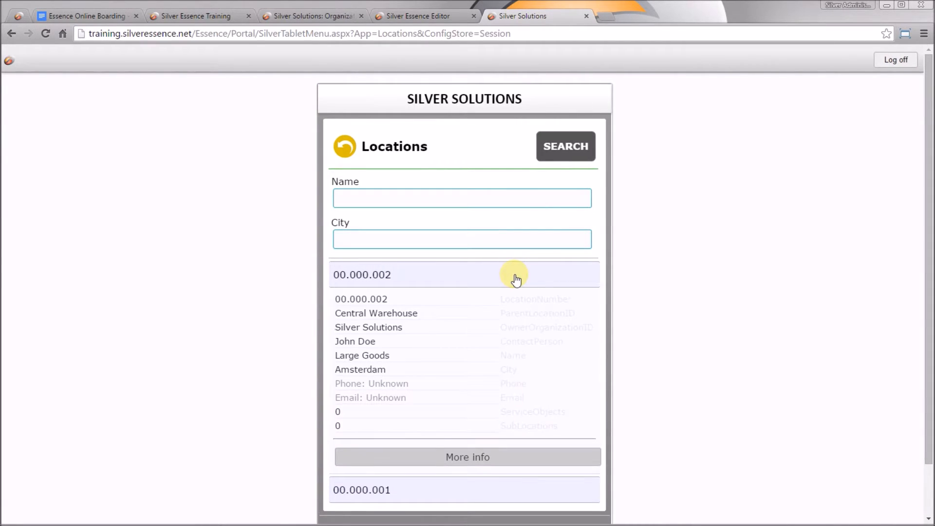
pyautogui.click(516, 277)
pyautogui.write('centeral')
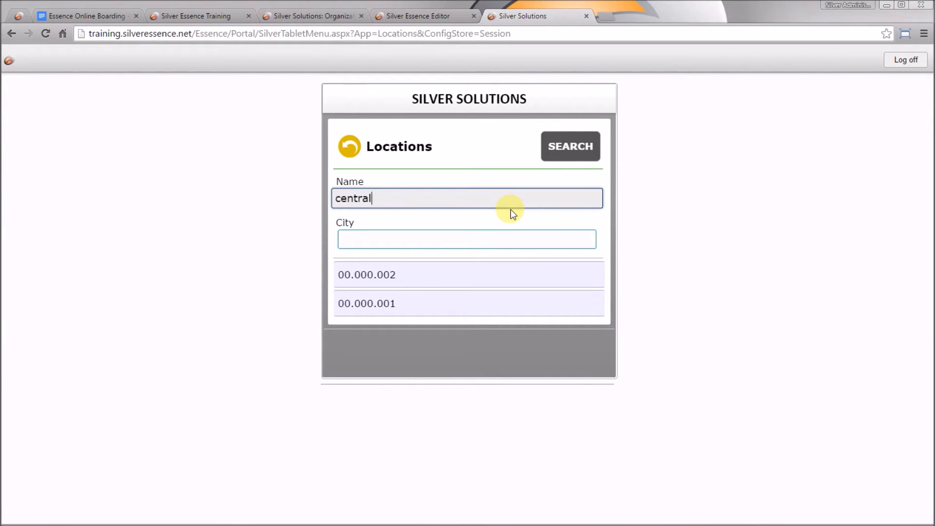
pyautogui.press('Return')
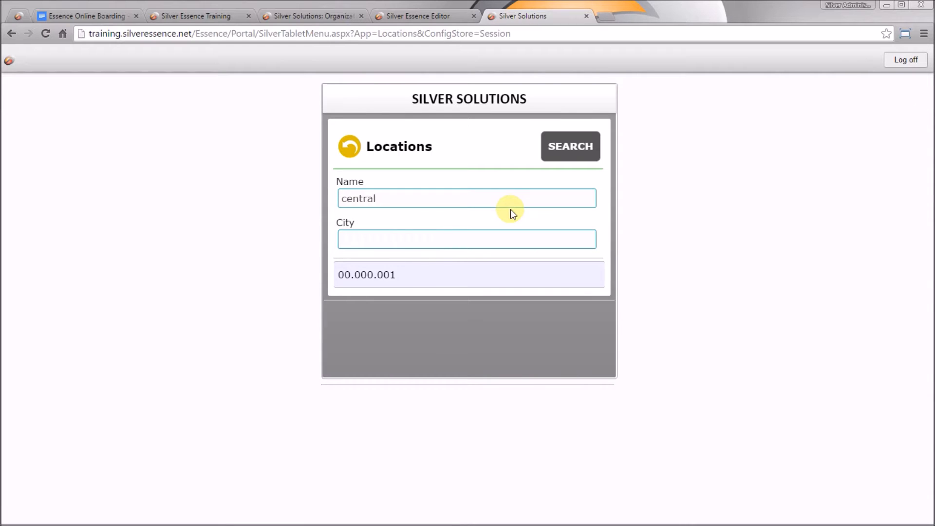
pyautogui.click(396, 271)
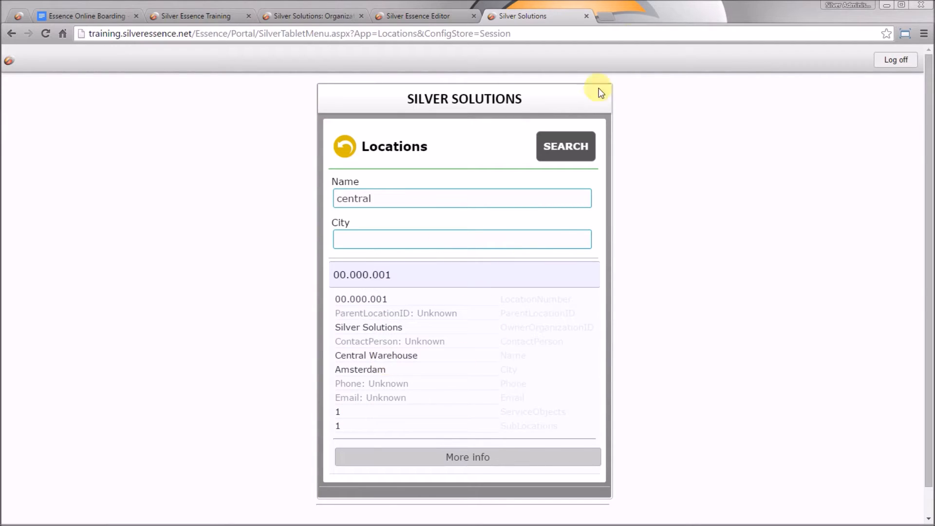
pyautogui.click(588, 18)
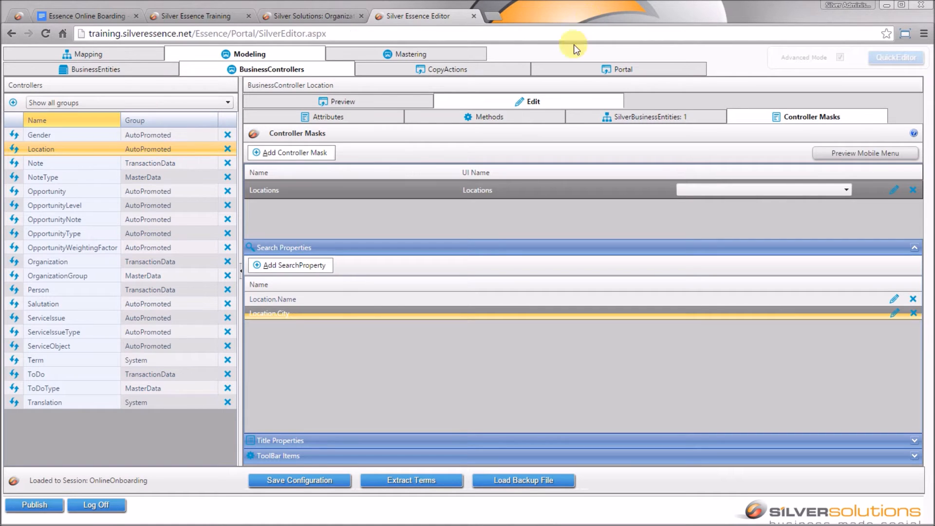
# - Add Location: Name as a title property of the Locations mask
pyautogui.click(531, 444)
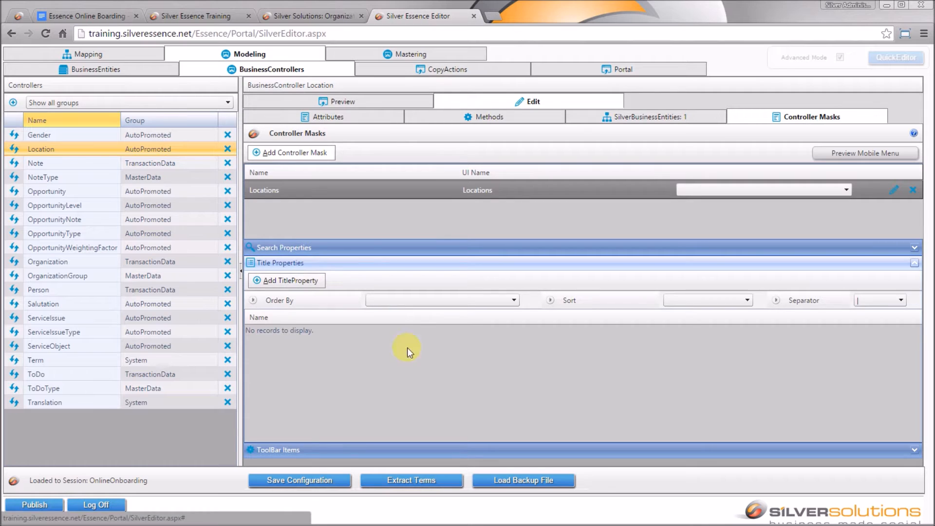
pyautogui.click(297, 282)
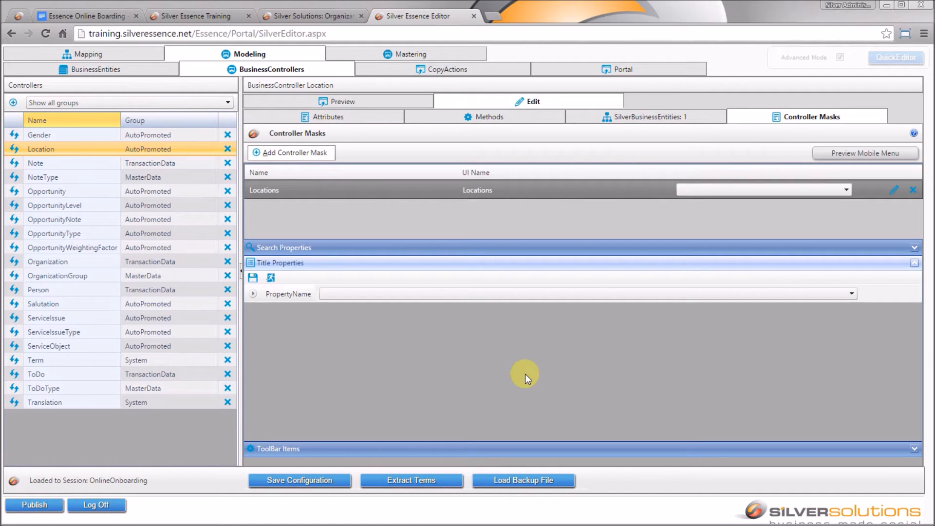
pyautogui.click(492, 293)
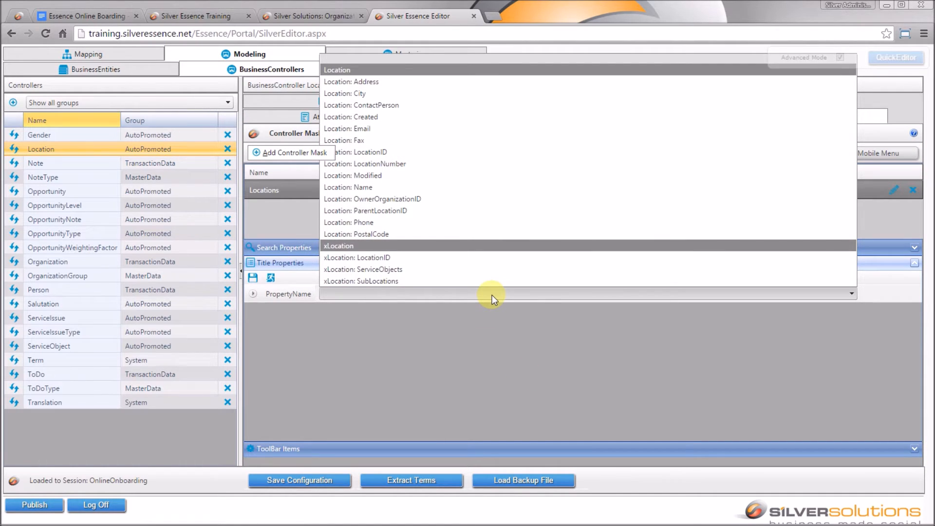
pyautogui.click(491, 190)
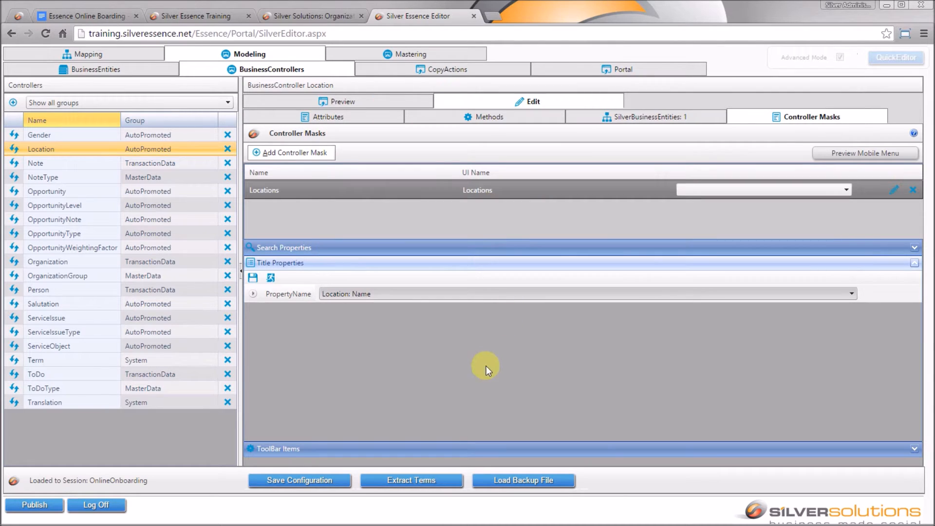
pyautogui.click(252, 277)
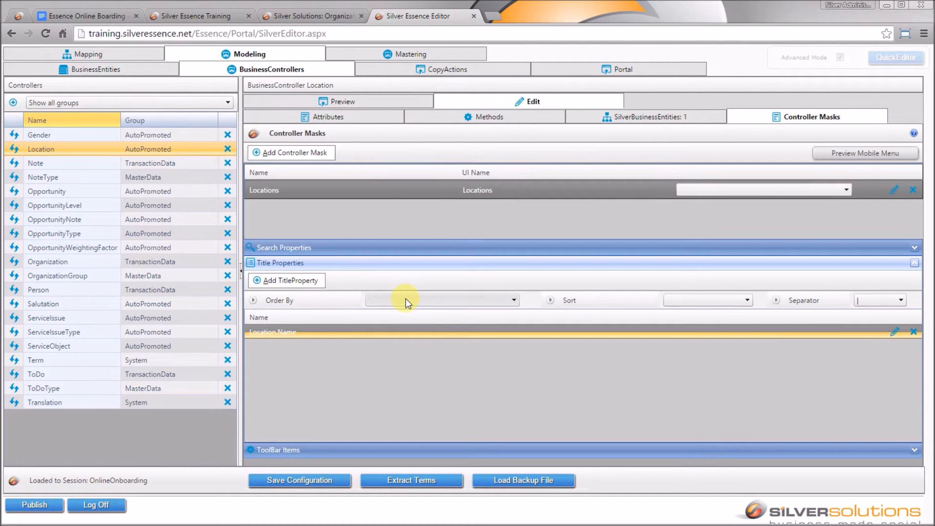
# - Add Location: City as a second title property and save the configuration
pyautogui.click(319, 281)
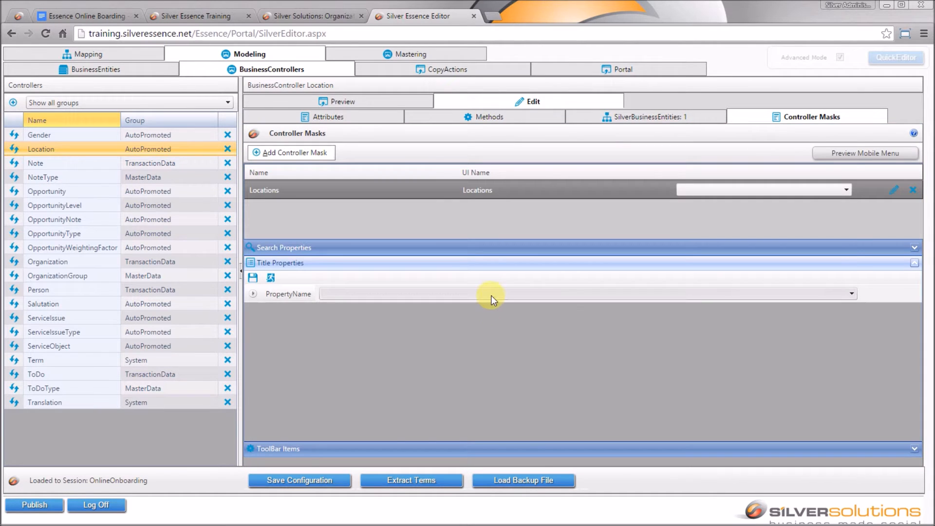
pyautogui.click(492, 294)
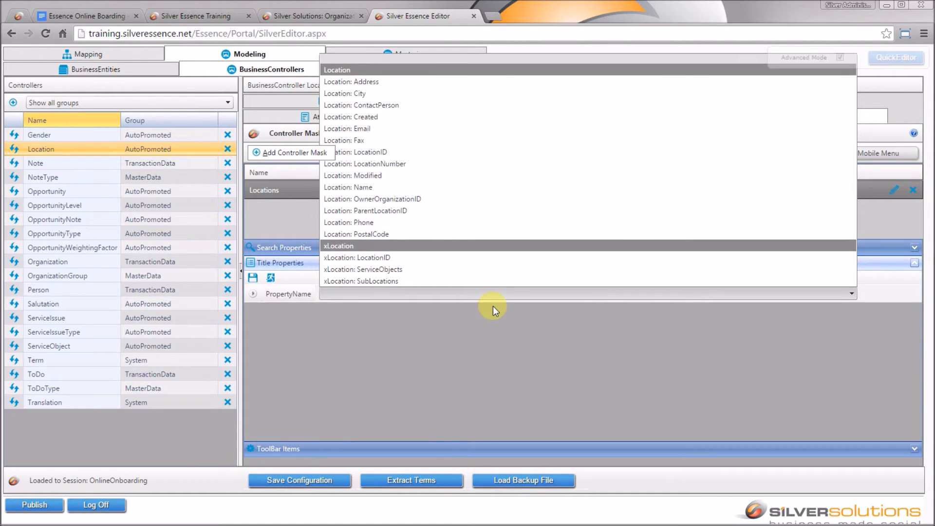
pyautogui.click(495, 93)
pyautogui.click(253, 278)
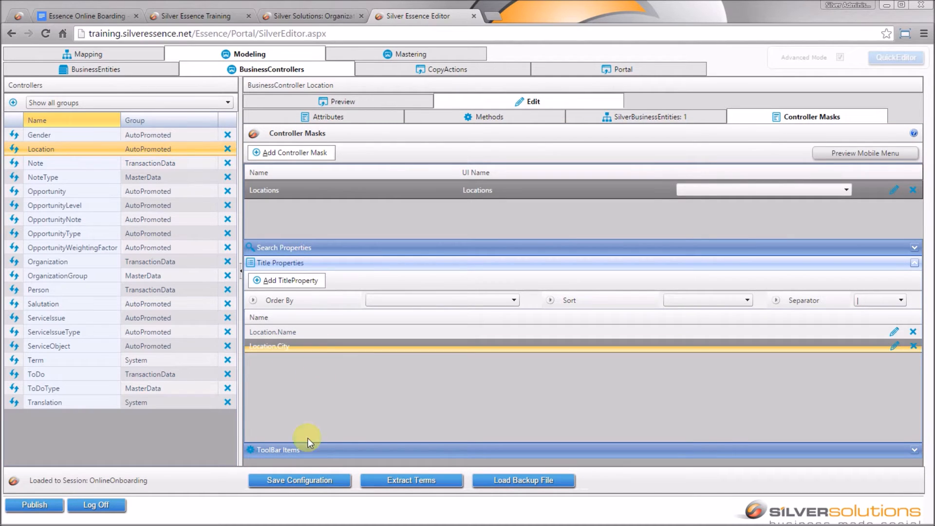
pyautogui.click(295, 481)
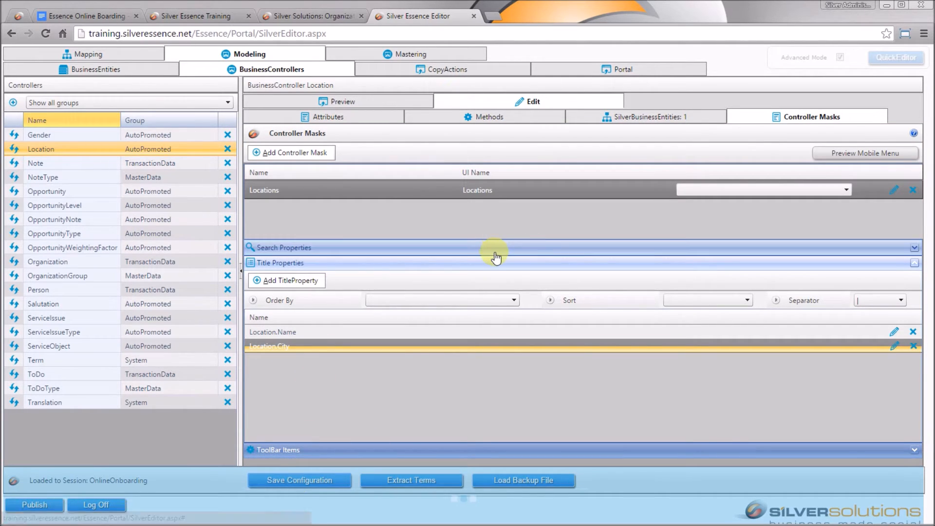
# - In the mobile preview's Locations, expand the 'Central Warehouse | Amsterdam' and 'Large Goods | Amsterdam' entries
pyautogui.click(848, 154)
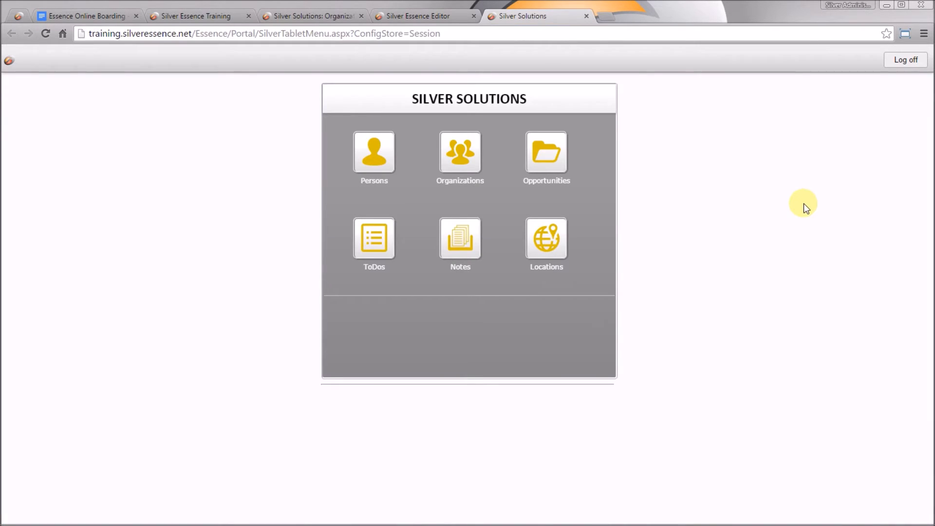
pyautogui.click(566, 249)
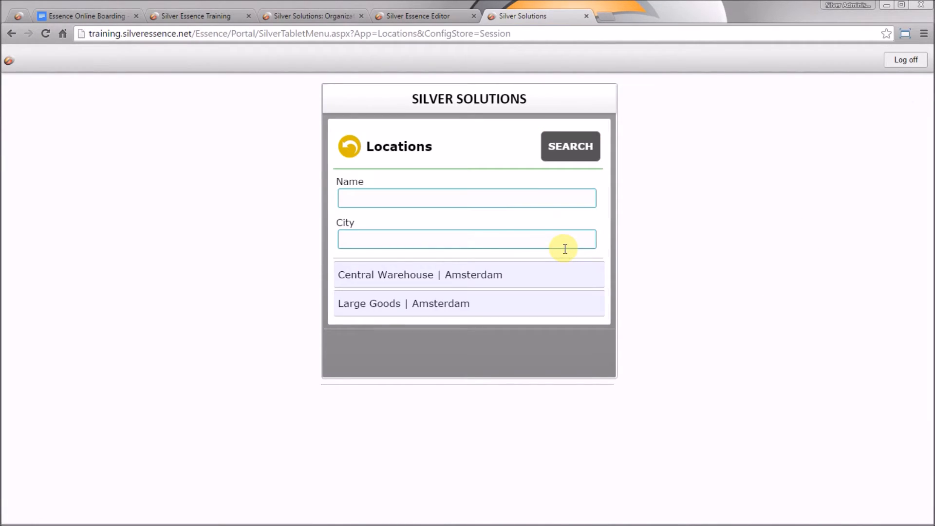
pyautogui.click(510, 279)
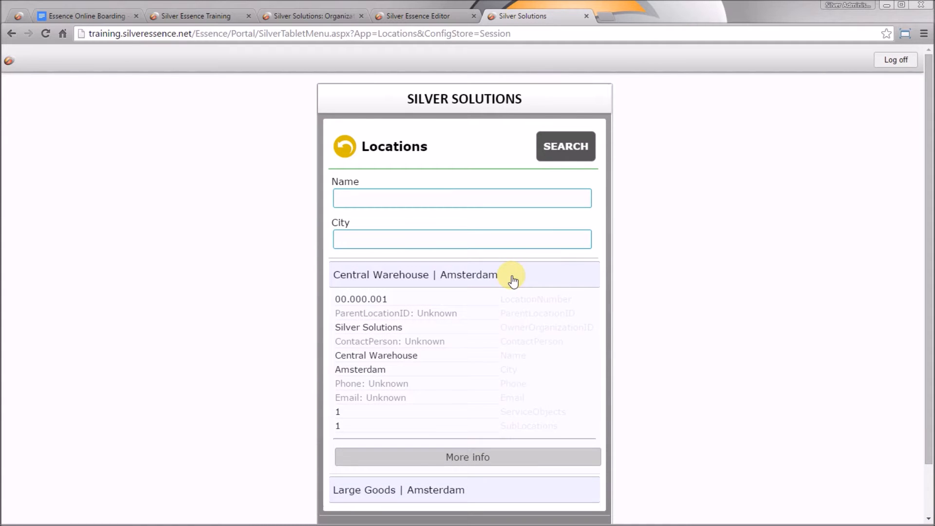
pyautogui.click(402, 276)
pyautogui.click(403, 307)
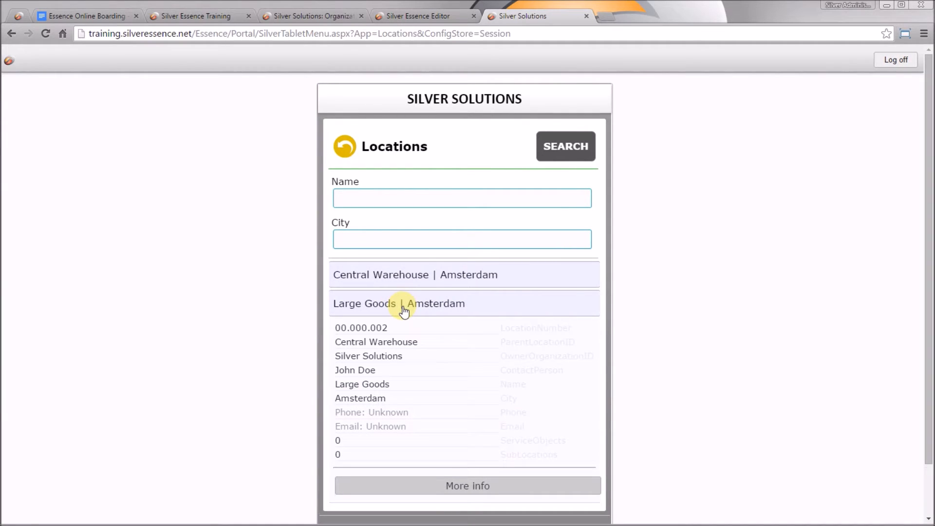
pyautogui.click(403, 307)
pyautogui.click(413, 277)
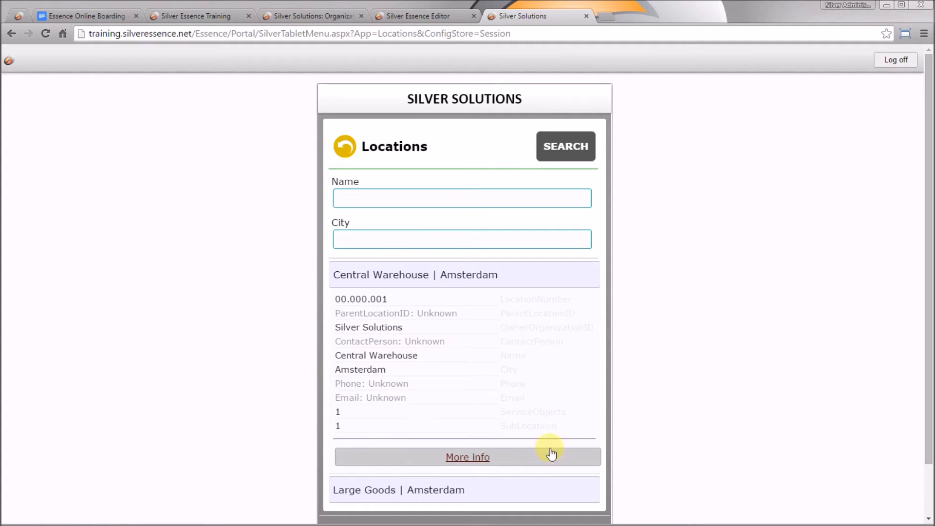
# - Collapse the Central Warehouse entry and close the Silver Solutions mobile preview
pyautogui.click(580, 276)
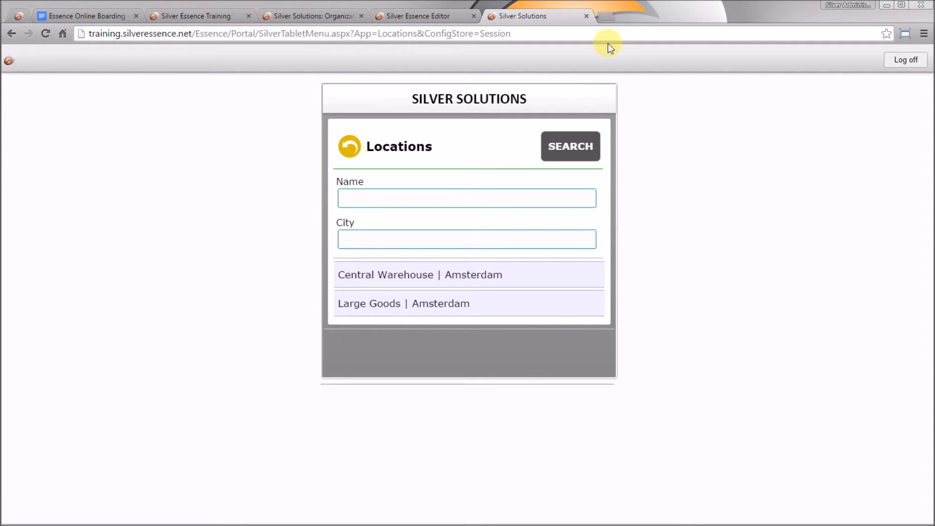
pyautogui.click(586, 17)
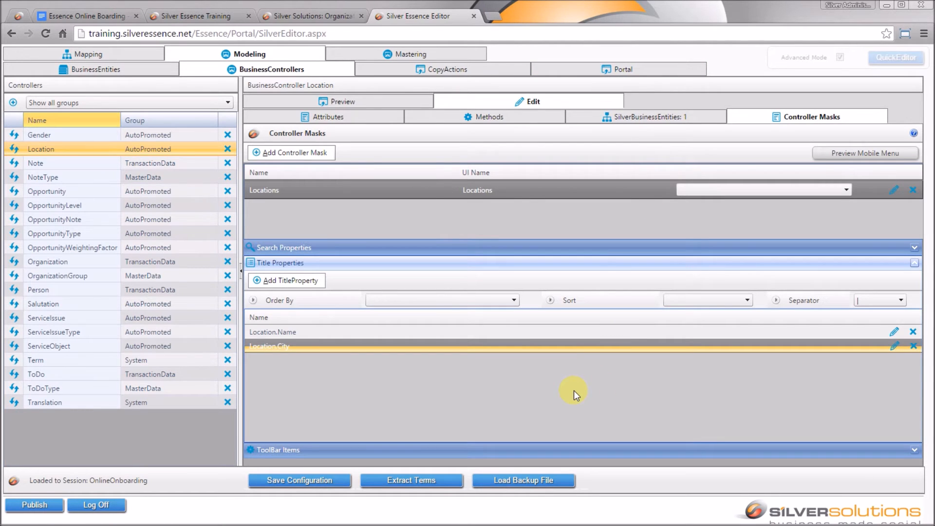
# - Add a QuickEdit toolbar item with Name and UI Name 'Edit Address'
pyautogui.click(600, 449)
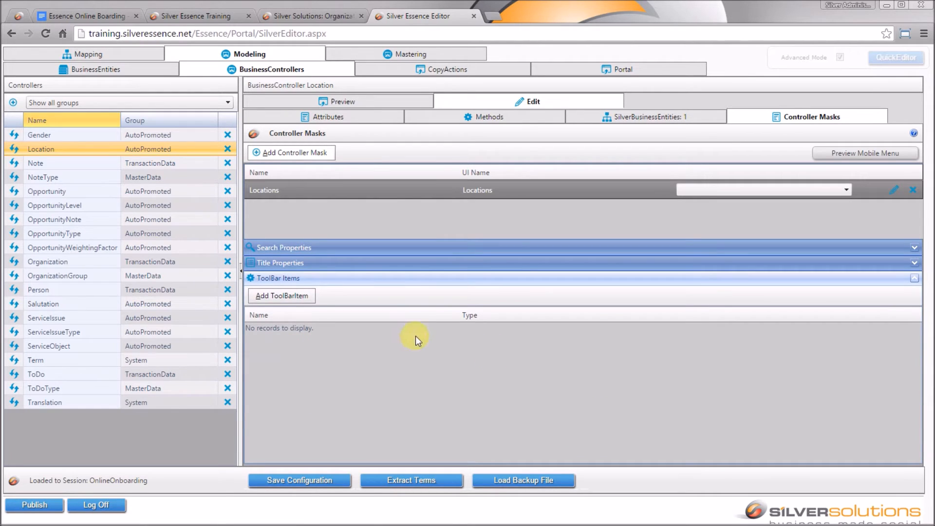
pyautogui.click(284, 296)
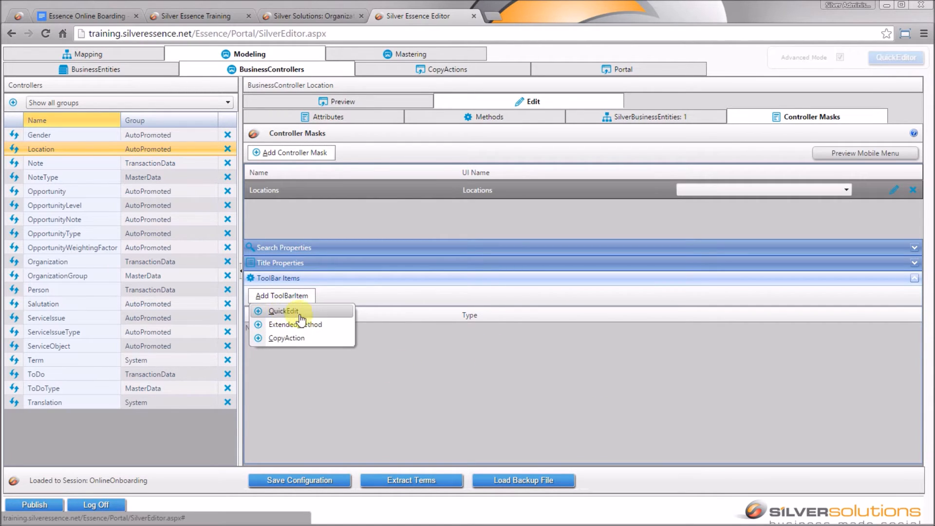
pyautogui.click(318, 312)
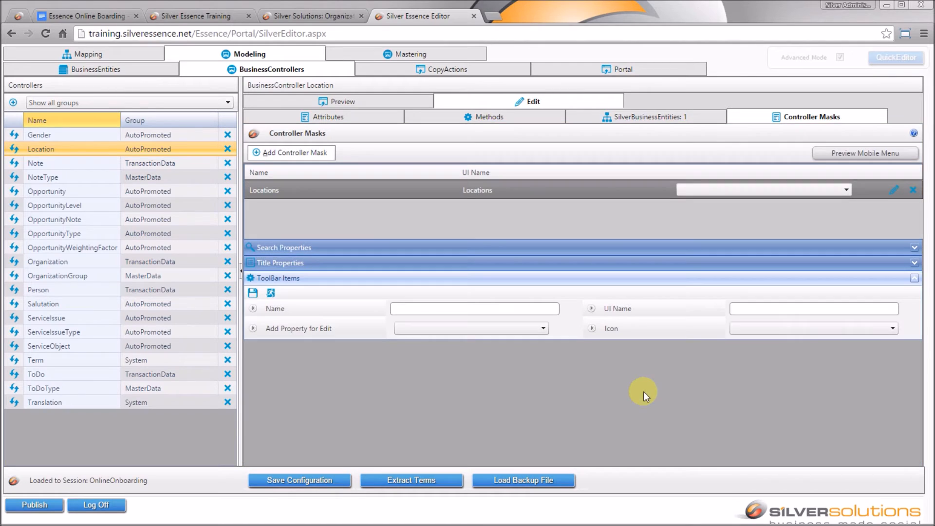
pyautogui.click(444, 308)
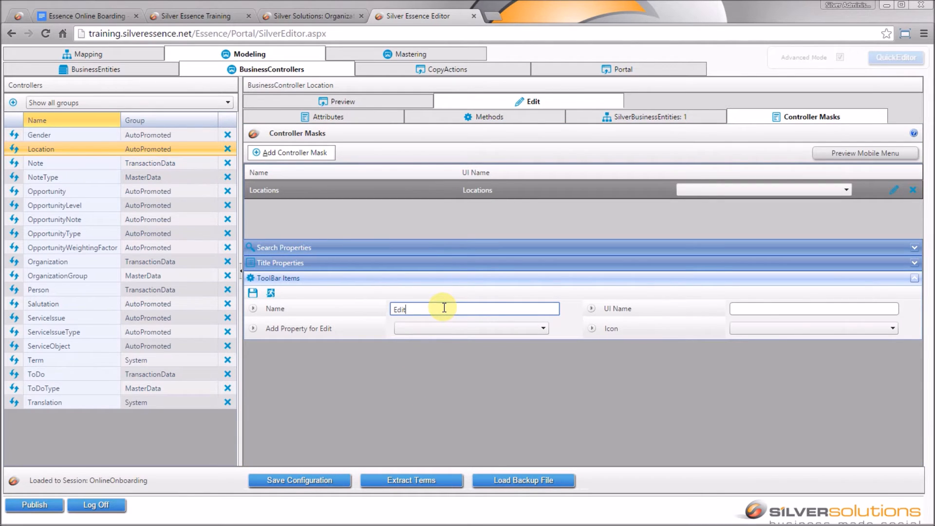
pyautogui.write('Edit Address')
pyautogui.press('Tab')
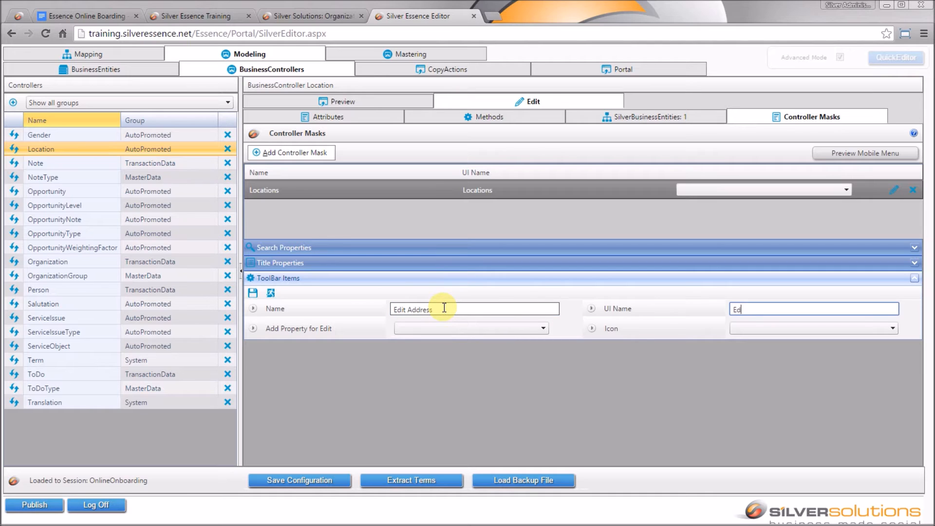
pyautogui.write('Edit Address')
pyautogui.press('Tab')
# - Have it edit Location: Name, give it the Edit48.png icon, and save the item
pyautogui.click(512, 330)
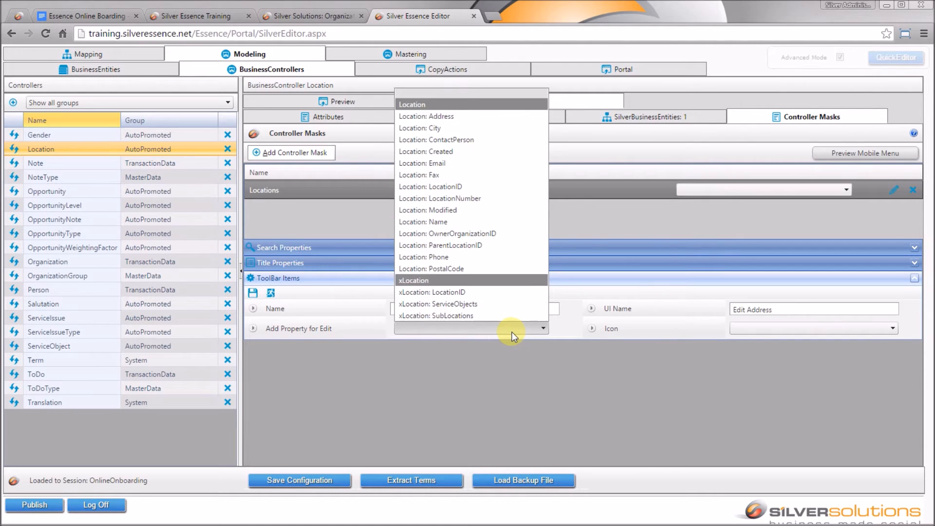
pyautogui.click(471, 222)
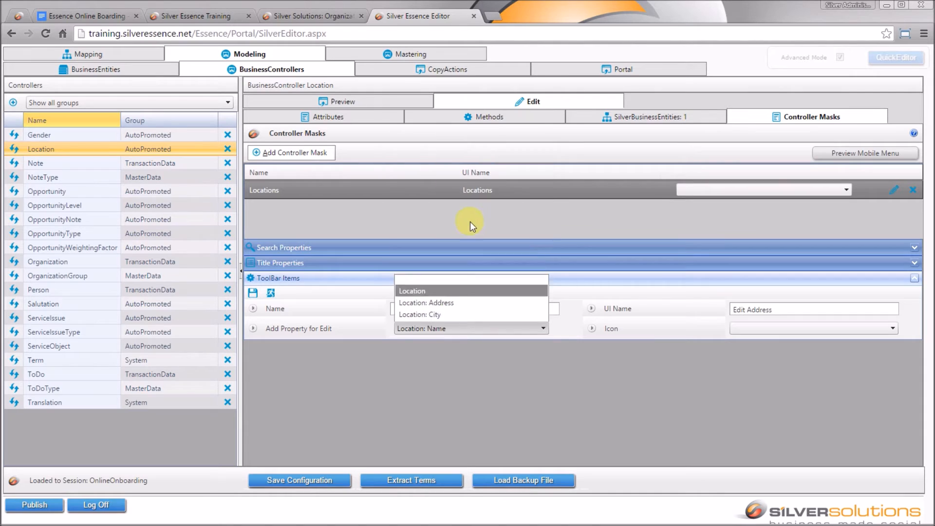
pyautogui.click(868, 326)
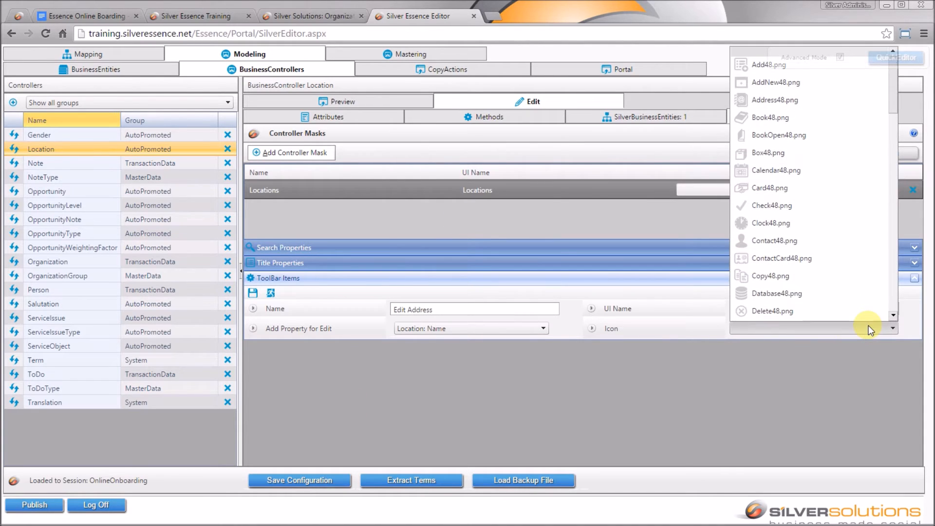
pyautogui.click(893, 305)
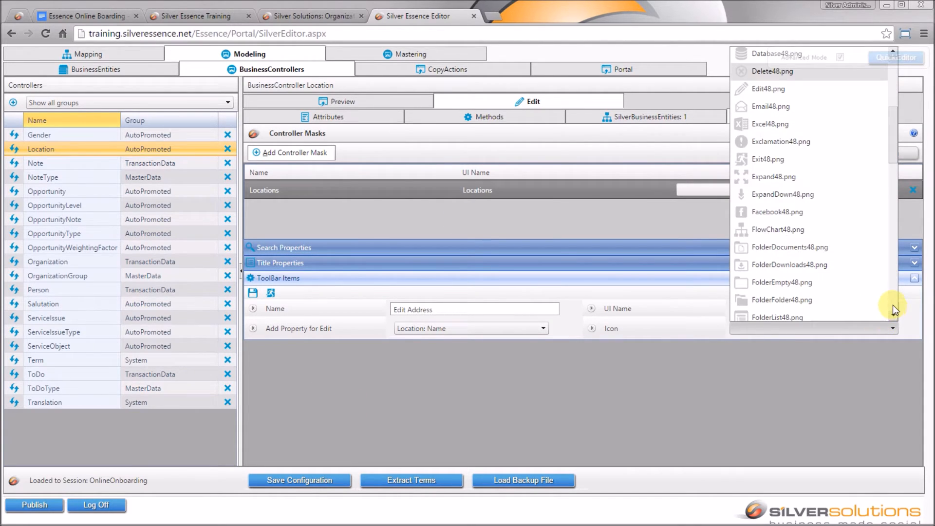
pyautogui.click(784, 87)
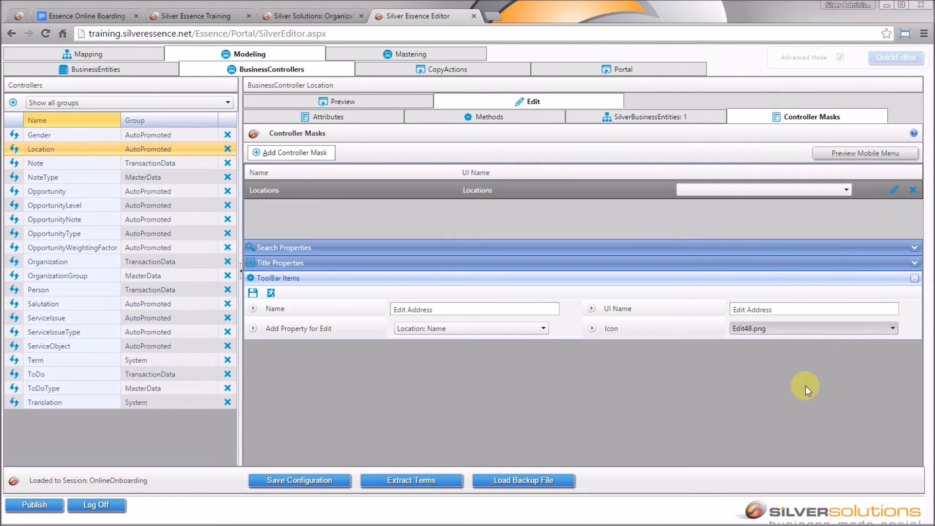
pyautogui.click(253, 292)
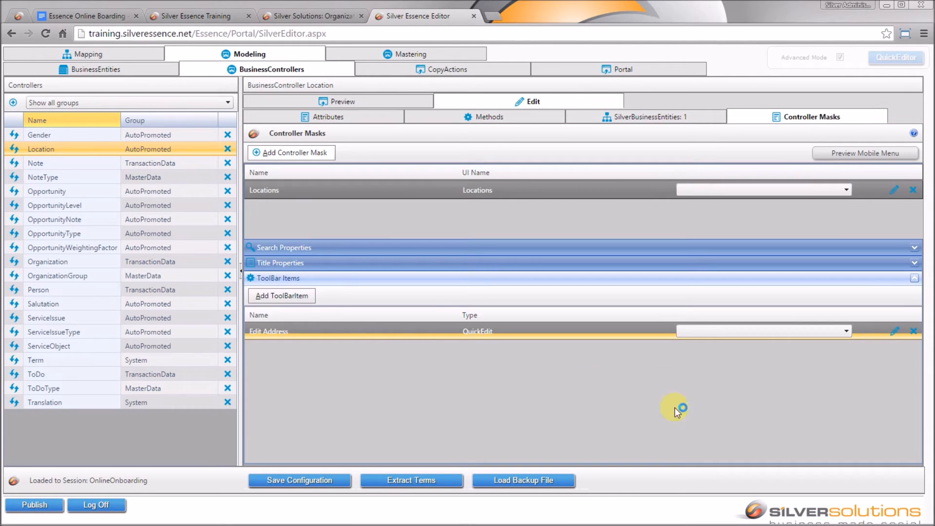
# - Add Location.Address and Location.PostalCode to Edit Address's edited properties
pyautogui.click(896, 333)
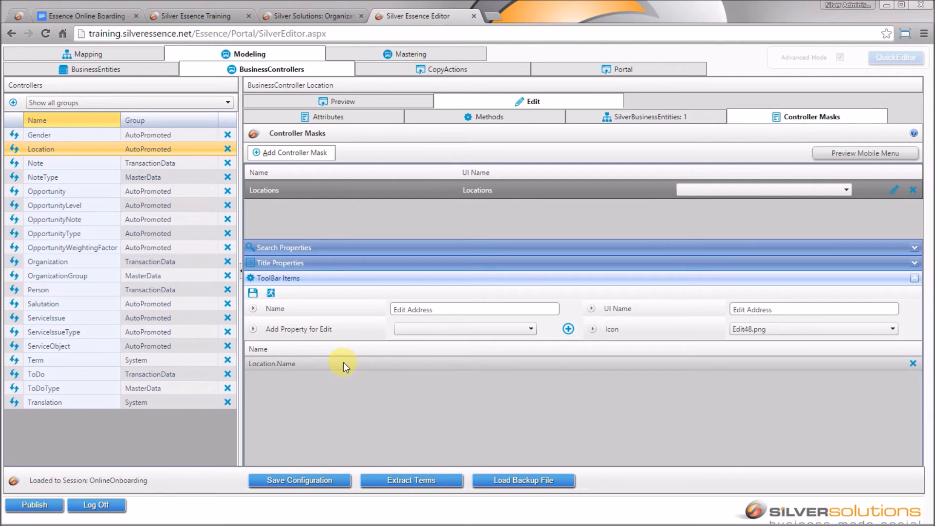
pyautogui.click(507, 331)
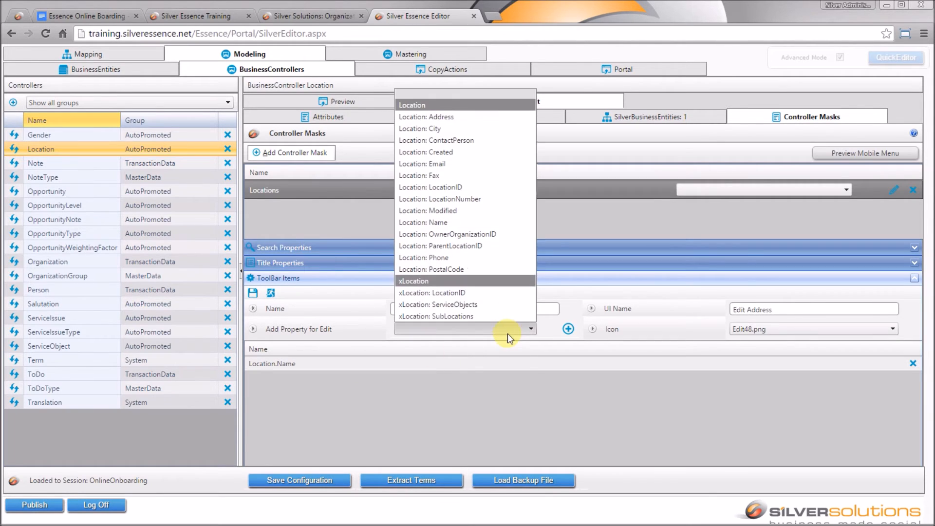
pyautogui.click(466, 122)
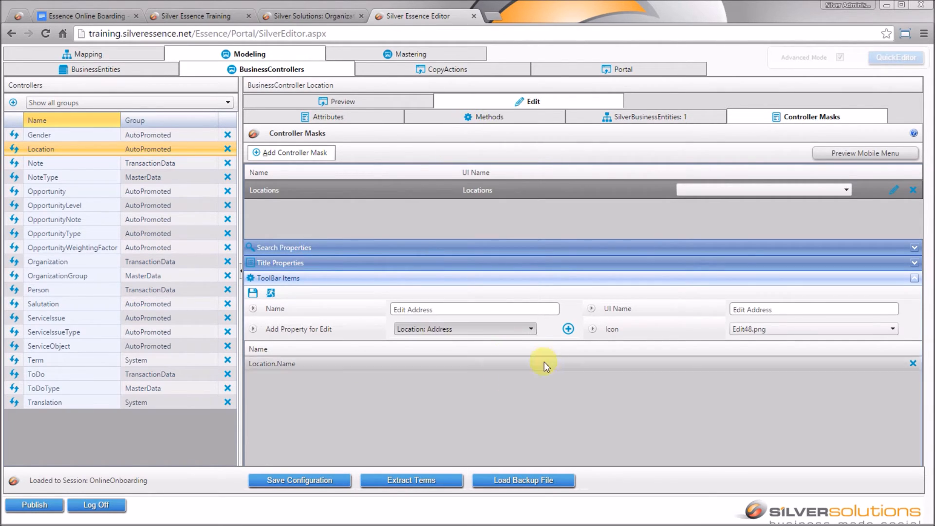
pyautogui.click(567, 329)
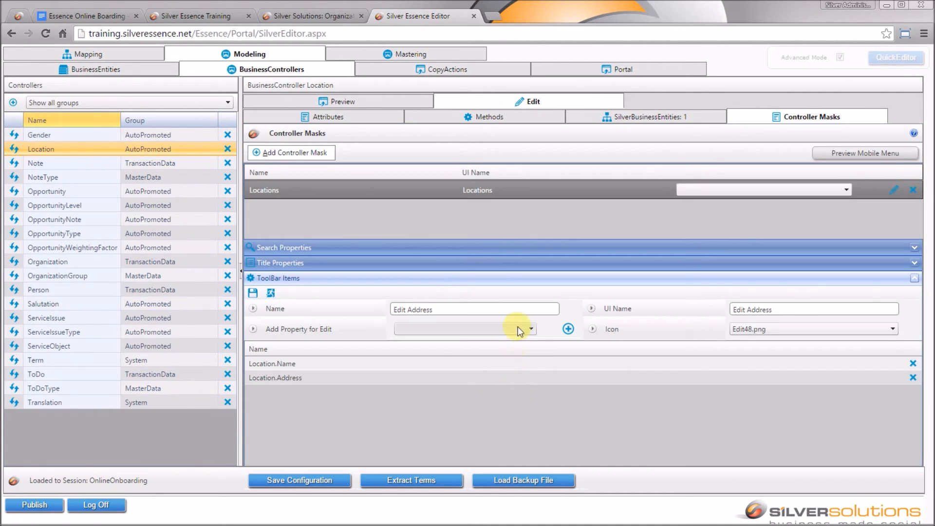
pyautogui.click(515, 328)
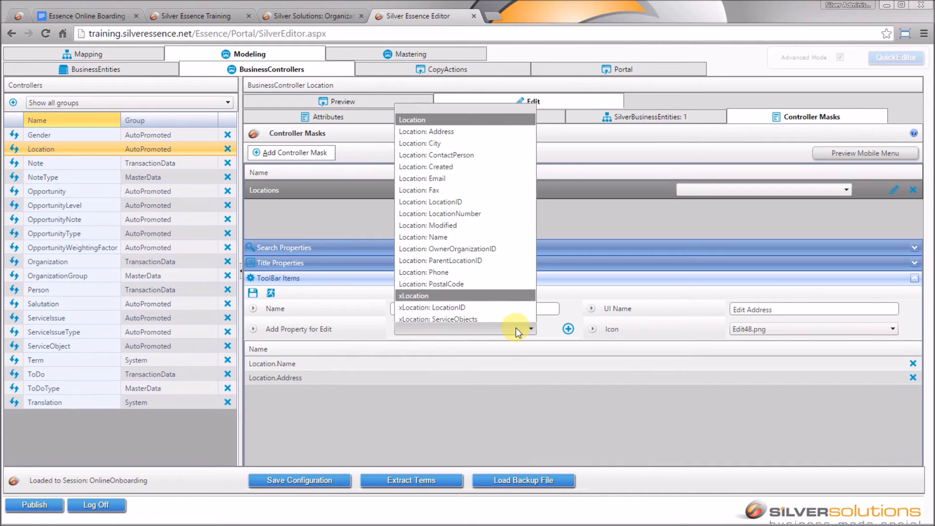
pyautogui.click(485, 269)
pyautogui.click(569, 329)
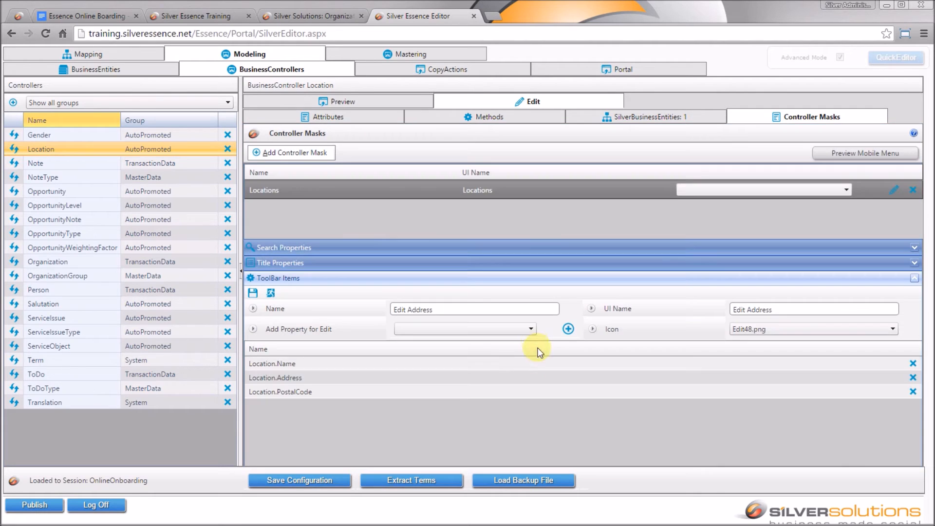
# - Add Location.City too, then save the item and the configuration
pyautogui.click(528, 330)
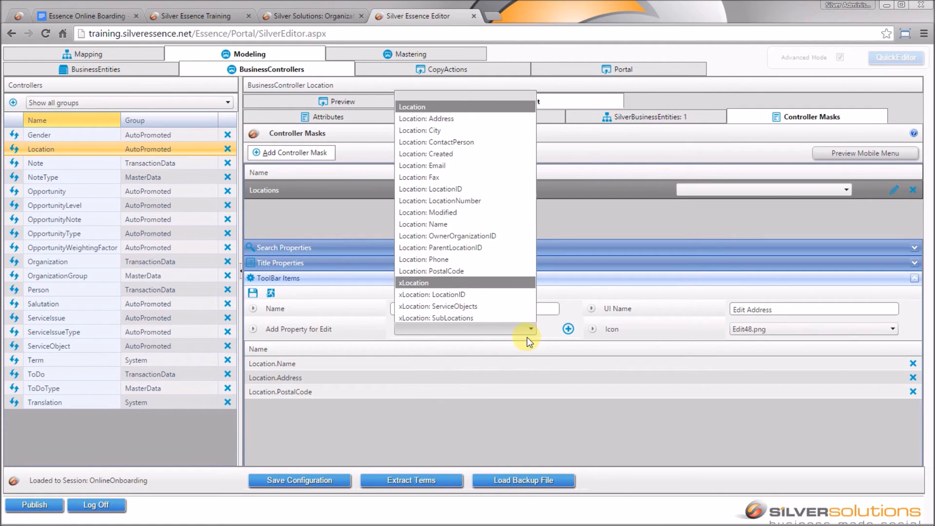
pyautogui.click(472, 132)
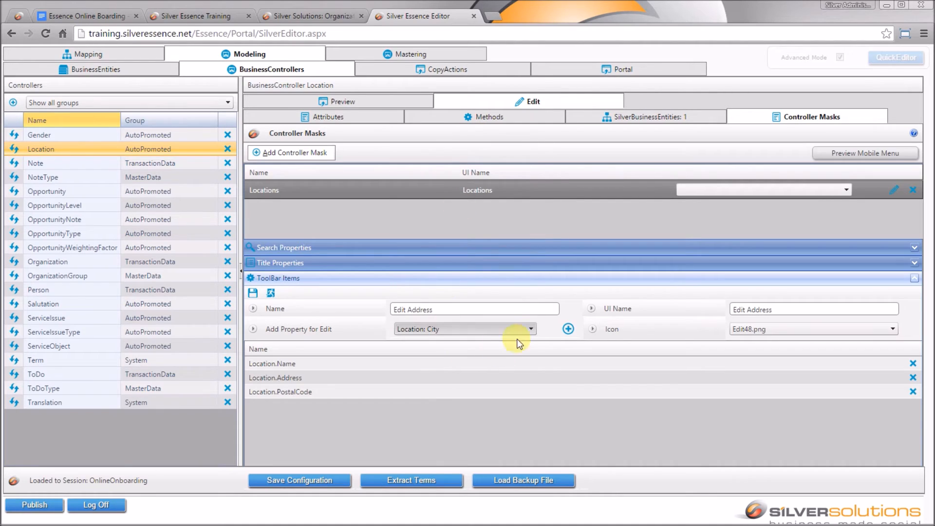
pyautogui.click(568, 329)
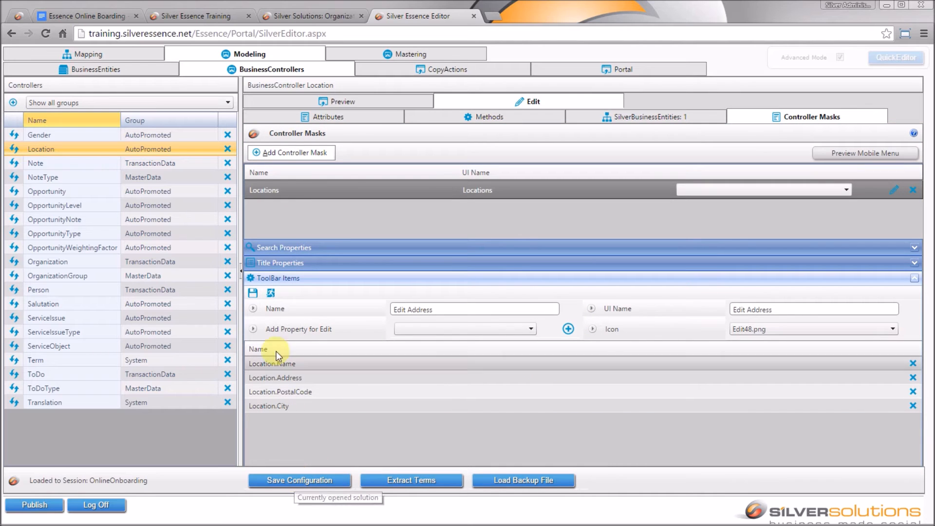
pyautogui.click(253, 292)
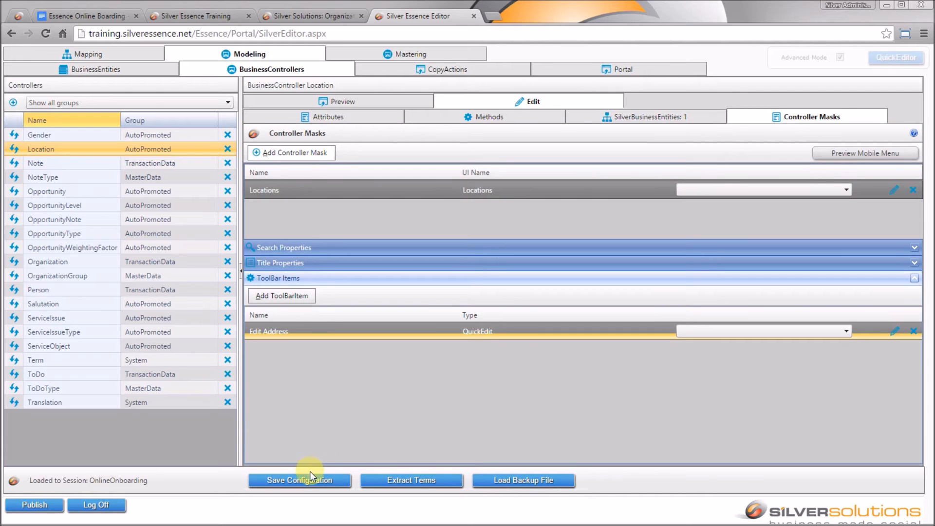
pyautogui.click(306, 478)
# - In the mobile preview, check Central Warehouse's Edit Address form fields, then close the preview
pyautogui.click(845, 153)
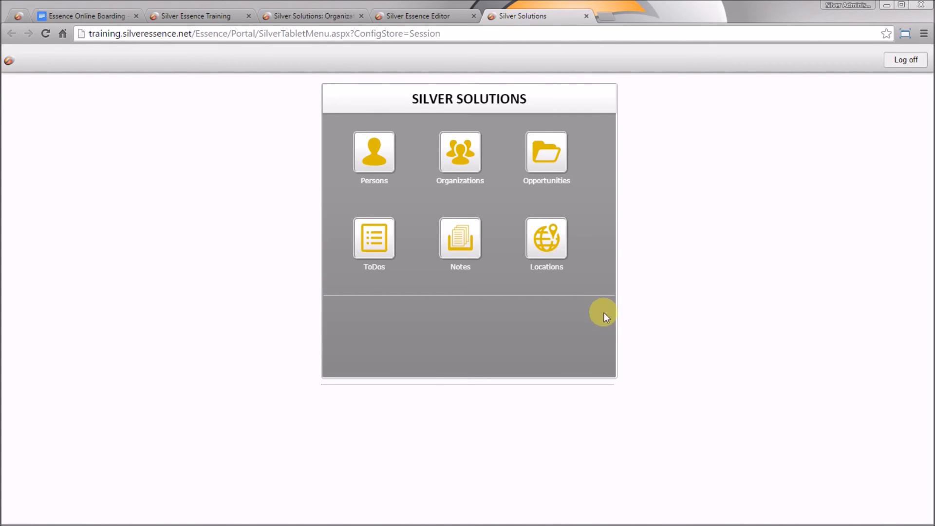
pyautogui.click(547, 240)
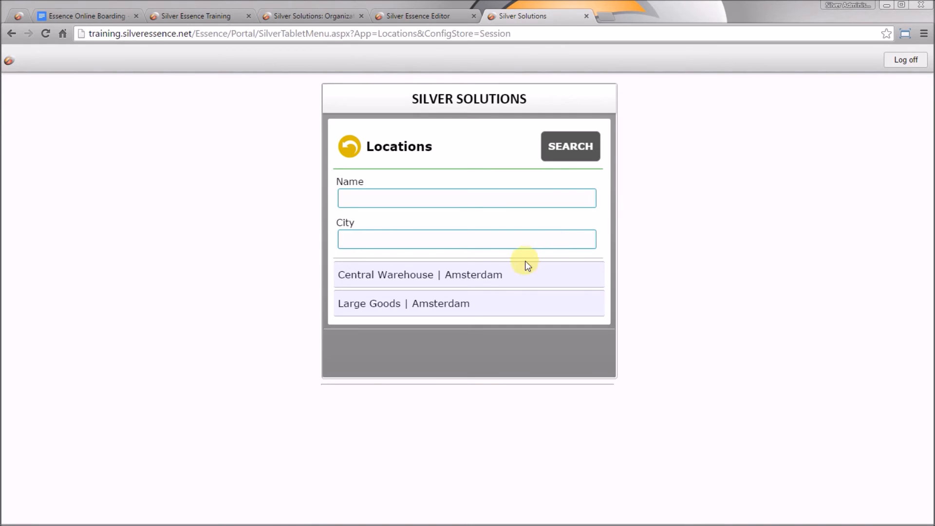
pyautogui.click(504, 275)
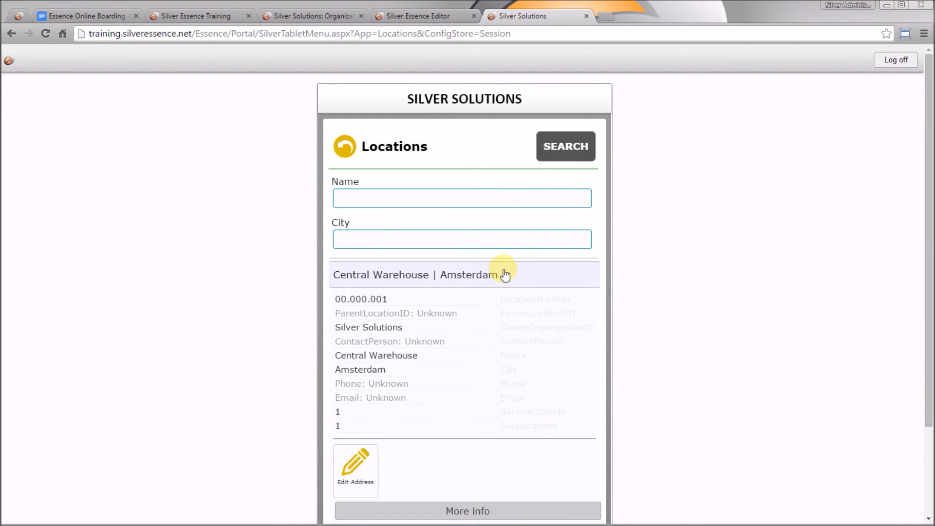
pyautogui.click(364, 467)
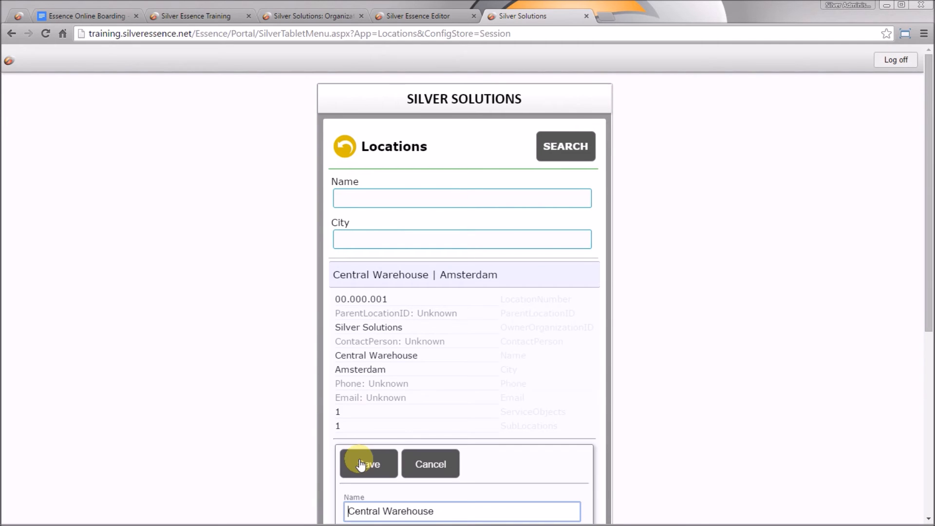
pyautogui.scroll(-3, 480, 427)
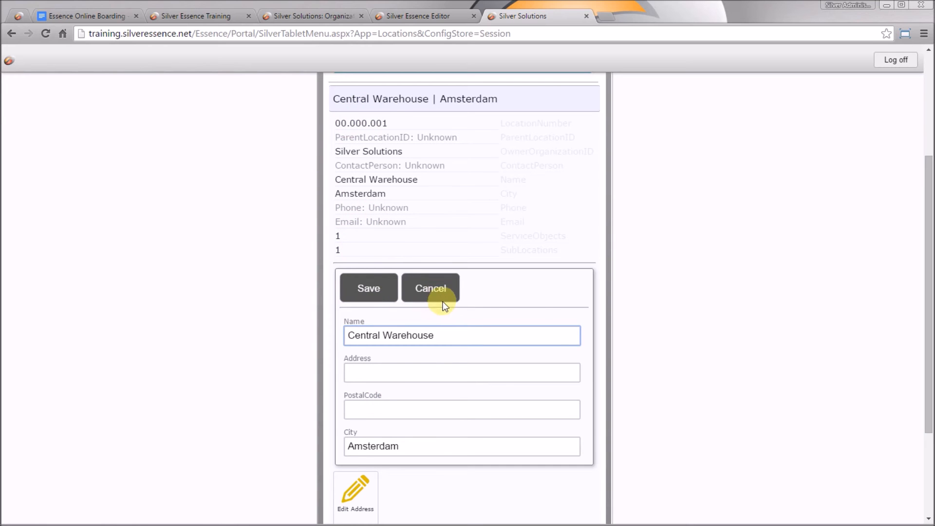
pyautogui.click(586, 18)
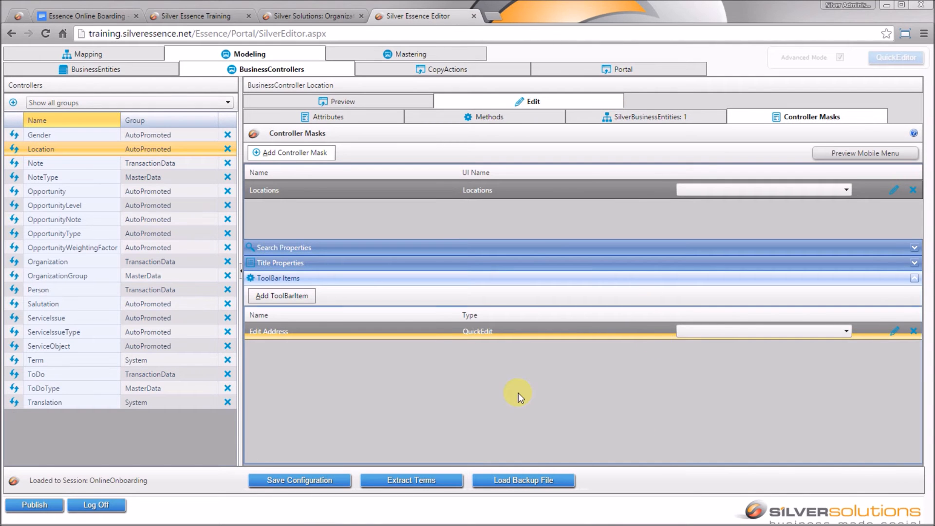
# - Add a QuickEdit toolbar item named 'Edit ContactDetails', copying the name into UI Name
pyautogui.click(277, 295)
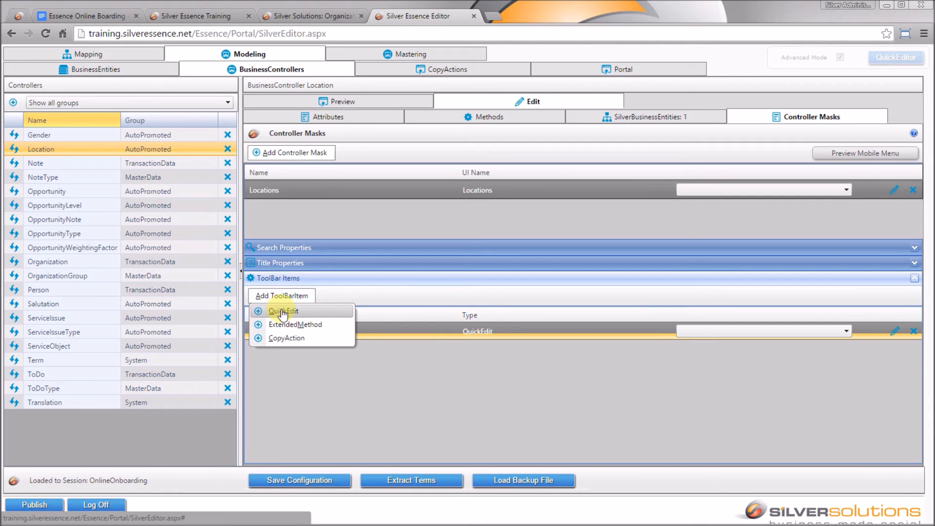
pyautogui.click(281, 306)
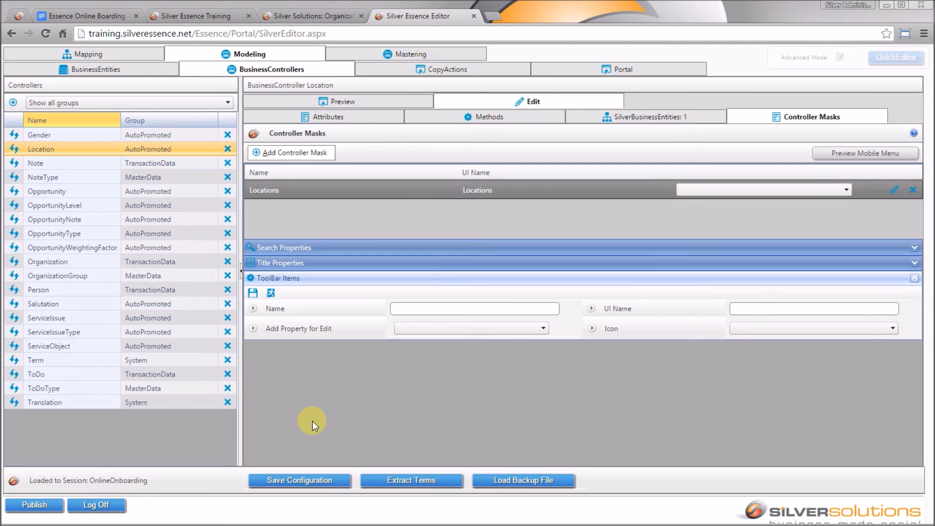
pyautogui.click(421, 309)
pyautogui.write('Edit ContactDetails')
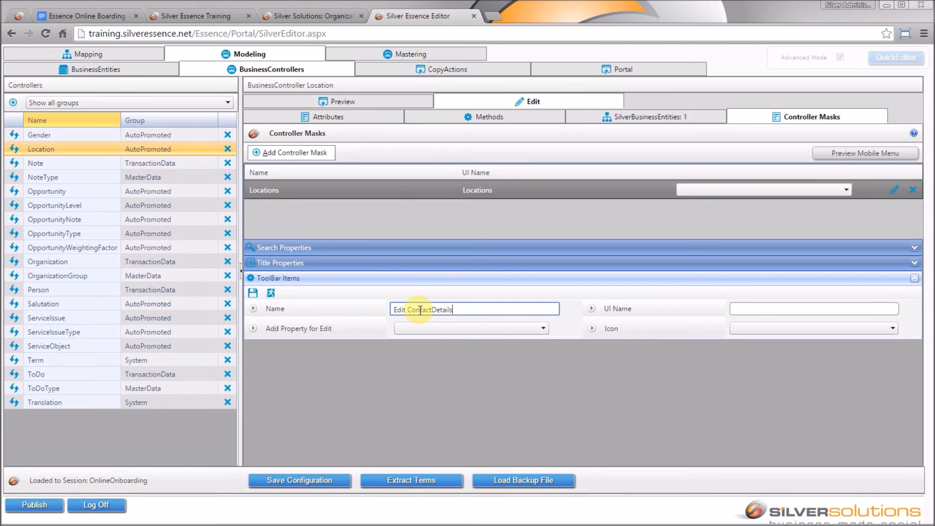
pyautogui.hotkey('ctrl', 'a')
pyautogui.hotkey('ctrl', 'c')
pyautogui.press('Tab')
pyautogui.hotkey('ctrl', 'v')
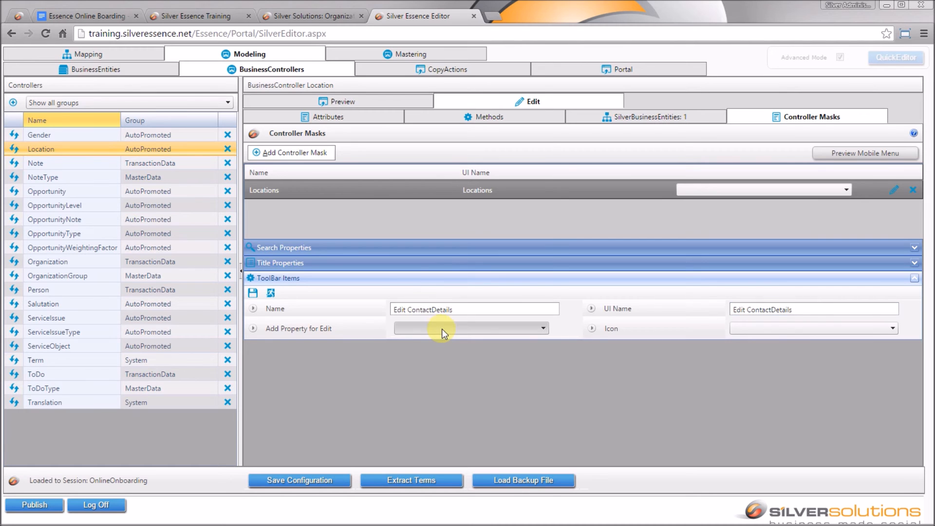
# - Have it edit Location: Phone with the ContactCard48.png icon, and save the item
pyautogui.click(442, 329)
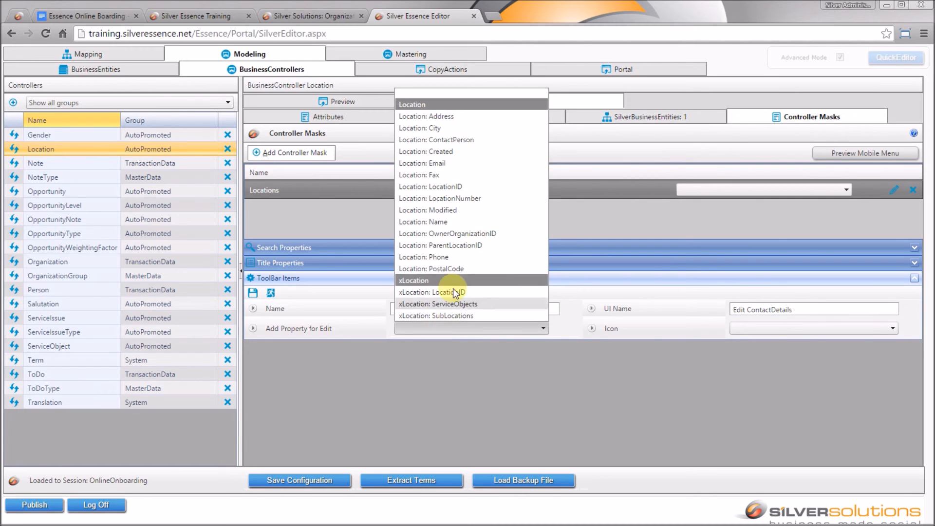
pyautogui.click(448, 256)
pyautogui.click(855, 328)
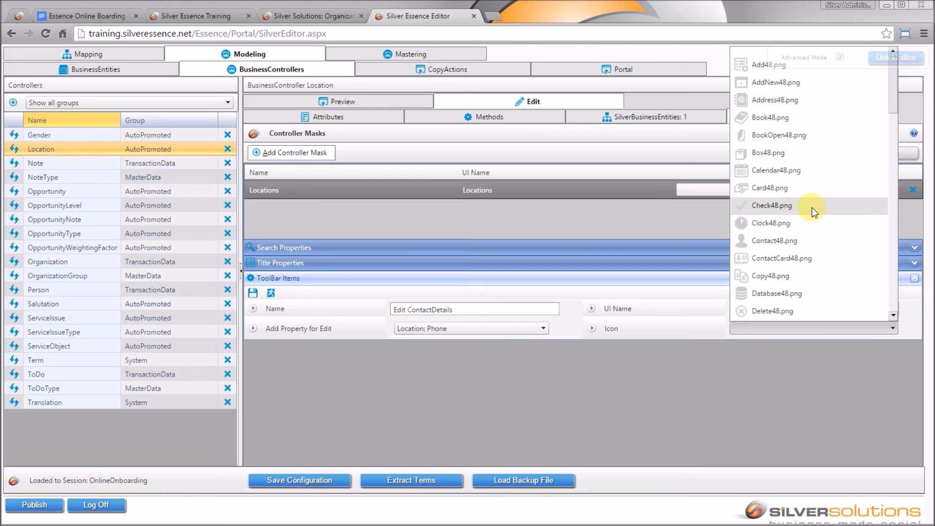
pyautogui.click(817, 257)
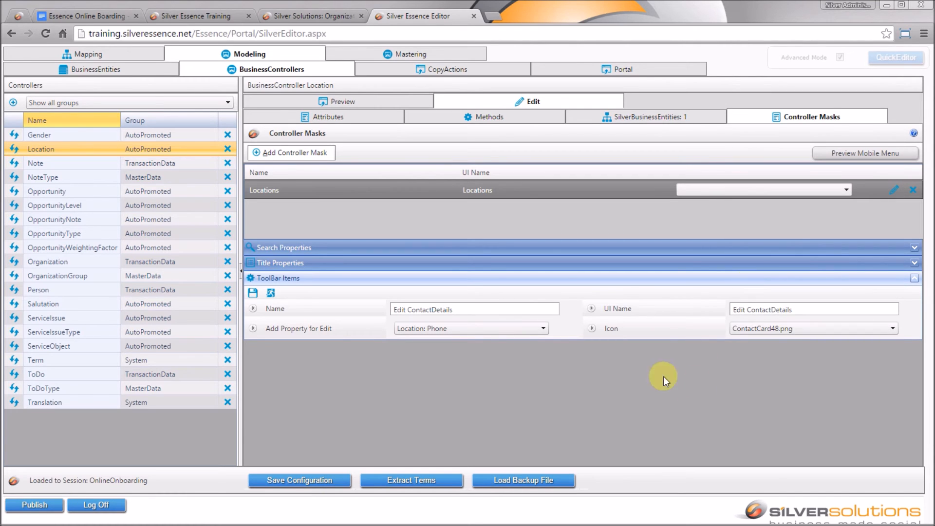
pyautogui.click(253, 292)
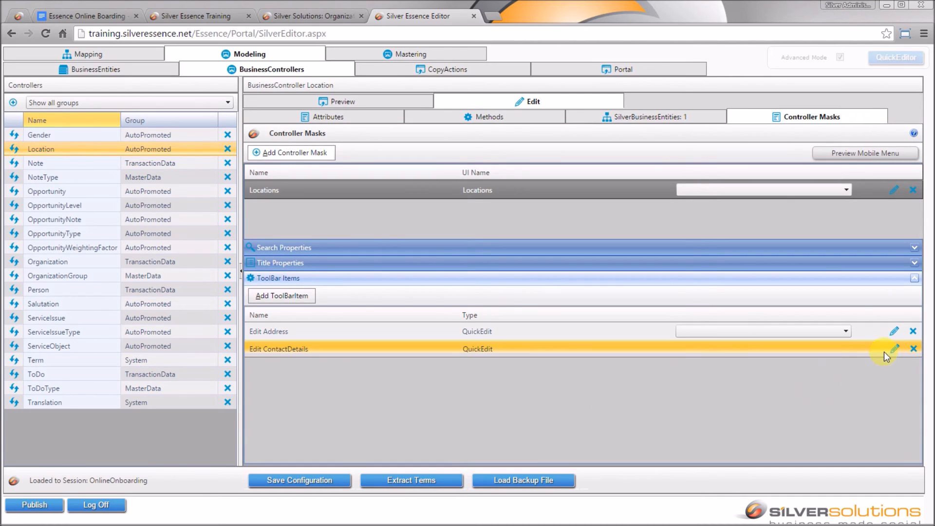
# - Add Location.Fax and Location.Email to Edit ContactDetails, then save the configuration
pyautogui.click(894, 349)
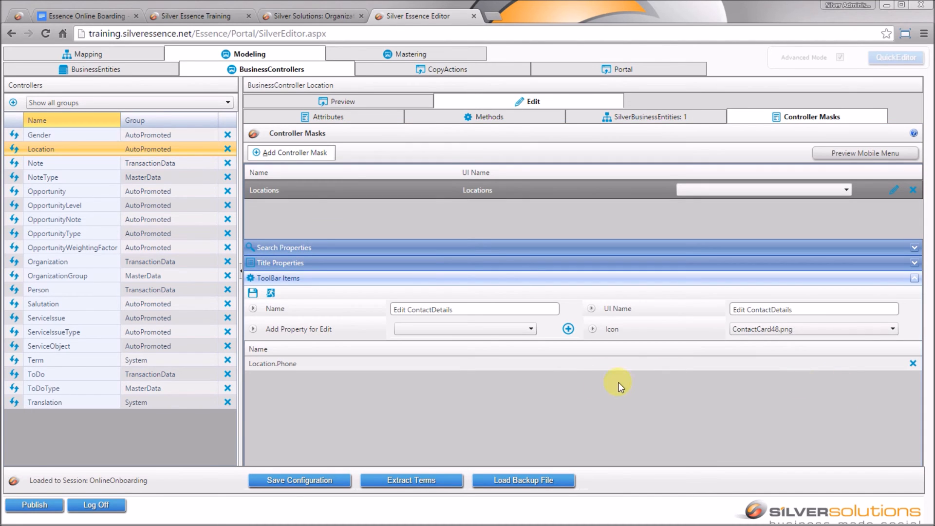
pyautogui.click(526, 334)
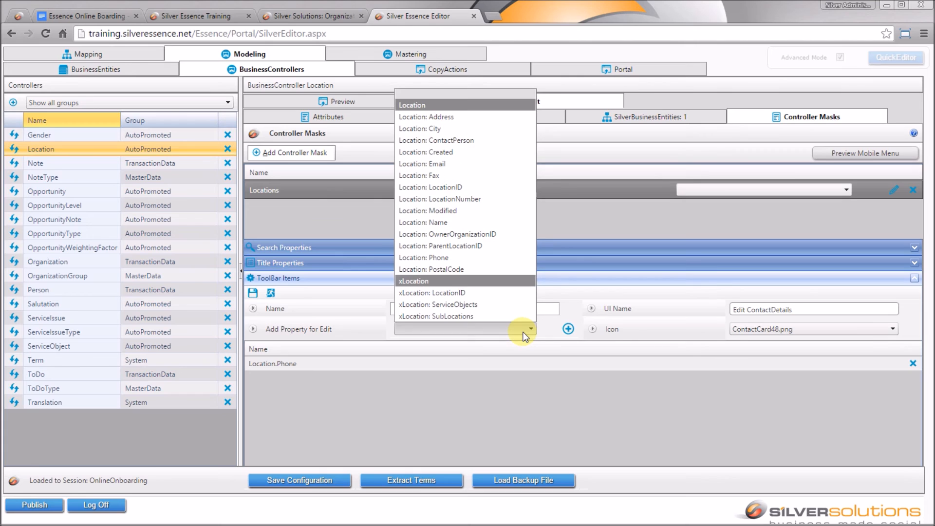
pyautogui.click(481, 176)
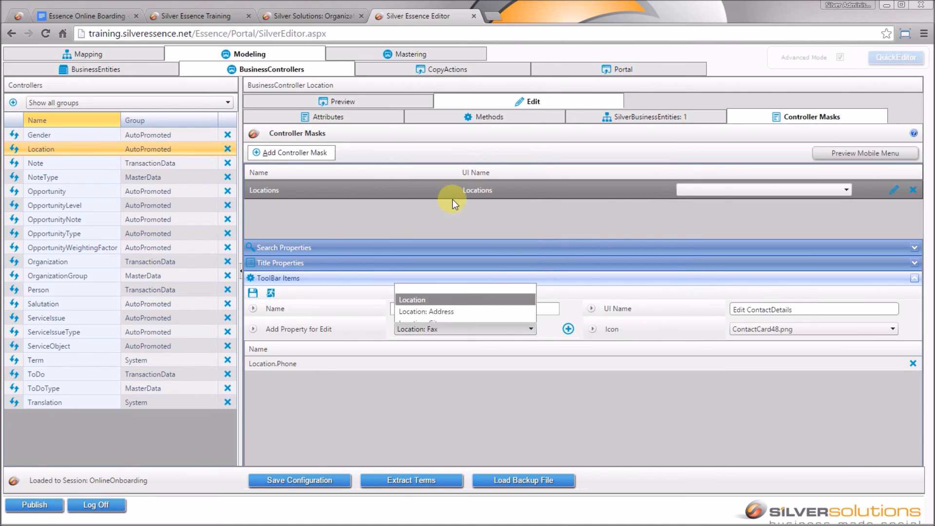
pyautogui.click(568, 329)
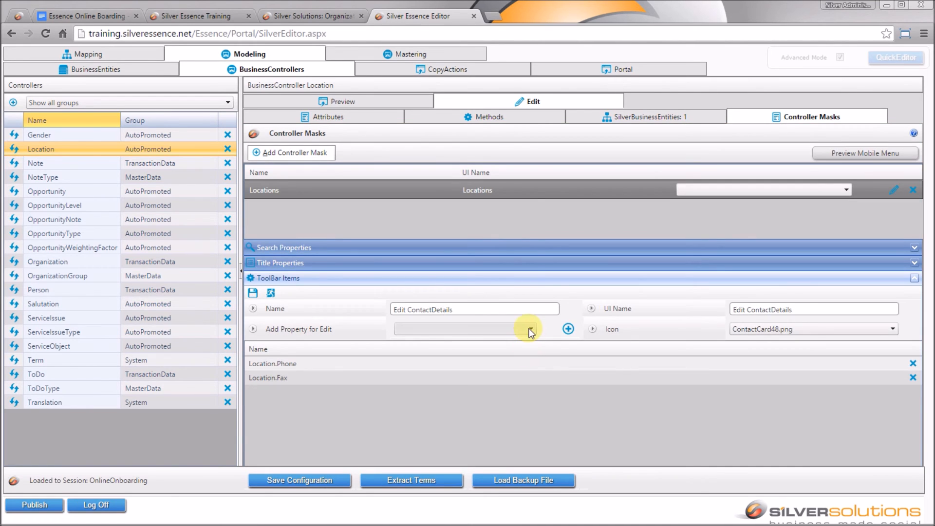
pyautogui.click(531, 332)
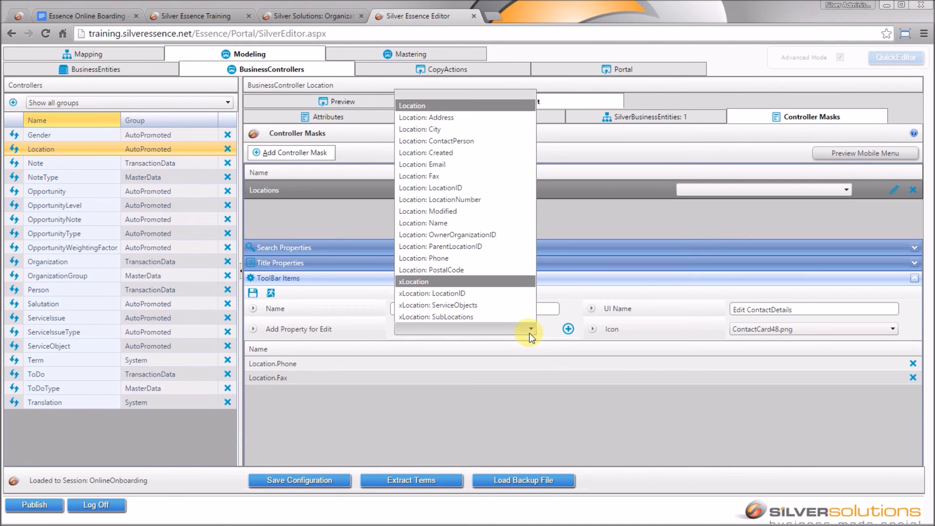
pyautogui.click(464, 168)
pyautogui.click(567, 329)
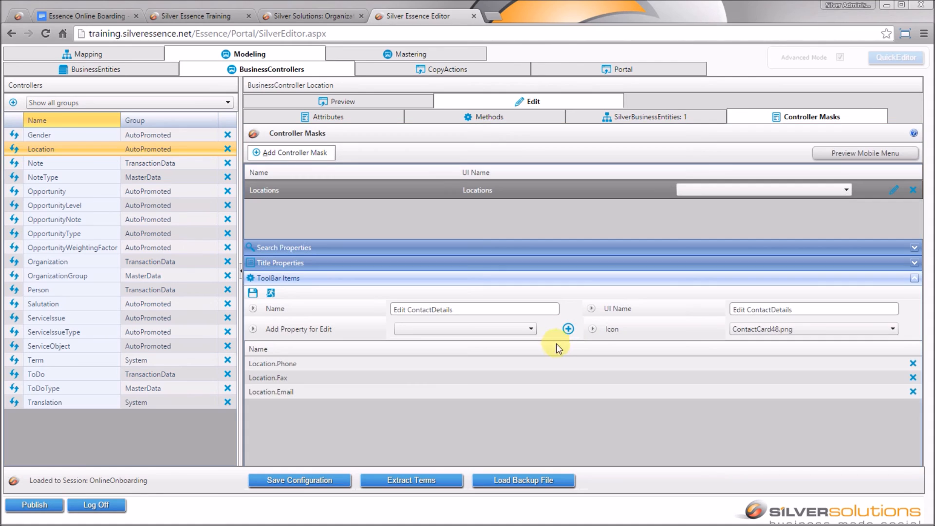
pyautogui.click(312, 481)
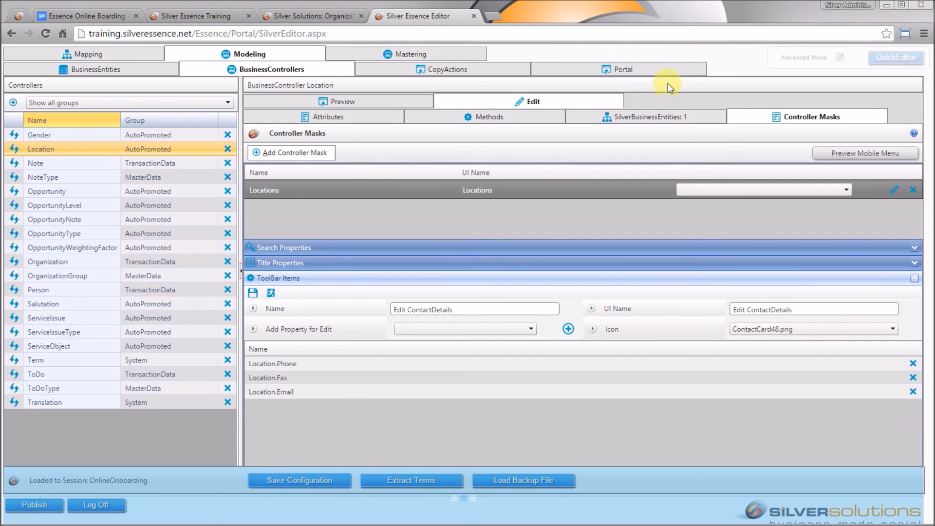
pyautogui.click(880, 154)
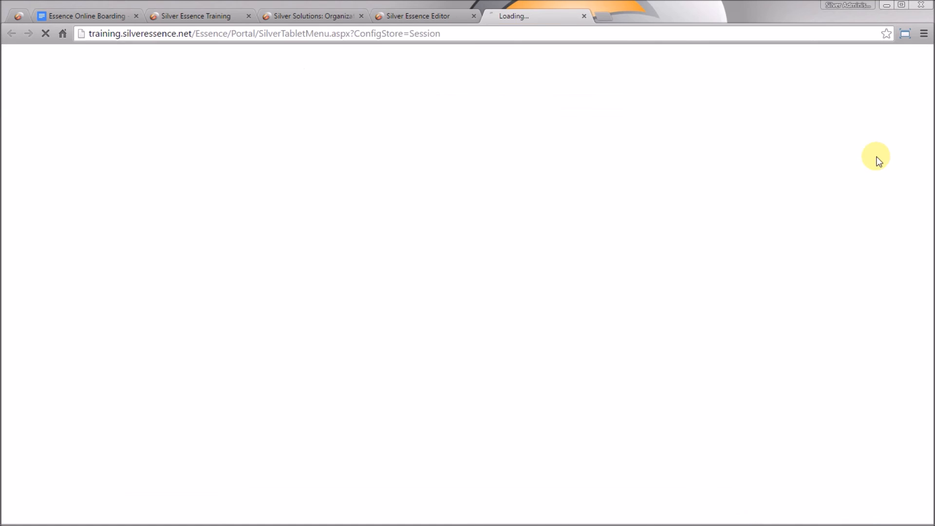
pyautogui.click(552, 244)
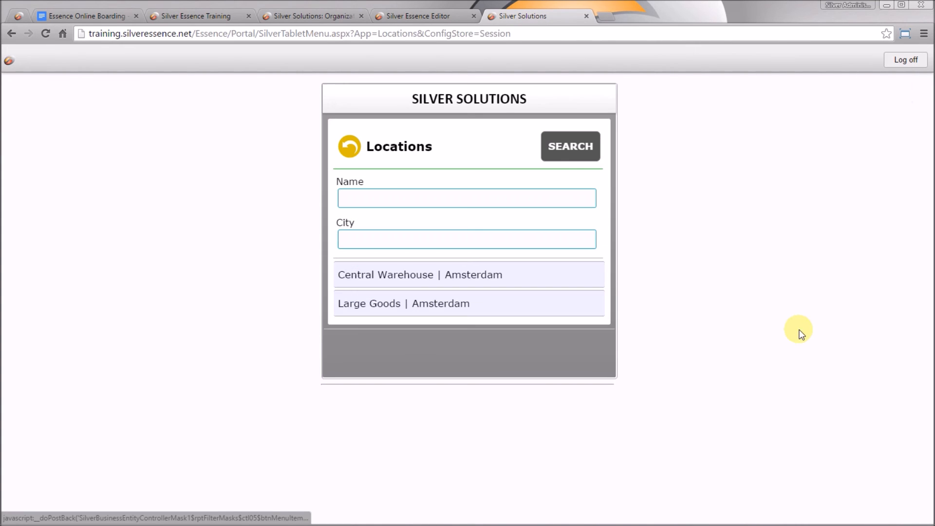
pyautogui.click(509, 275)
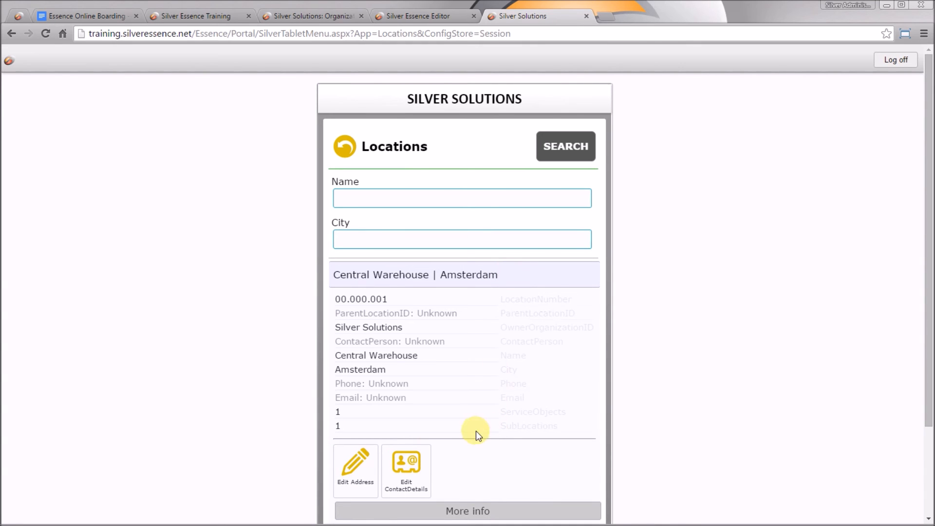
pyautogui.click(407, 468)
pyautogui.scroll(-3, 731, 348)
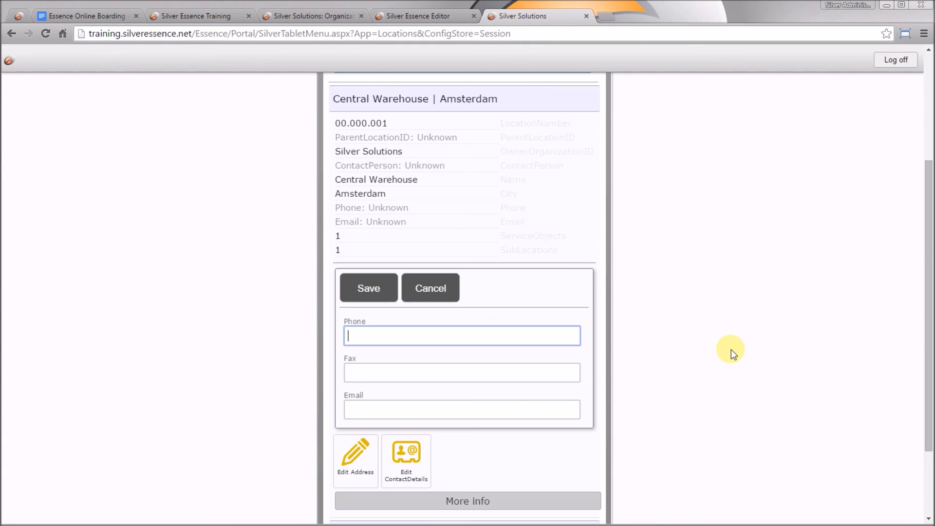
pyautogui.click(369, 292)
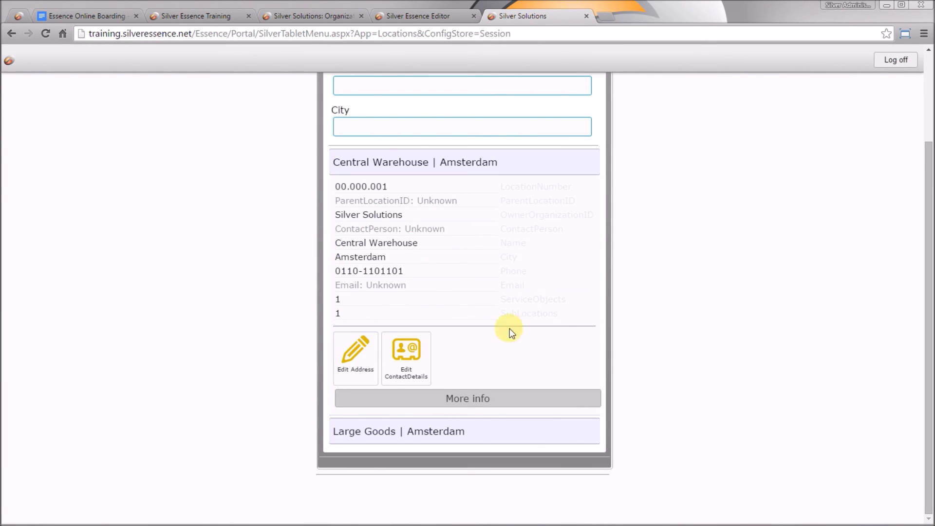
pyautogui.click(586, 16)
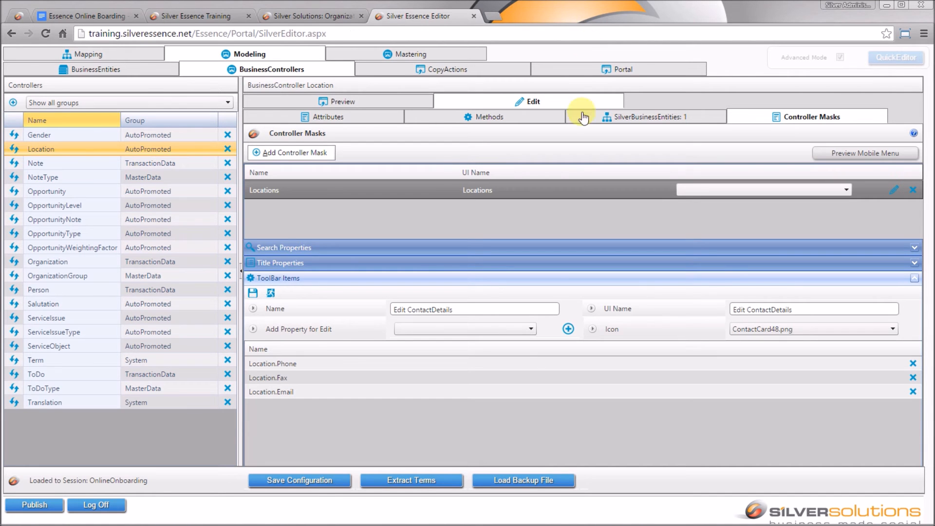
# - Open Central Warehouse in the Locations Preview to confirm the new phone, then save the configuration
pyautogui.click(327, 102)
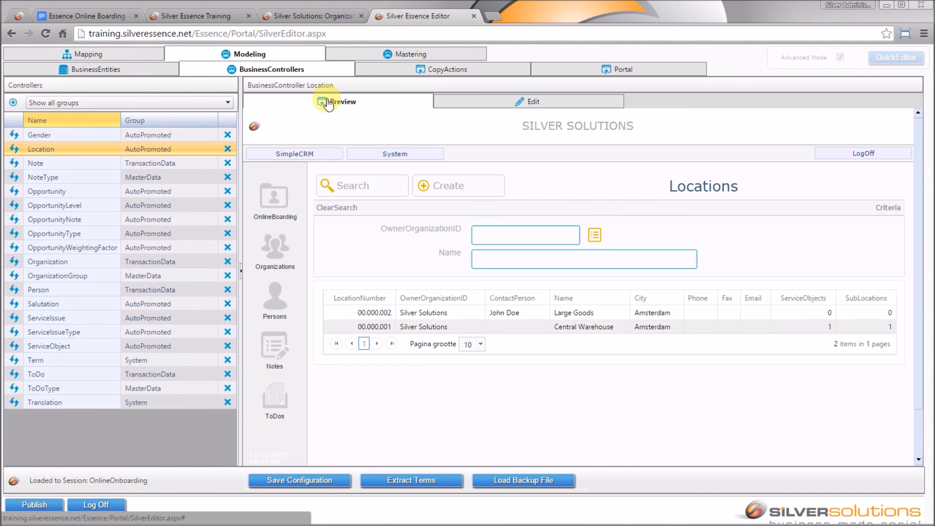
pyautogui.click(606, 325)
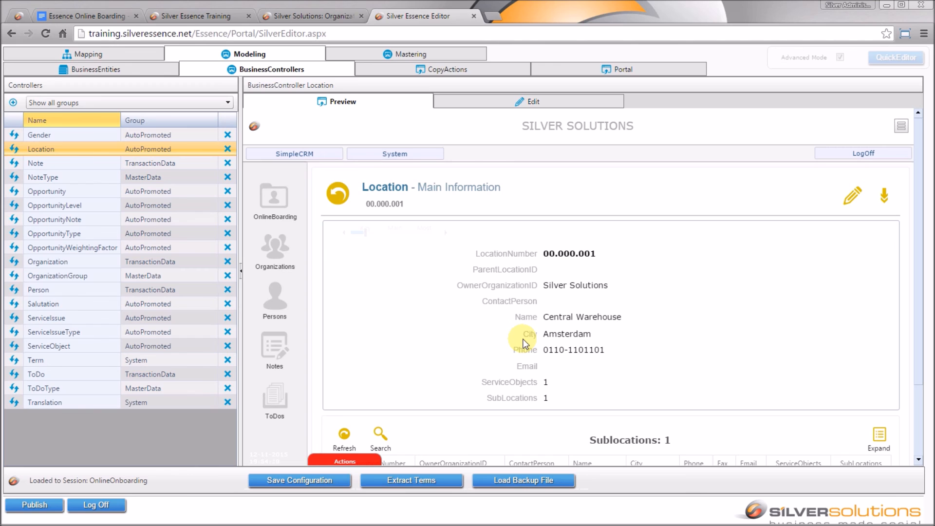
pyautogui.click(268, 479)
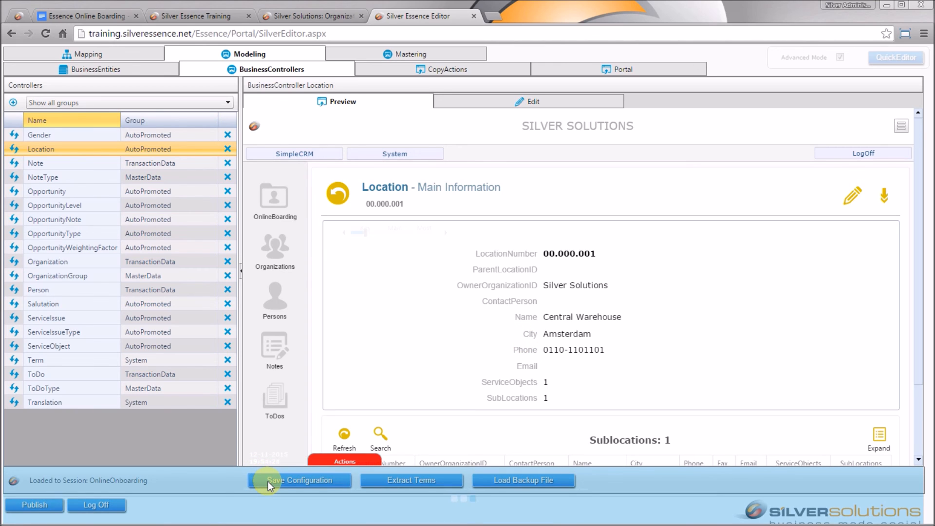